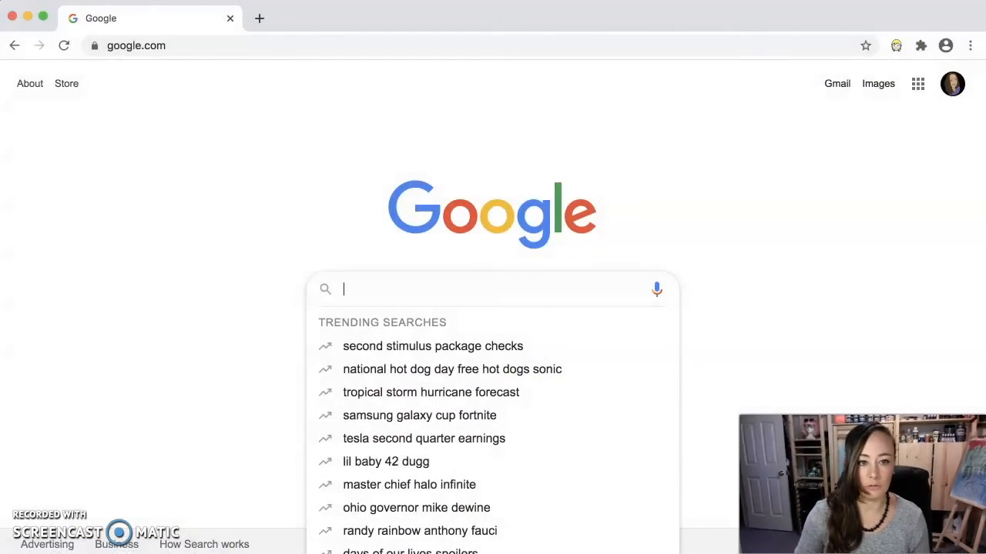
# Minimize the browser, open IMG_5843.jpg from the desktop, and fit its window on the screen.
pyautogui.click(27, 16)
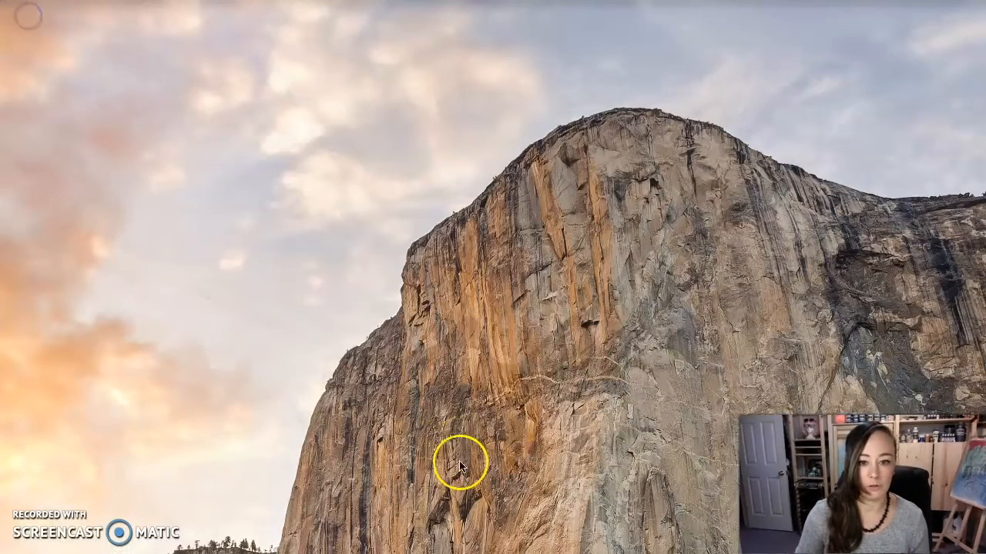
pyautogui.click(420, 256)
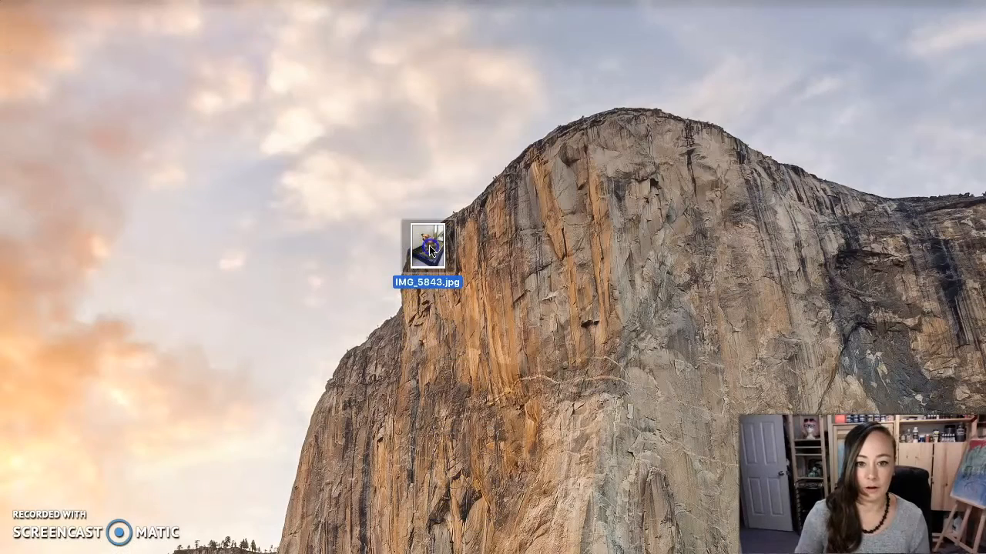
pyautogui.doubleClick(430, 246)
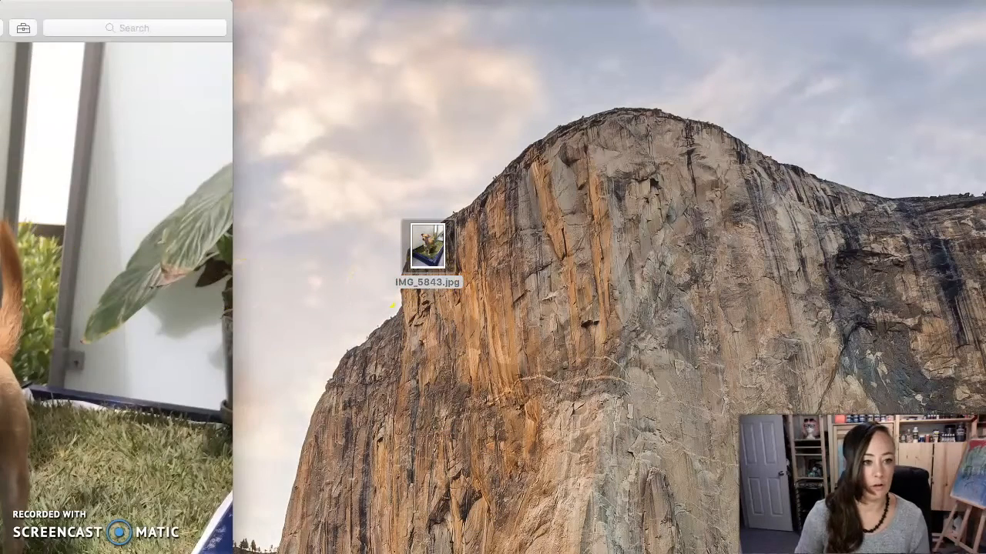
pyautogui.moveTo(0, 38); pyautogui.dragTo(620, 35)
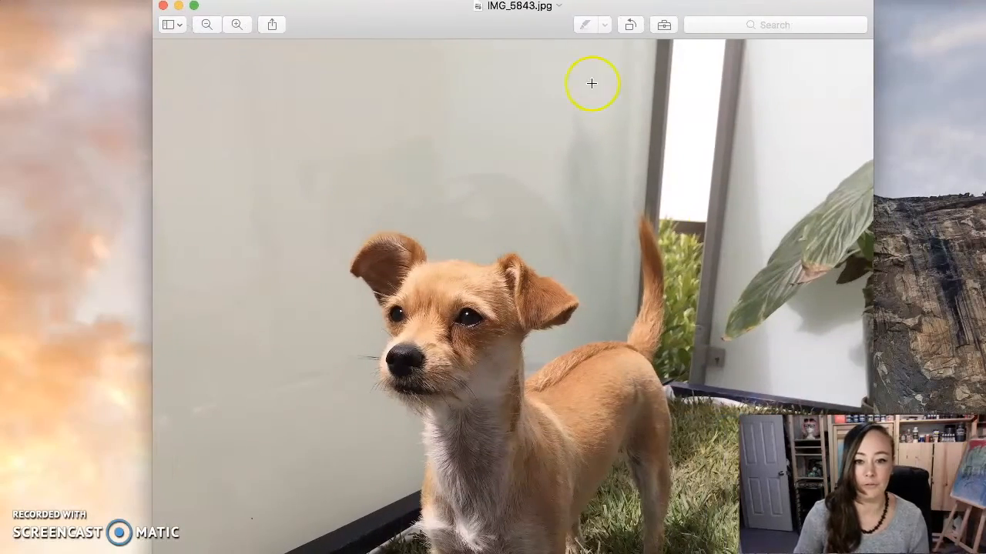
pyautogui.moveTo(873, 553); pyautogui.dragTo(684, 553)
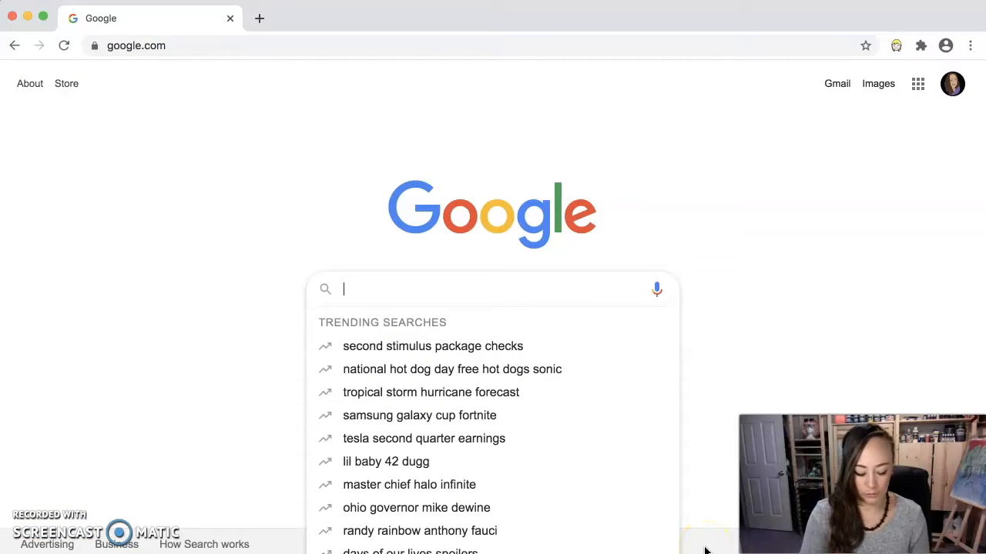
# Search Google for "horse" and switch to the image results.
pyautogui.write('ho')
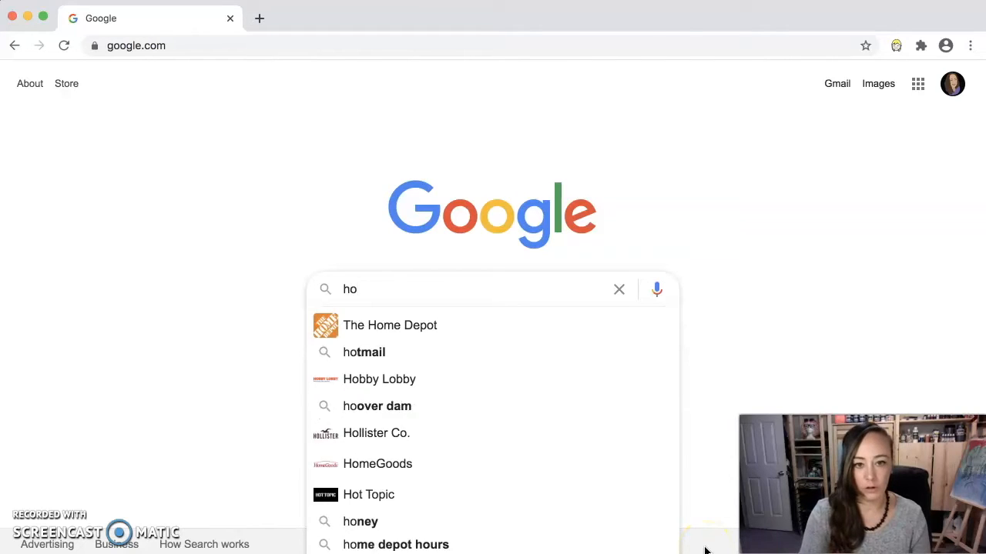
pyautogui.write('rse')
pyautogui.press('Return')
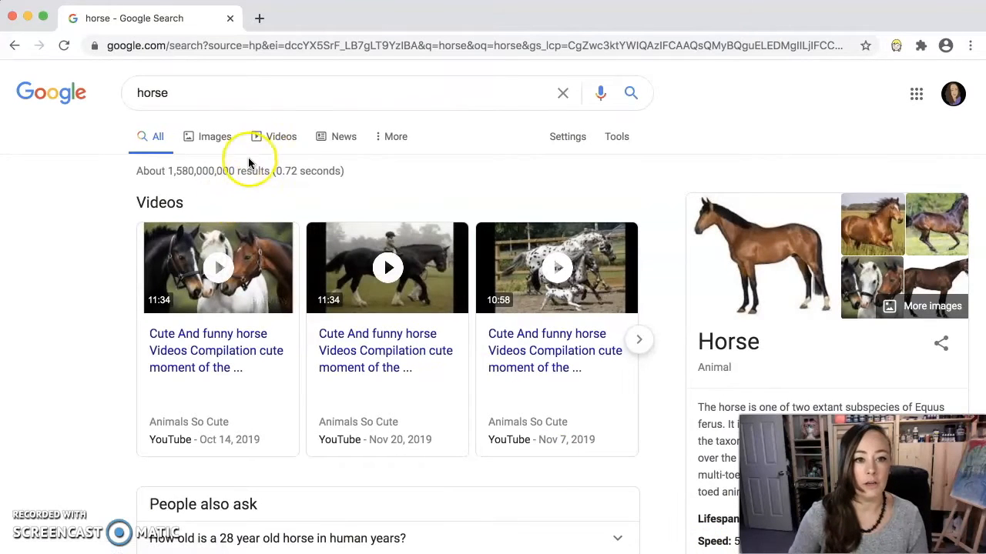
pyautogui.click(210, 141)
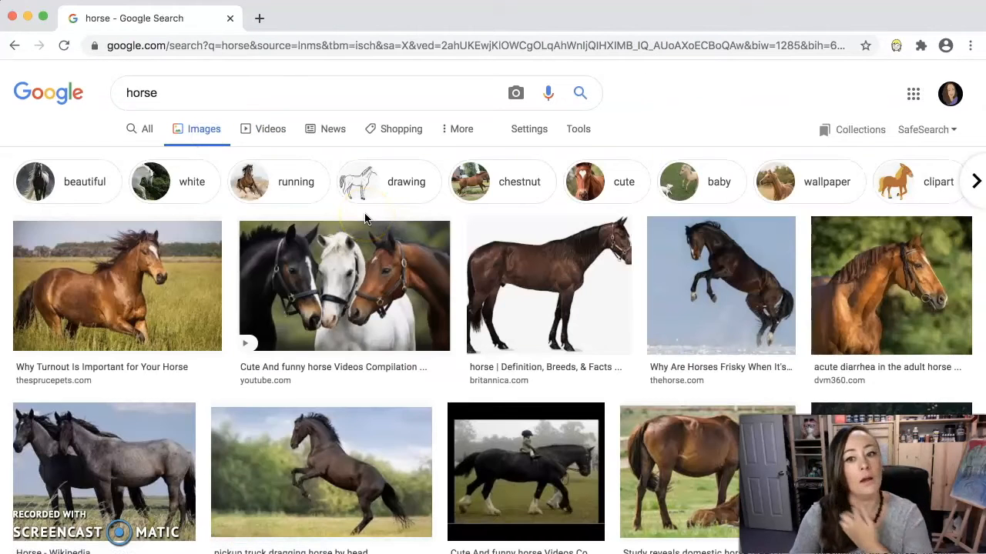
# Filter the horse images by usage rights to Labeled for Reuse and look over the results.
pyautogui.click(579, 133)
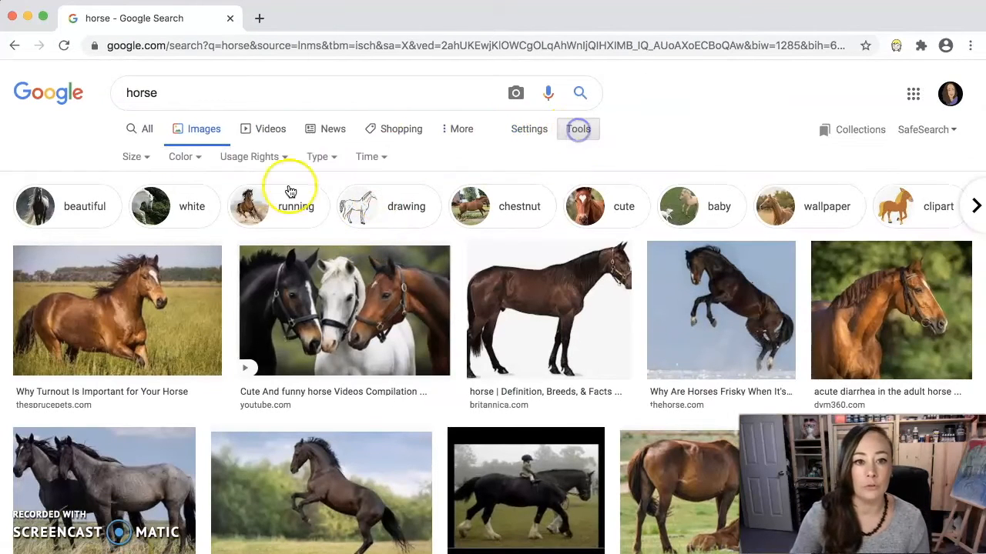
pyautogui.click(245, 157)
pyautogui.click(285, 226)
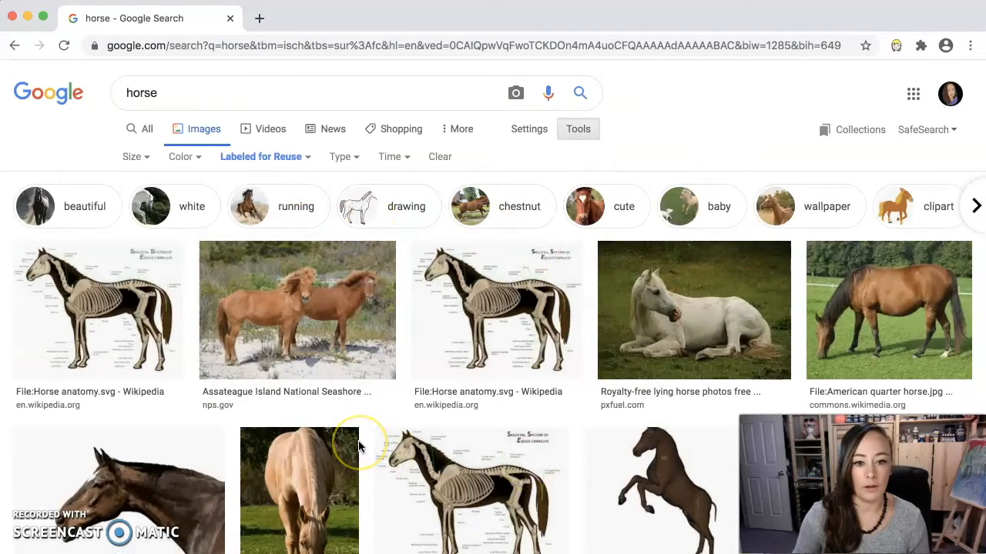
pyautogui.scroll(-3, 358, 443)
pyautogui.scroll(3, 358, 440)
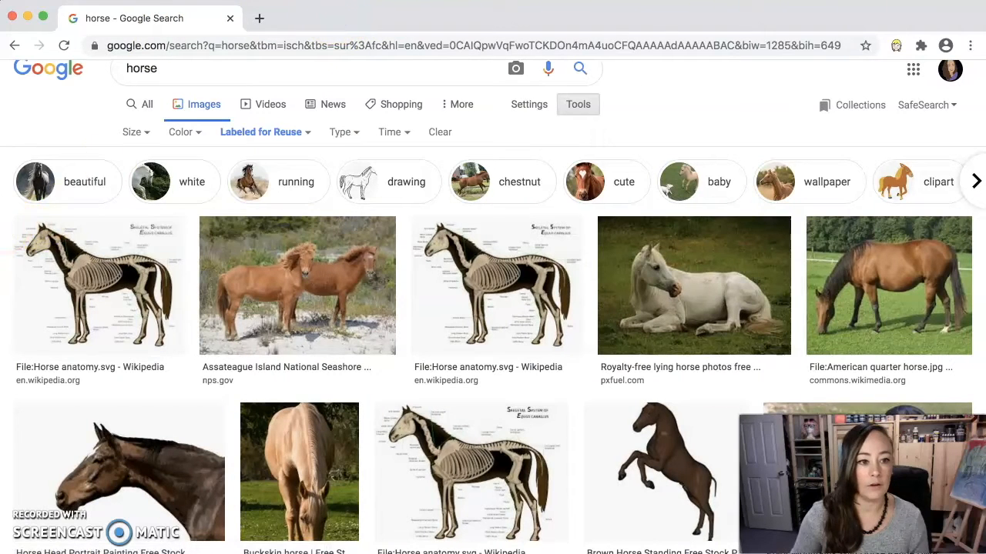
# Arrange the browser beside the dog photo and open the preview of the Assateague Island National Seashore horse image.
pyautogui.moveTo(359, 11); pyautogui.dragTo(782, 15)
pyautogui.moveTo(346, 18); pyautogui.dragTo(32, 6)
pyautogui.moveTo(786, 12); pyautogui.dragTo(536, 5)
pyautogui.moveTo(985, 126)
pyautogui.mouseDown()
pyautogui.moveTo(976, 125)
pyautogui.moveTo(985, 126)
pyautogui.mouseUp()
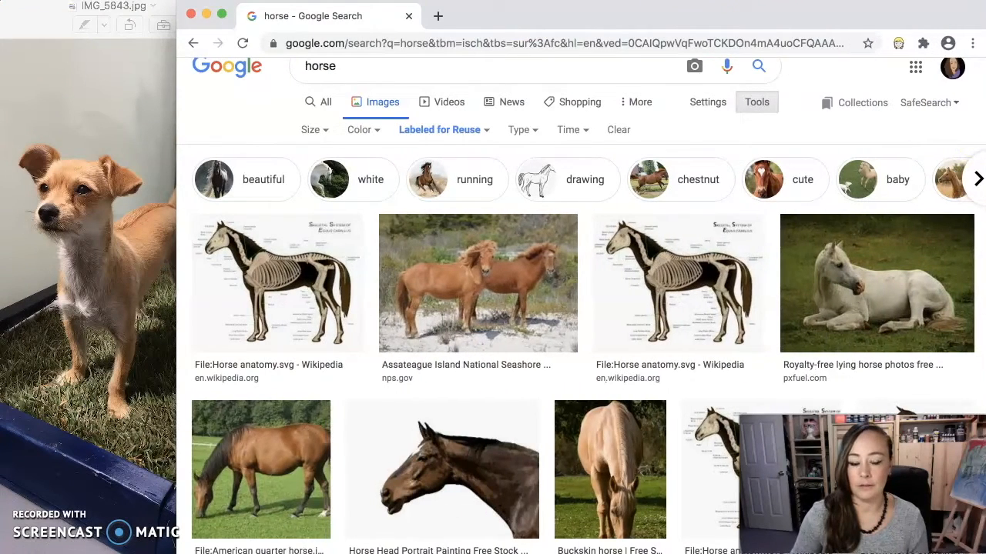
pyautogui.moveTo(175, 301); pyautogui.dragTo(201, 296)
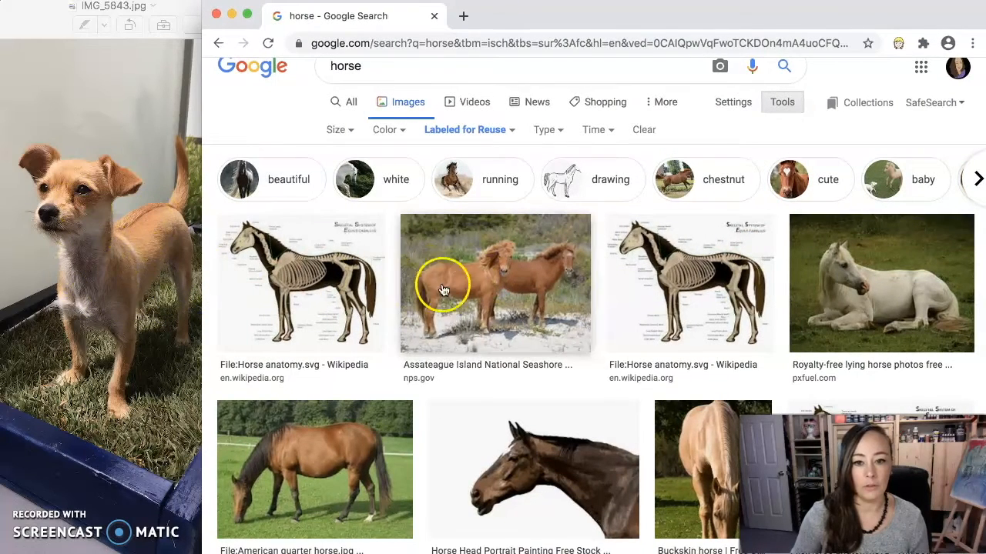
pyautogui.click(508, 270)
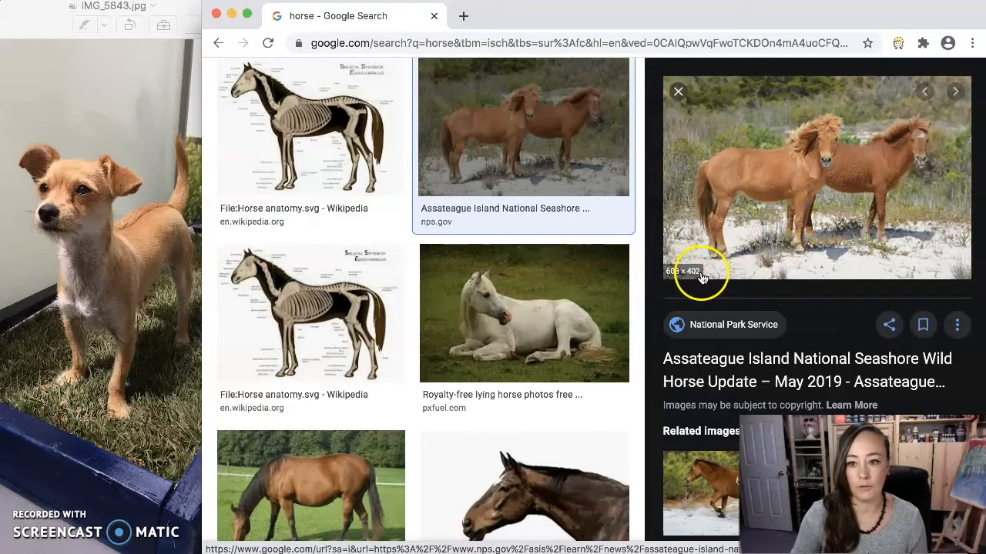
# Clear the dog photo and browser windows aside and open the file information for IMG_5843.jpg on the desktop.
pyautogui.click(96, 396)
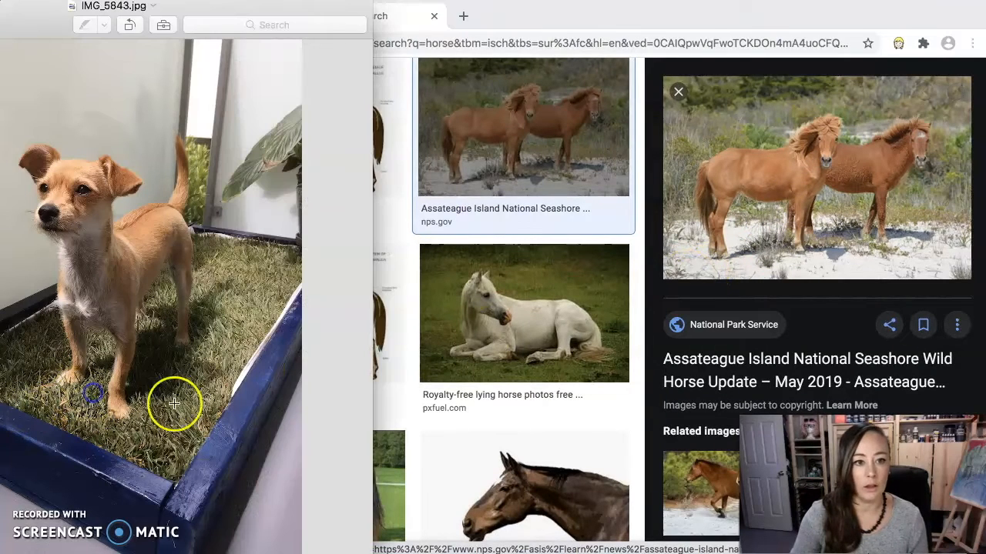
pyautogui.click(136, 8)
pyautogui.click(154, 6)
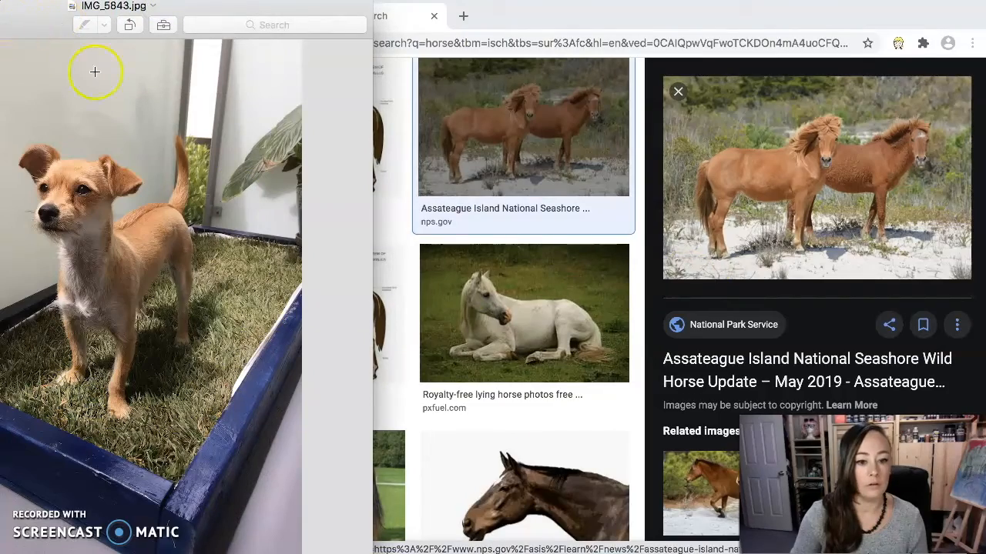
pyautogui.moveTo(198, 13); pyautogui.dragTo(1, 18)
pyautogui.click(233, 17)
pyautogui.rightClick(428, 251)
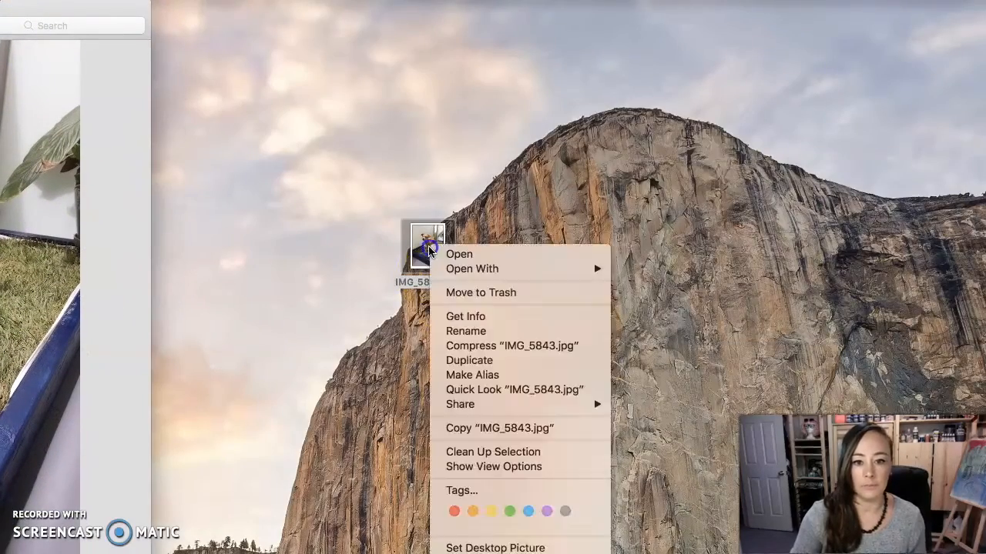
pyautogui.click(429, 251)
pyautogui.rightClick(429, 251)
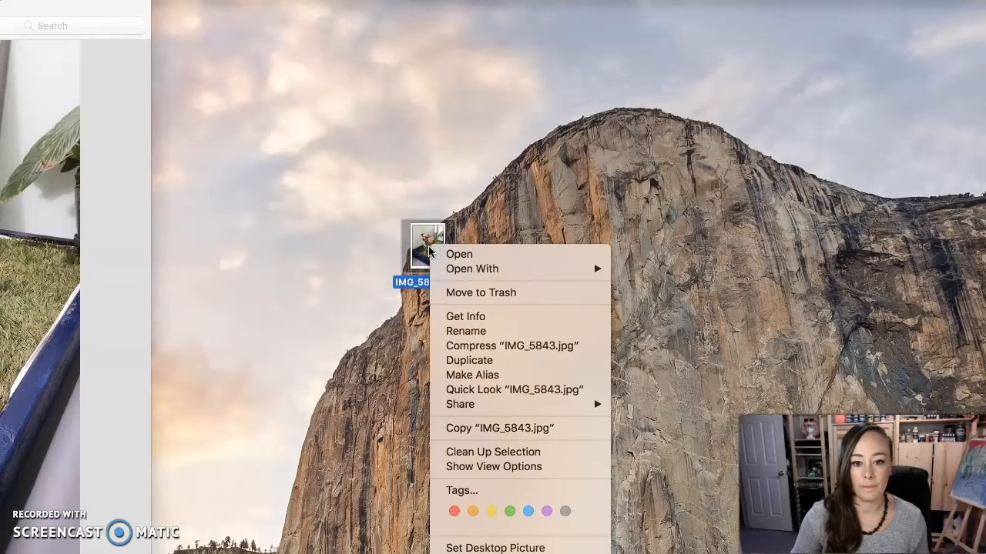
pyautogui.click(504, 316)
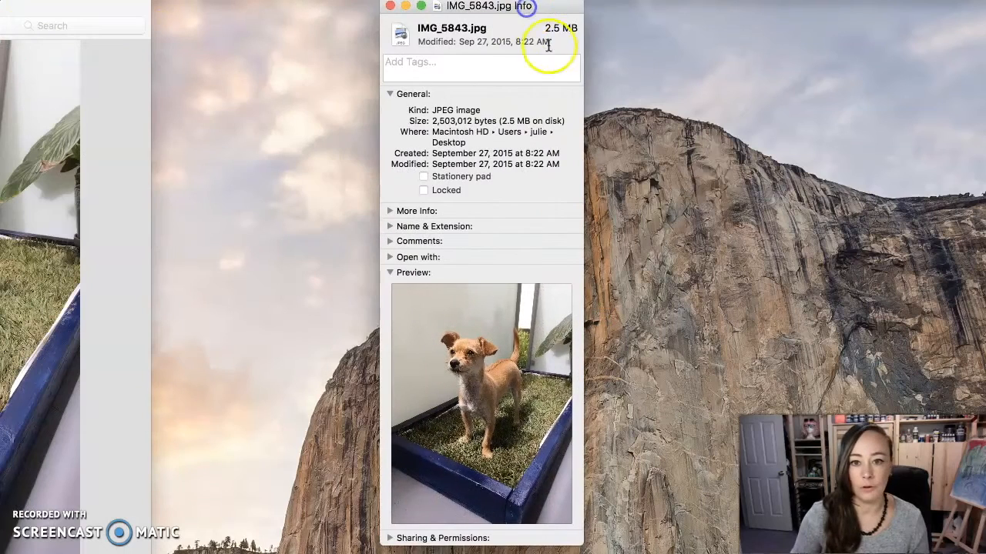
# Highlight the dog photo's file size, expand its additional information, and highlight the pixel dimensions.
pyautogui.moveTo(546, 27); pyautogui.dragTo(577, 28)
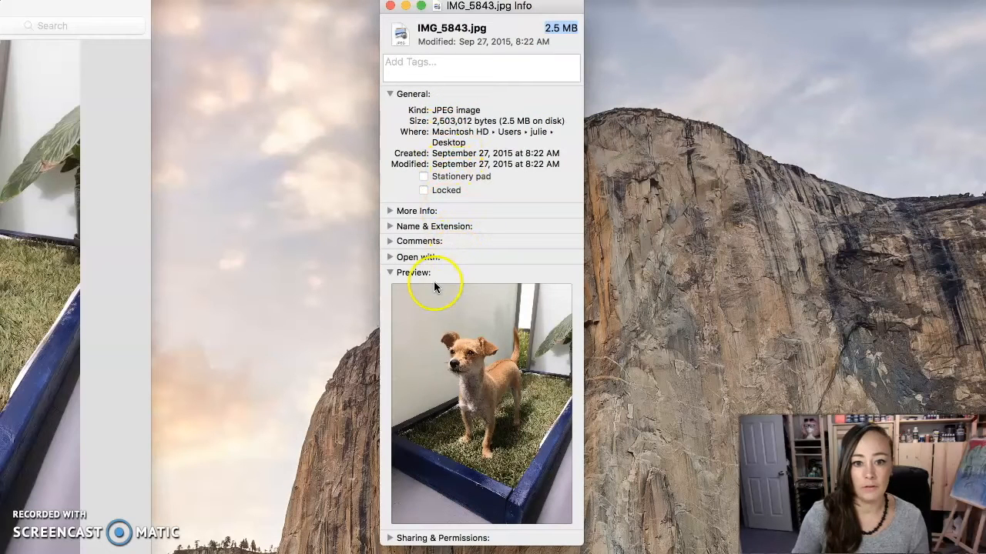
pyautogui.click(389, 212)
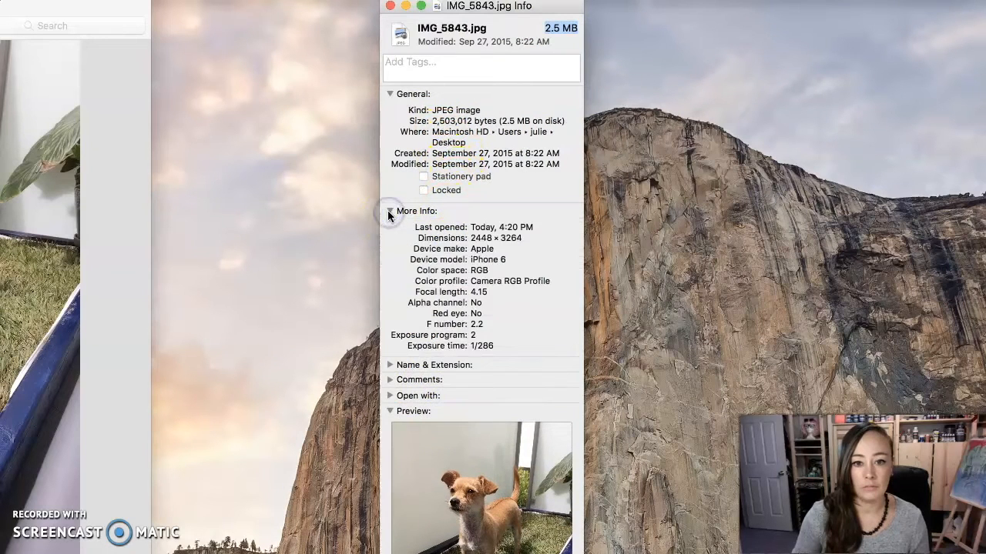
pyautogui.click(471, 239)
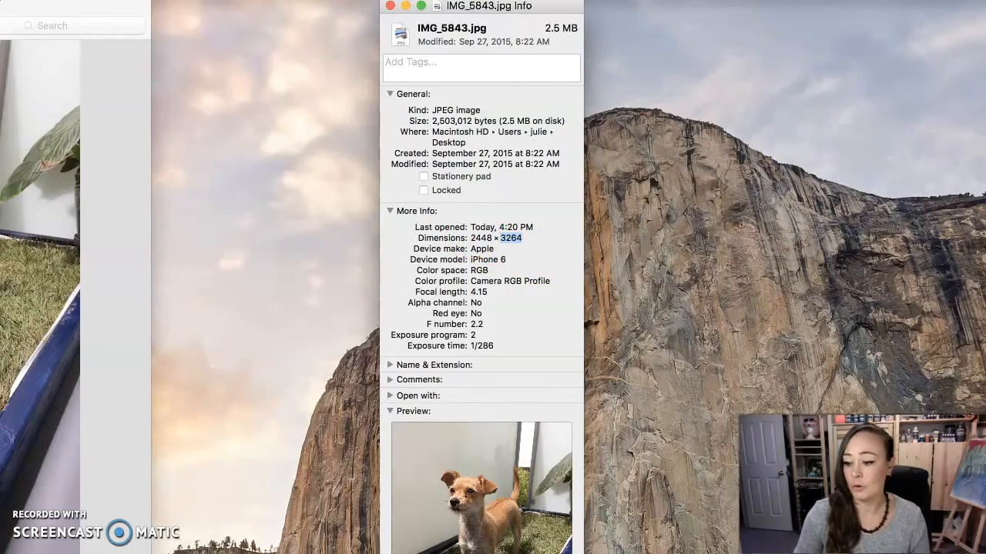
# Bring back the browser with the horse preview and move the dog photo fully into view beside it.
pyautogui.click(739, 553)
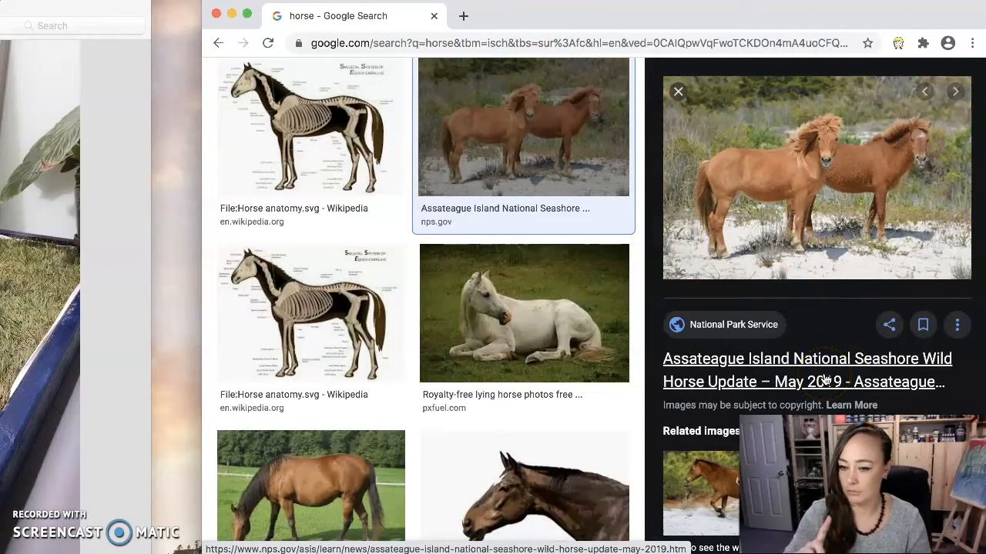
pyautogui.click(780, 223)
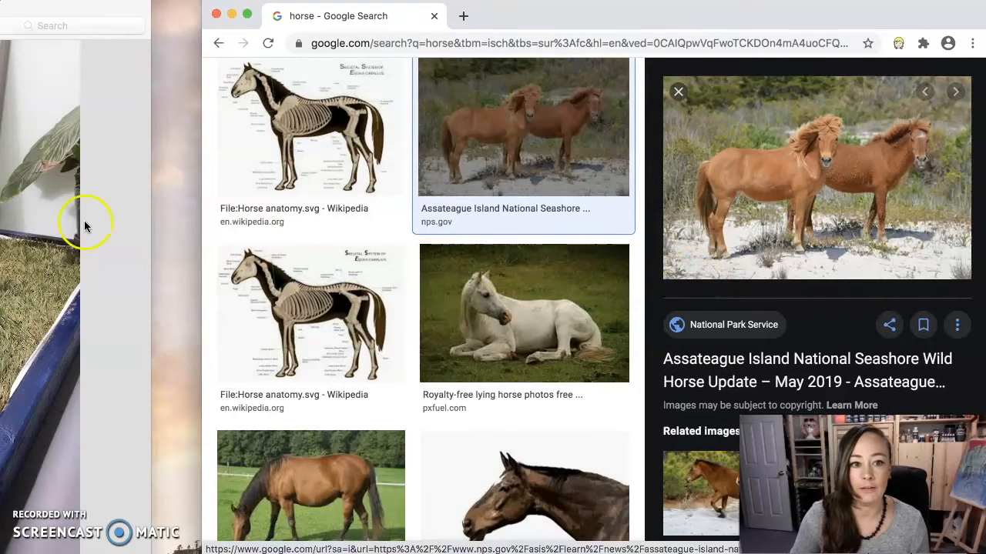
pyautogui.moveTo(117, 11); pyautogui.dragTo(499, 10)
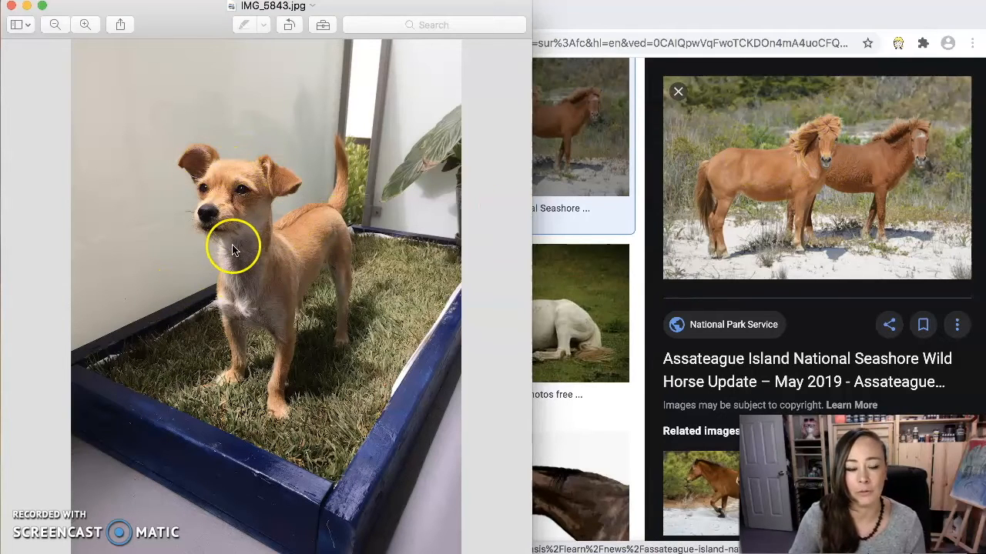
# Examine the horse image's National Park Service source page for photo credit and usage information, and close the page.
pyautogui.click(759, 358)
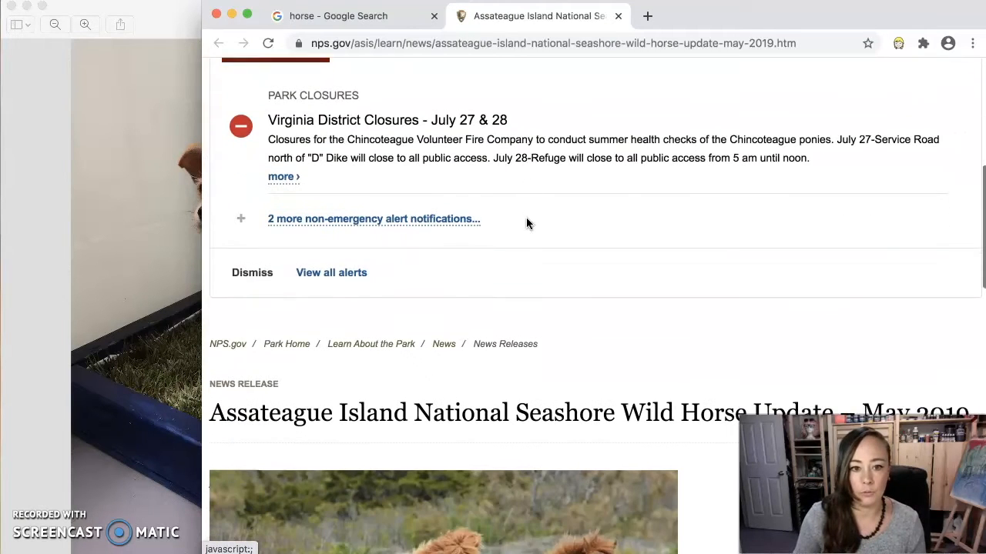
pyautogui.scroll(-10, 527, 223)
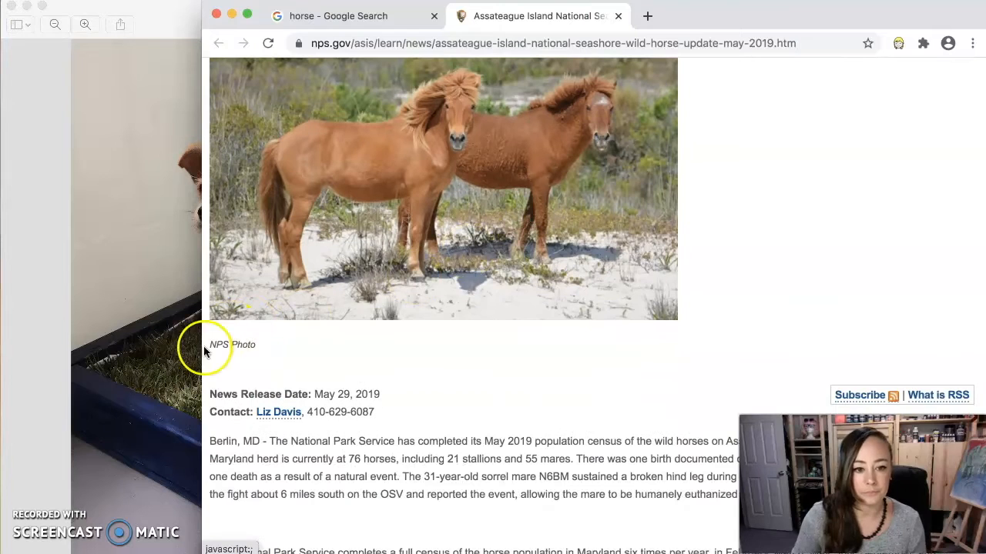
pyautogui.moveTo(256, 347); pyautogui.dragTo(266, 362)
pyautogui.scroll(-10, 265, 362)
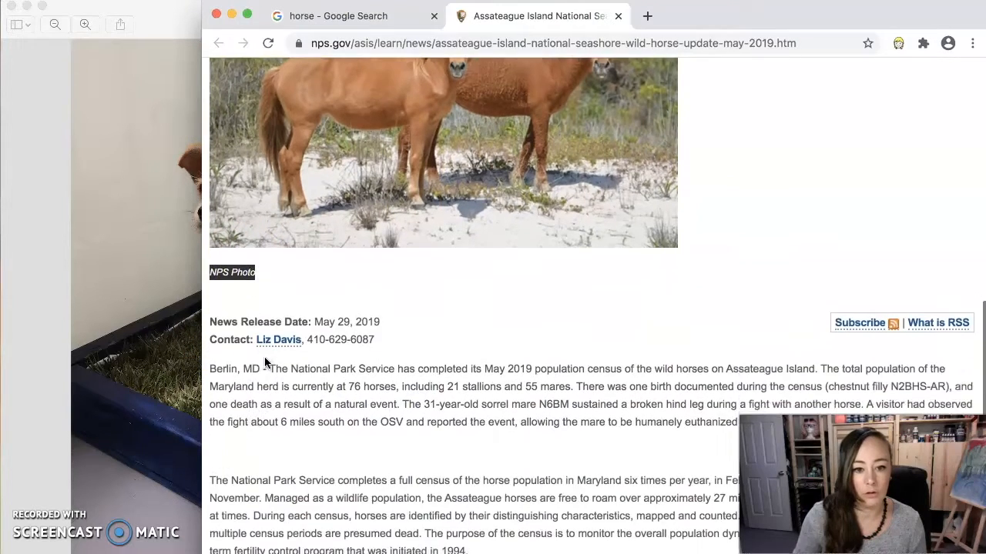
pyautogui.scroll(-3, 264, 357)
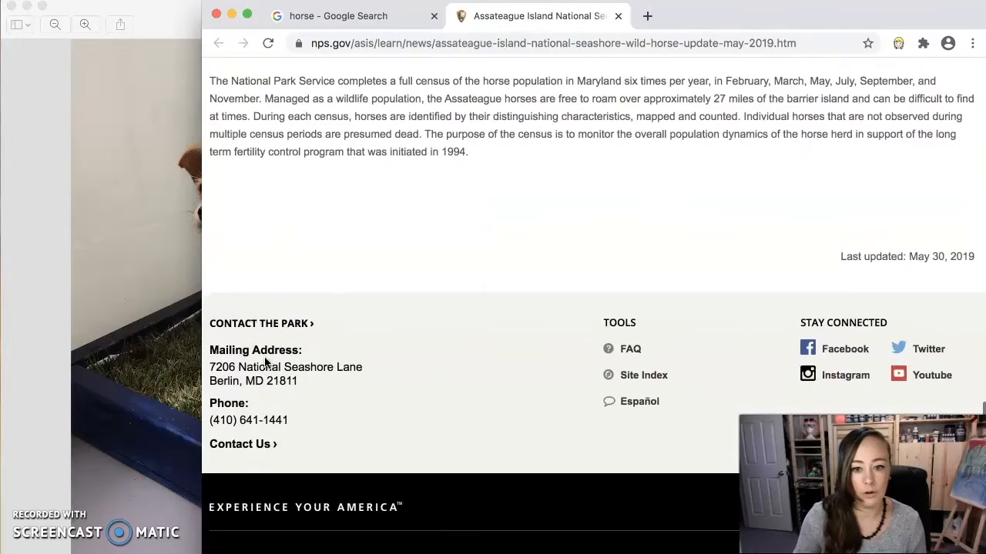
pyautogui.scroll(12, 264, 357)
pyautogui.scroll(-3, 265, 362)
pyautogui.scroll(-1, 264, 361)
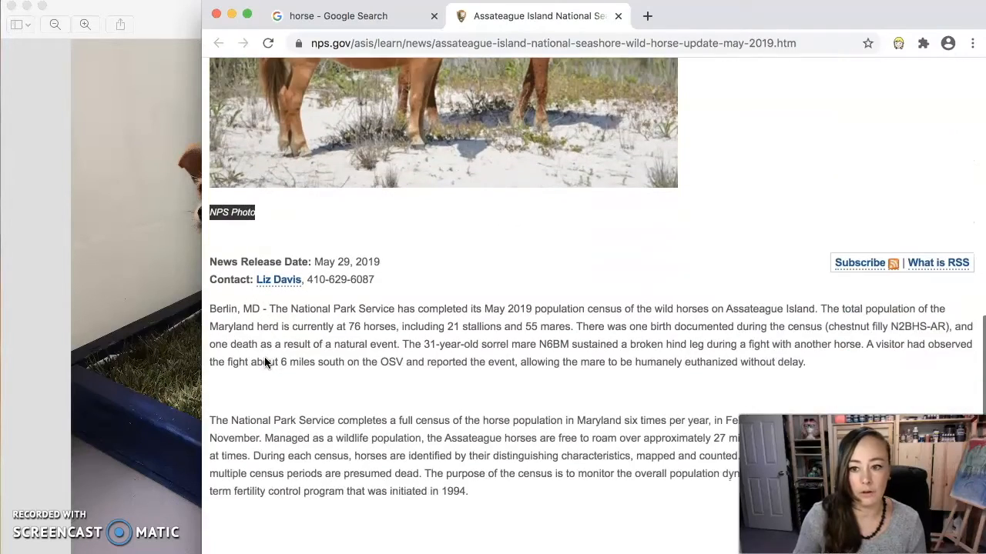
pyautogui.scroll(-1, 264, 362)
pyautogui.scroll(10, 264, 362)
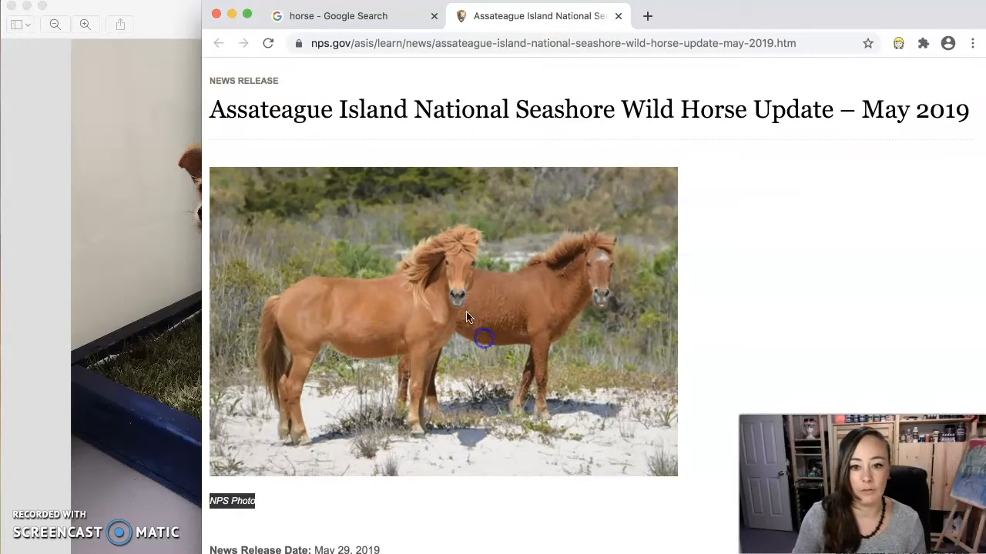
pyautogui.click(618, 17)
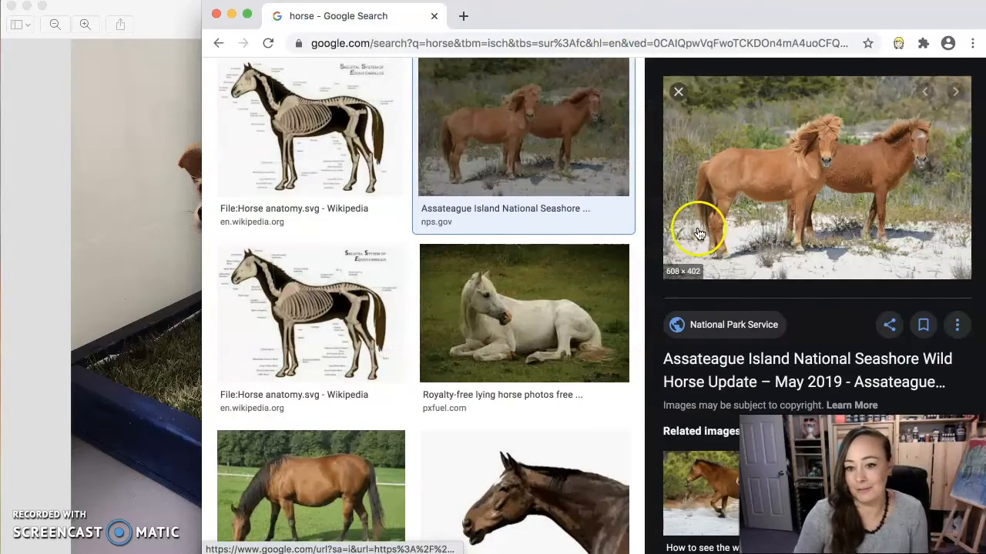
# Close the horse image preview, browse further down the reusable results, and bring the dog photo to the front.
pyautogui.scroll(-5, 510, 425)
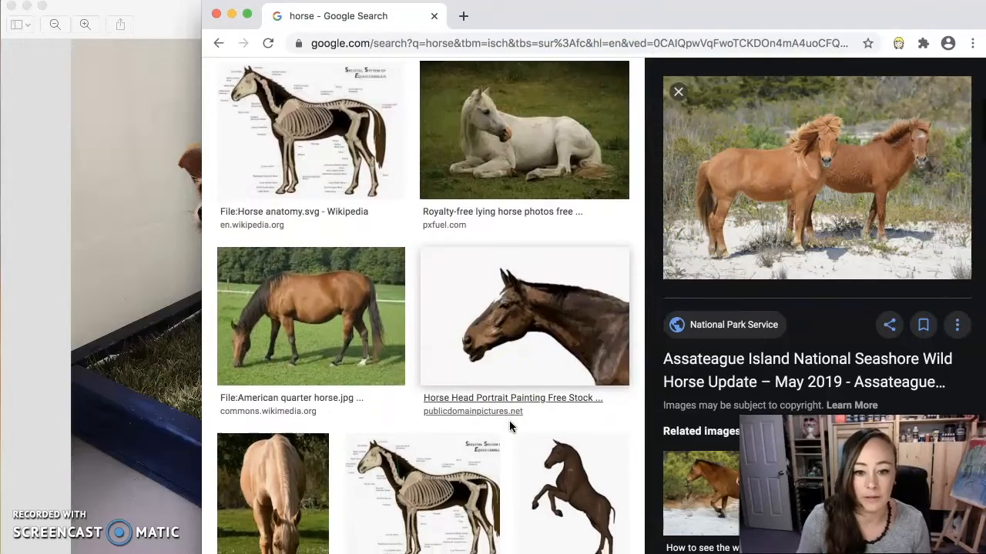
pyautogui.click(678, 92)
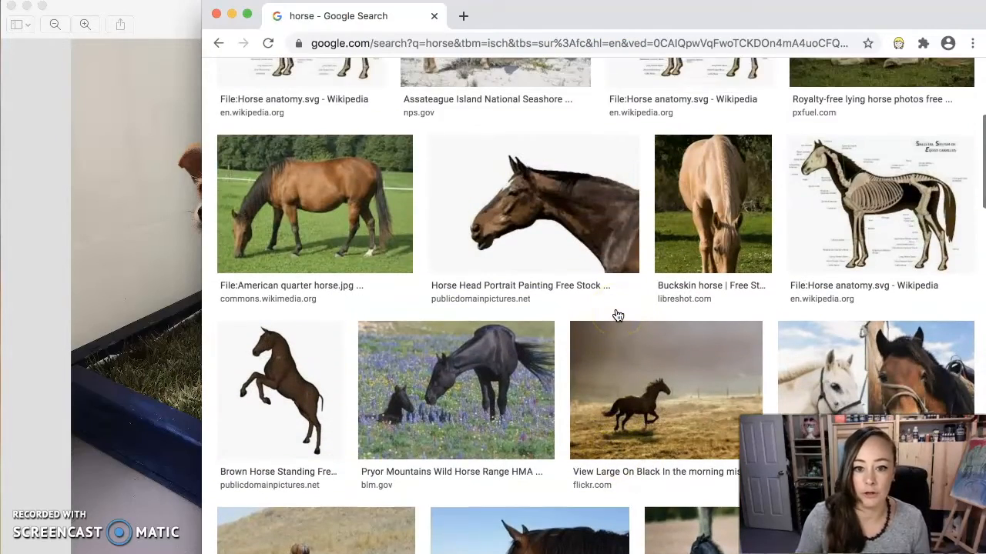
pyautogui.scroll(-2, 617, 316)
pyautogui.click(190, 286)
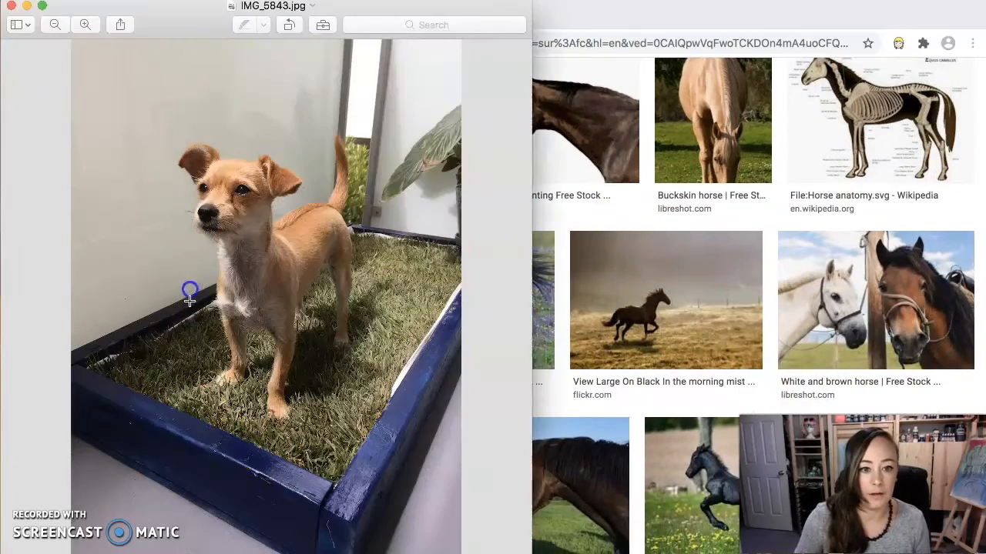
# Bring back the horse results, browse further down, and preview the Hines Wild Horse Corral image from Flickr.
pyautogui.click(766, 221)
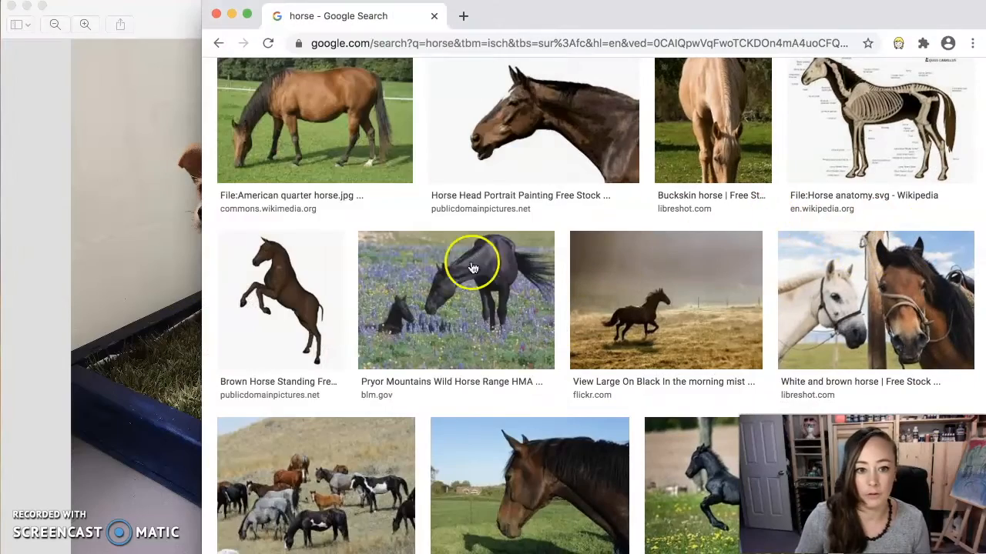
pyautogui.scroll(-4, 481, 418)
pyautogui.scroll(-2, 904, 405)
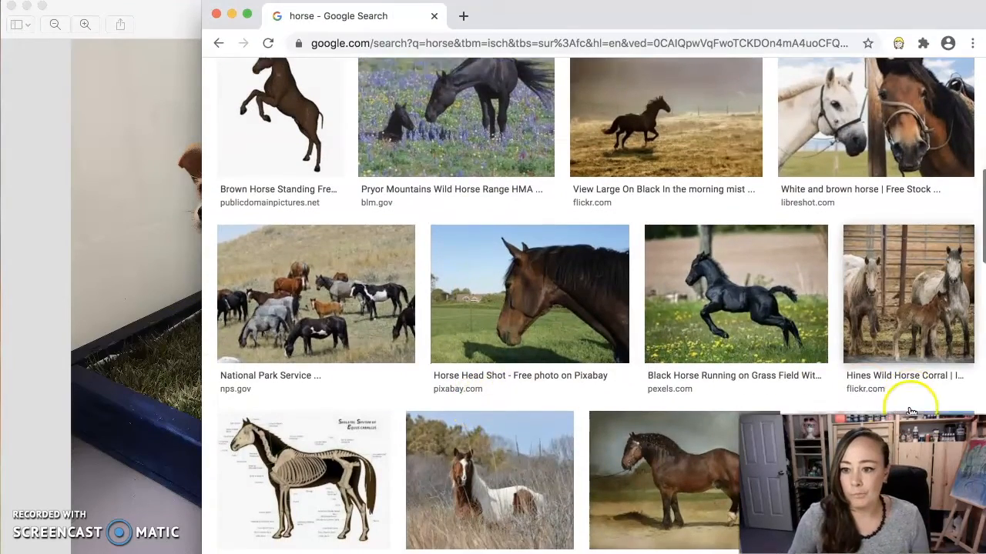
pyautogui.click(918, 226)
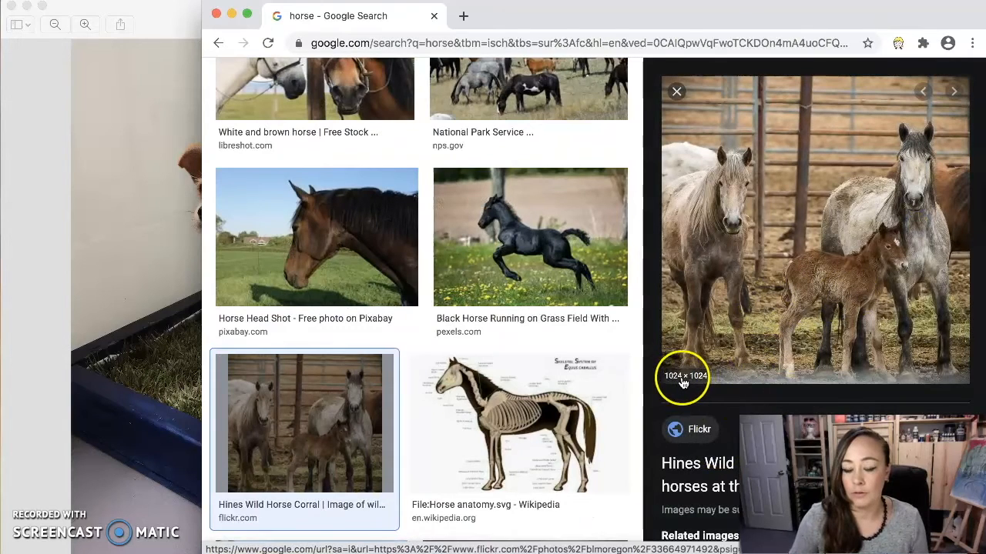
# Compare the Hines Wild Horse Corral preview with the dog photo by alternating between the two windows.
pyautogui.click(77, 354)
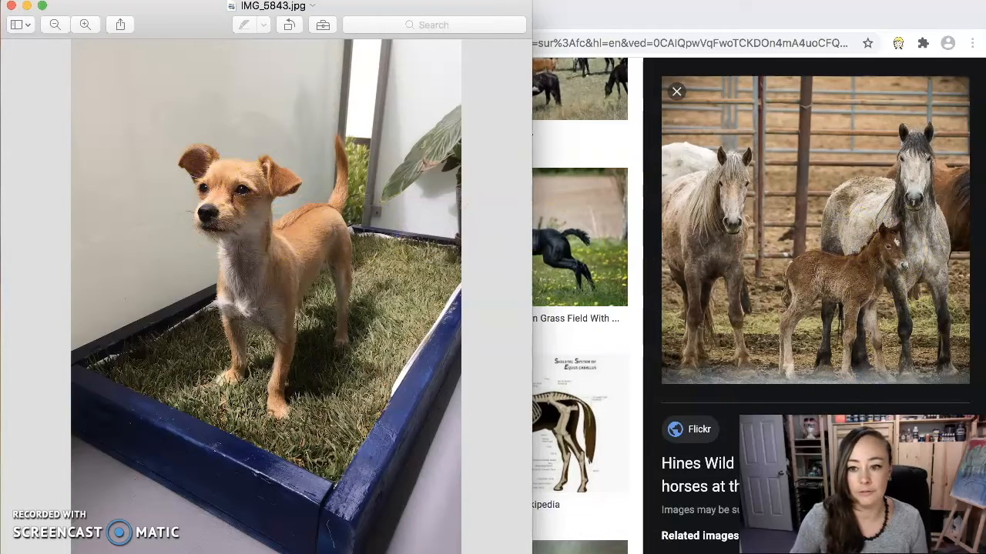
pyautogui.click(619, 354)
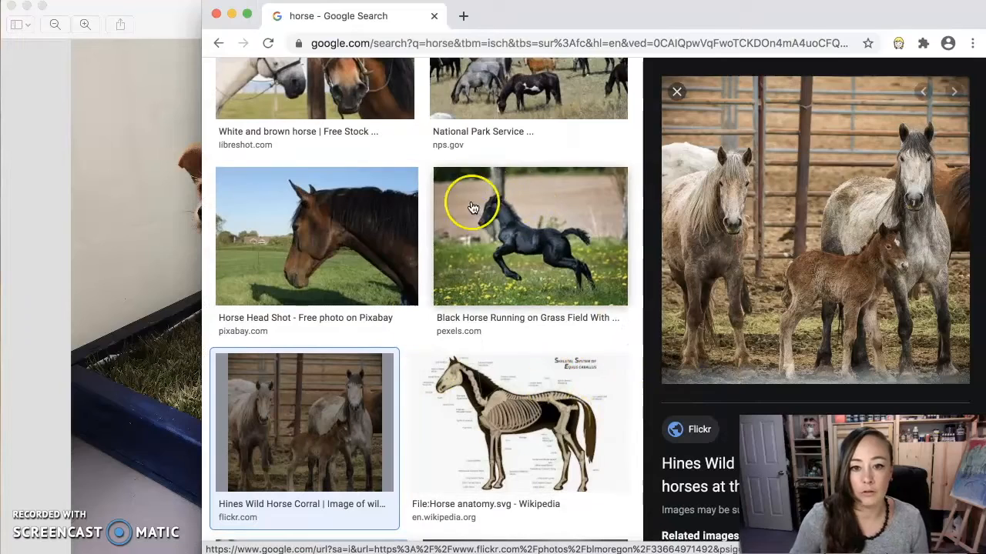
pyautogui.click(27, 263)
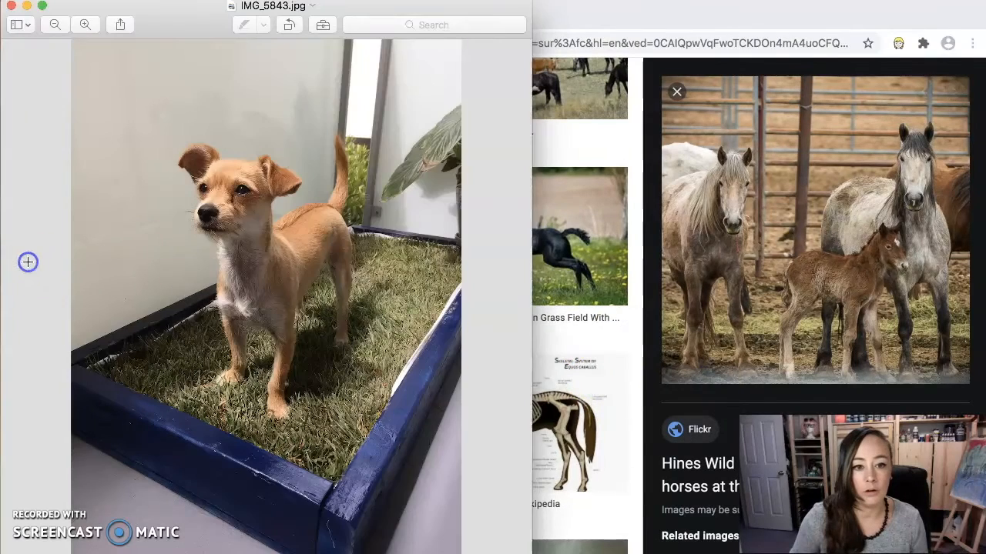
pyautogui.click(617, 349)
# Browse further down the reusable horse results for a horse that suits the dog photo's pose and lighting.
pyautogui.scroll(-4, 539, 293)
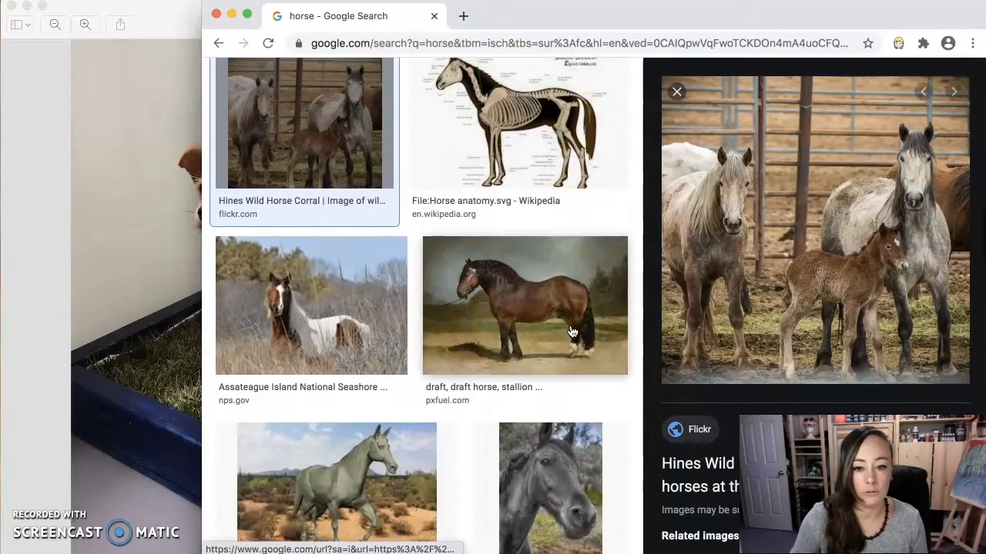
pyautogui.scroll(-3, 571, 331)
pyautogui.click(569, 314)
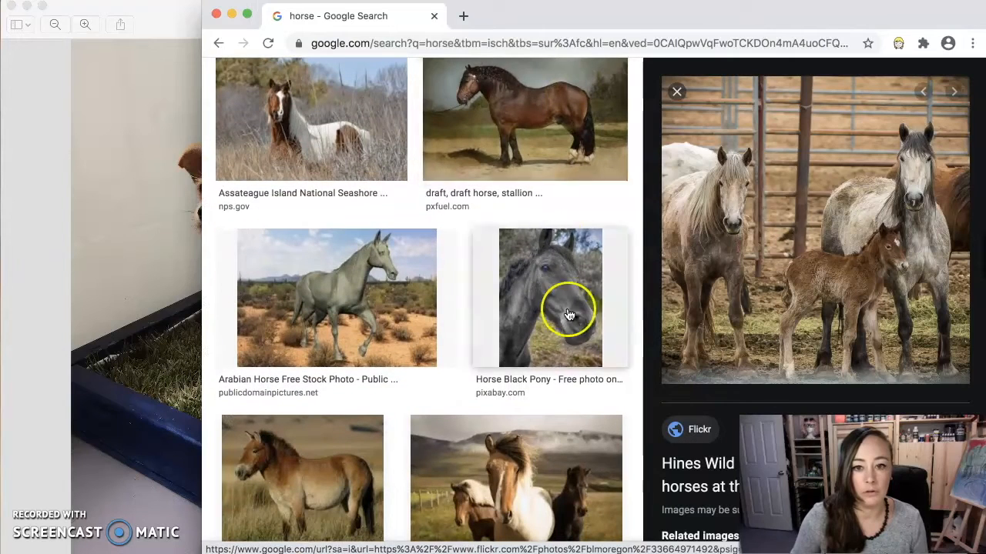
pyautogui.scroll(-1, 585, 258)
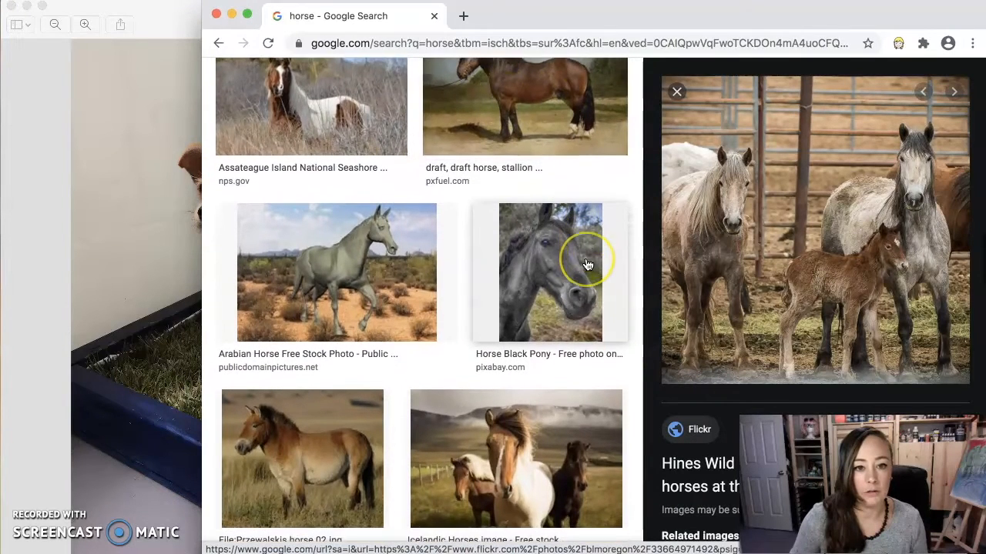
pyautogui.scroll(-2, 587, 264)
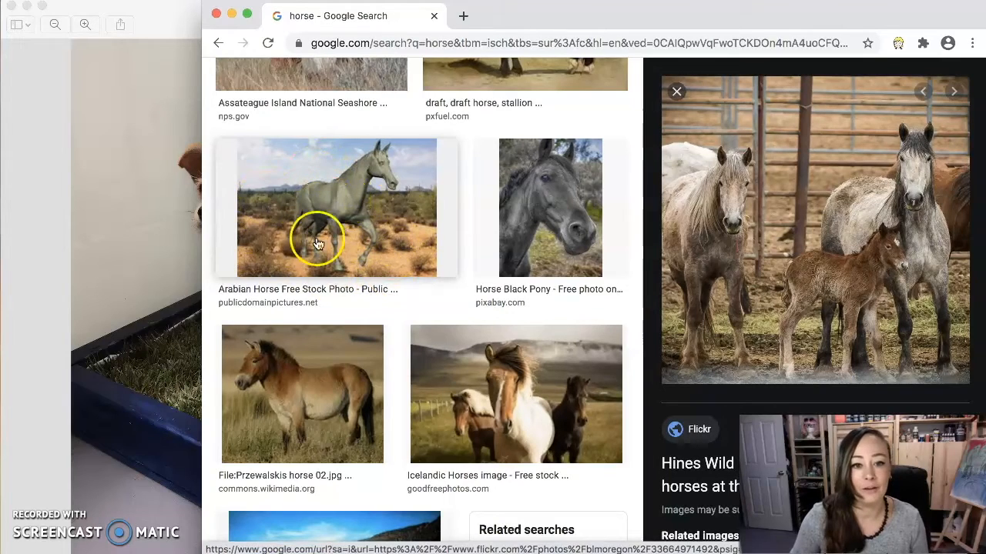
pyautogui.scroll(-5, 451, 320)
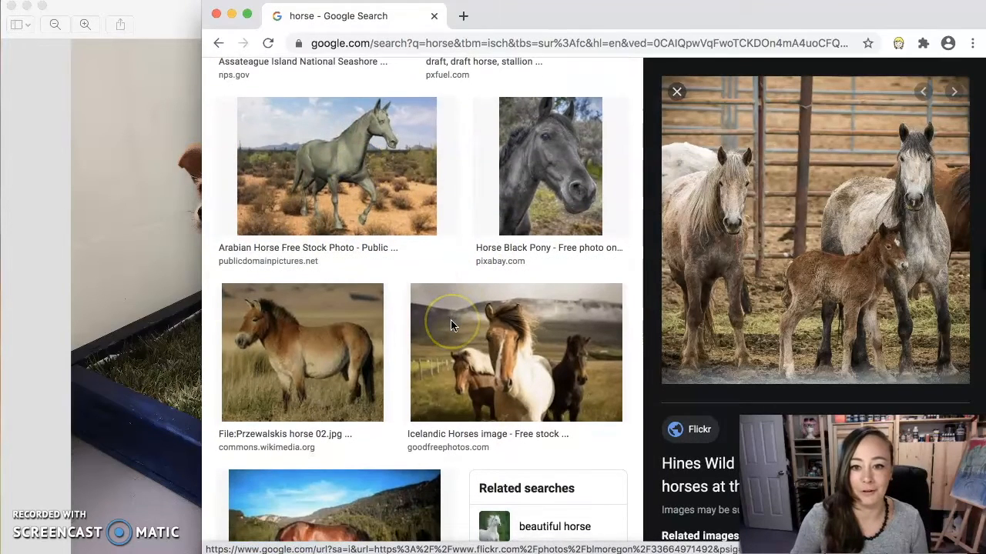
pyautogui.scroll(-2, 451, 320)
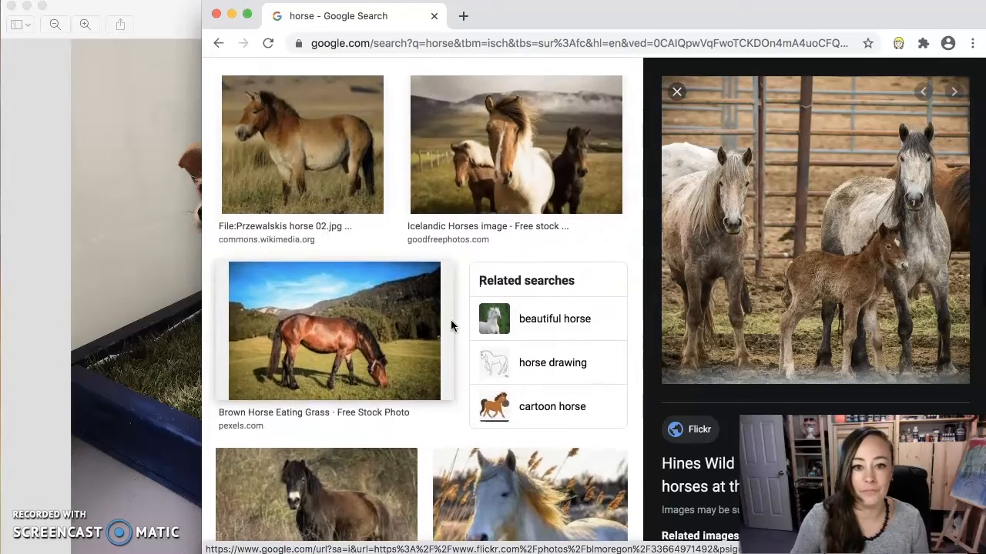
pyautogui.click(507, 105)
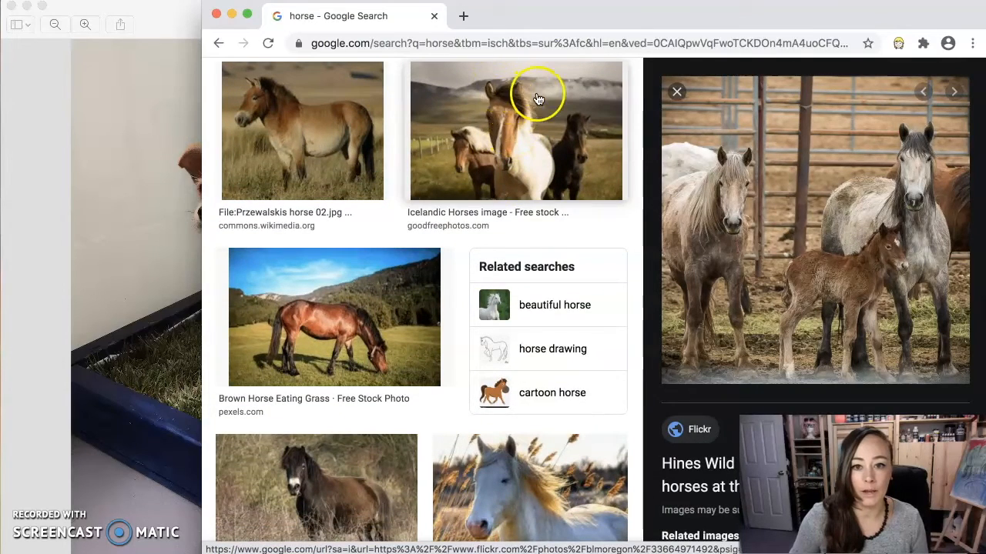
pyautogui.scroll(-5, 422, 326)
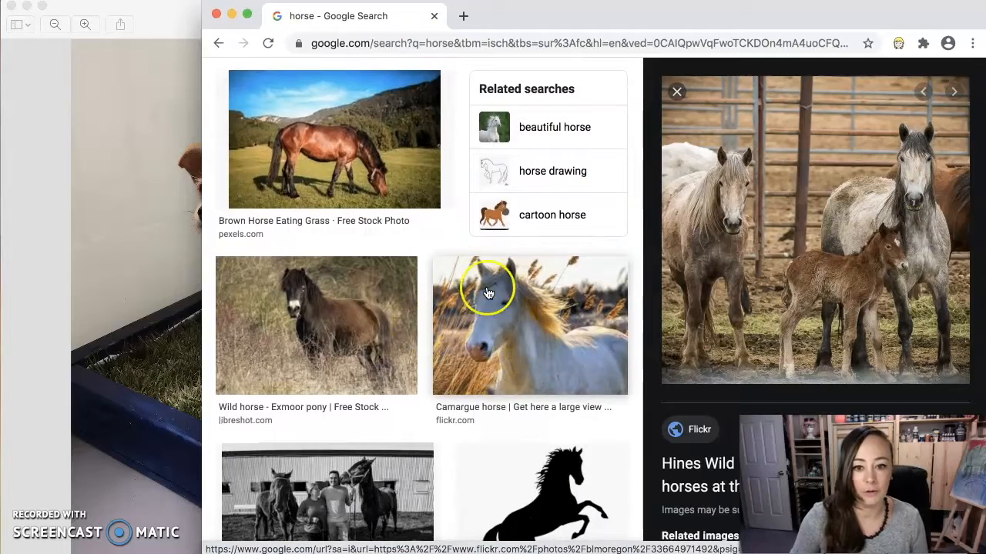
# Bring the dog photo to the front and check it against the visible horse results.
pyautogui.click(34, 331)
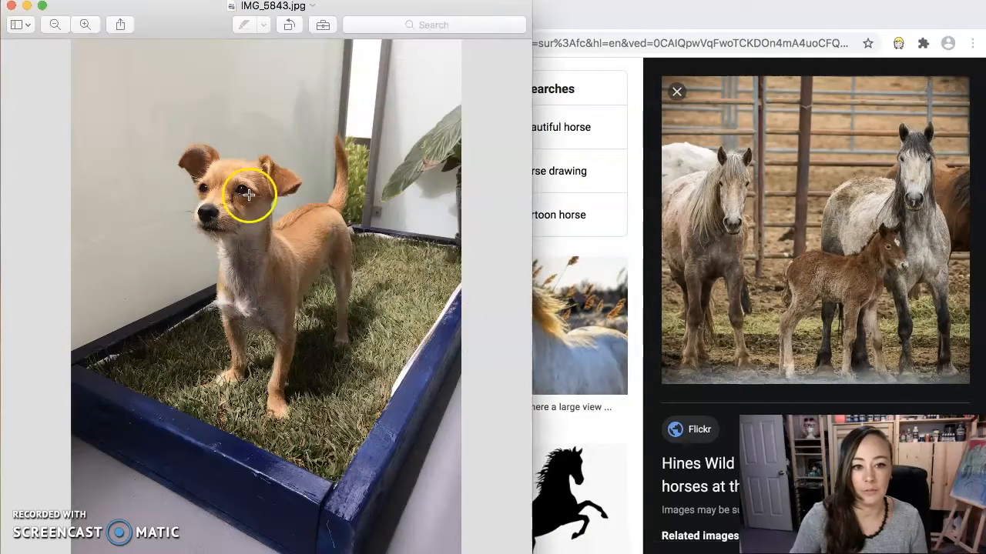
pyautogui.click(593, 244)
pyautogui.click(40, 318)
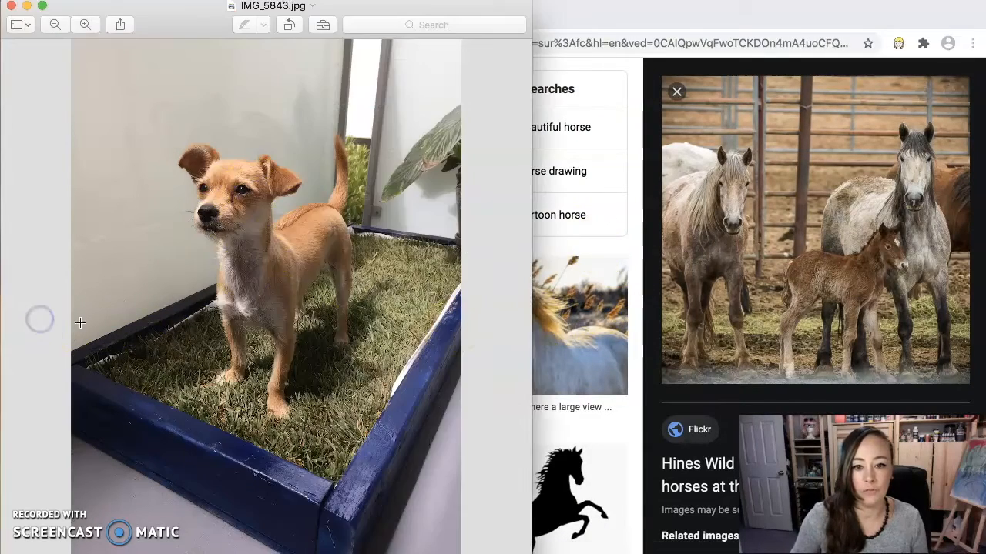
pyautogui.click(613, 420)
pyautogui.click(15, 233)
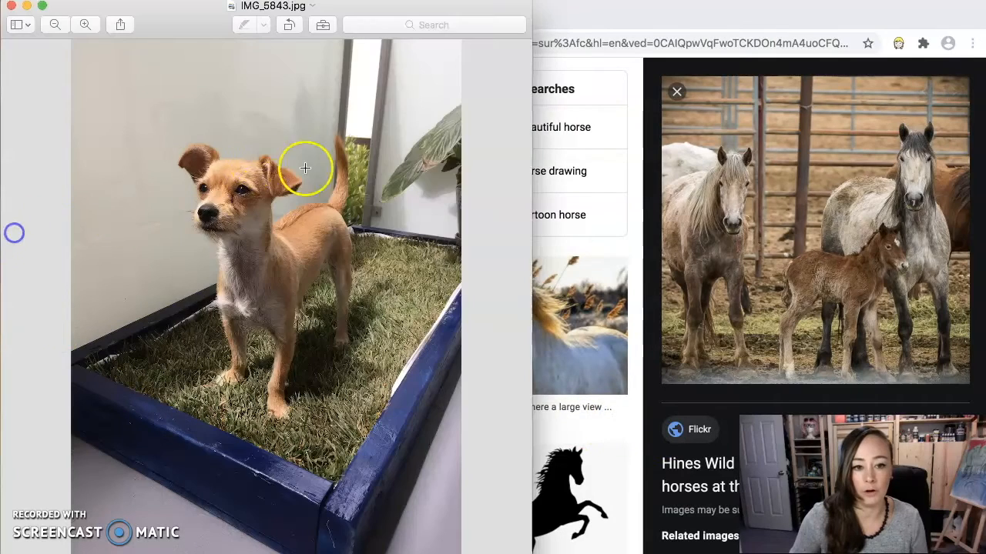
# Preview the Camargue horse image from Flickr, check its pixel dimensions, and compare it with the dog photo.
pyautogui.click(565, 322)
pyautogui.click(508, 350)
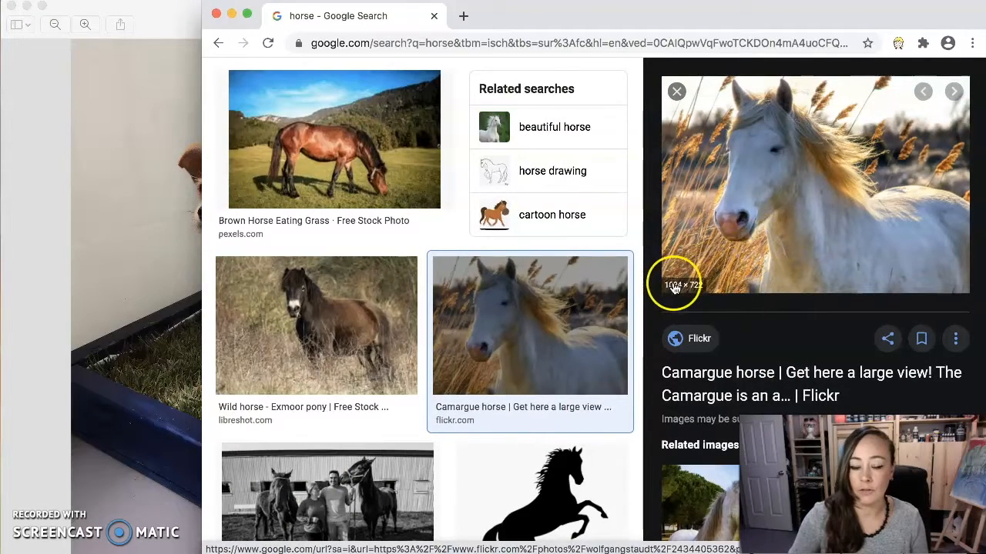
pyautogui.click(50, 276)
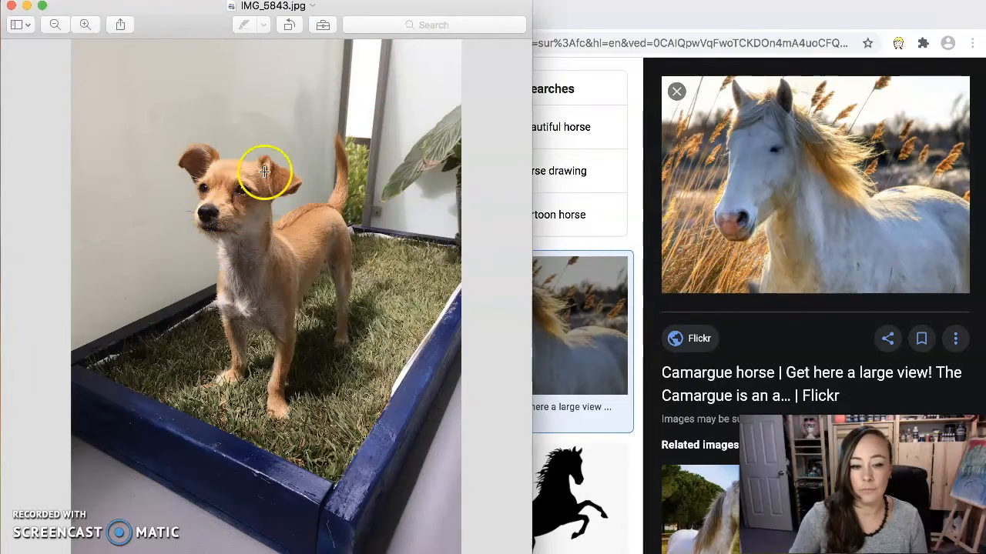
pyautogui.click(800, 260)
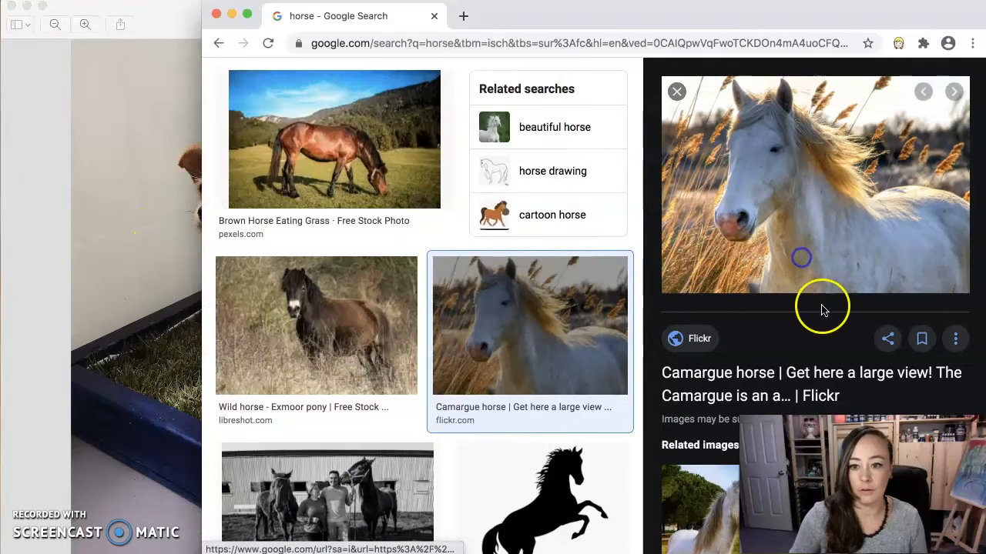
# Open the Camargue horse image itself in a new tab and switch to that tab.
pyautogui.rightClick(728, 230)
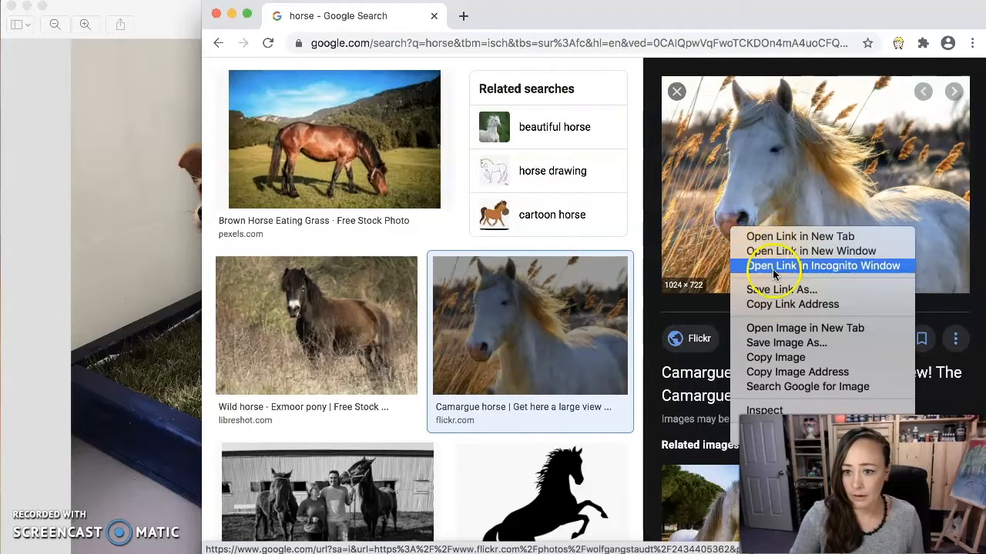
pyautogui.click(783, 330)
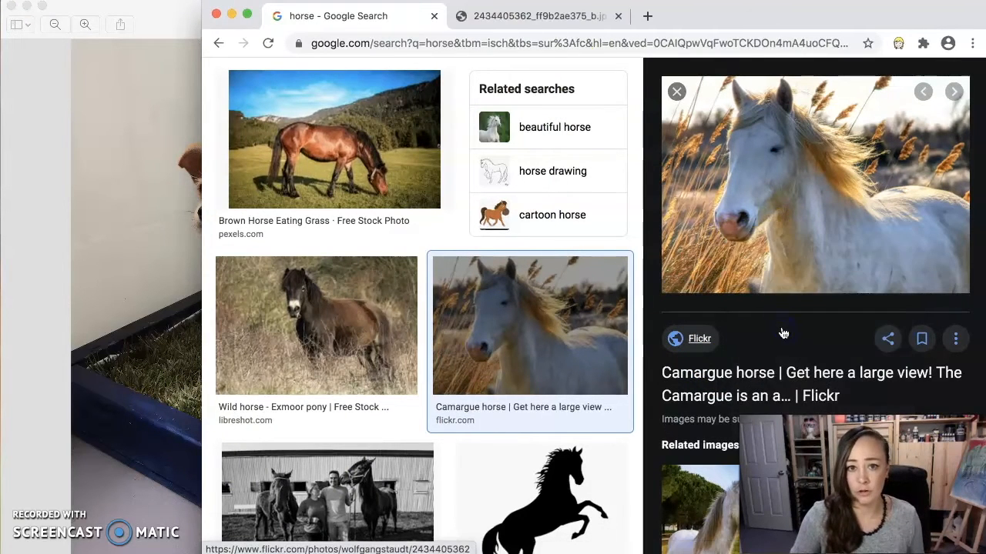
pyautogui.click(504, 16)
# Save the Camargue horse image to the Desktop as a JPEG named "Horse for hybrid animal".
pyautogui.rightClick(542, 187)
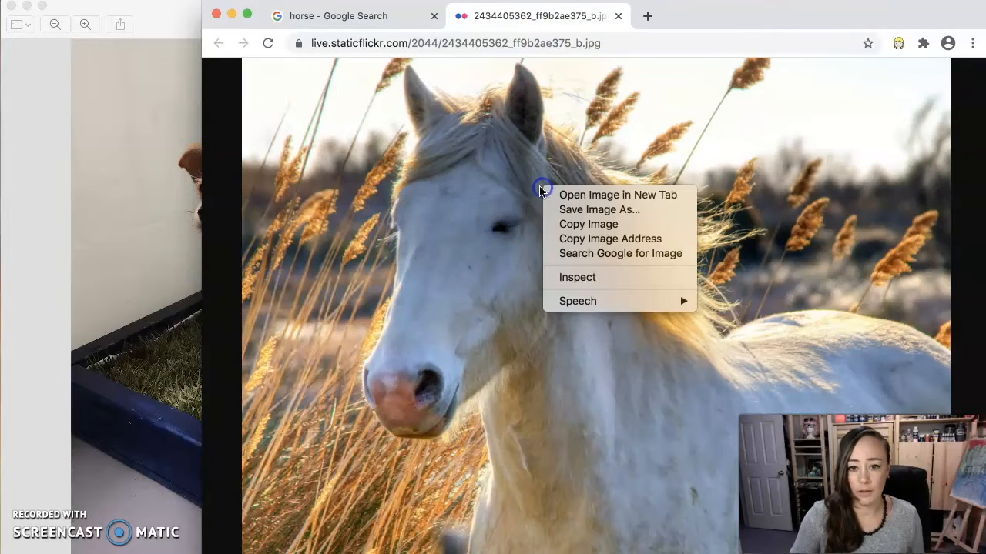
pyautogui.click(582, 211)
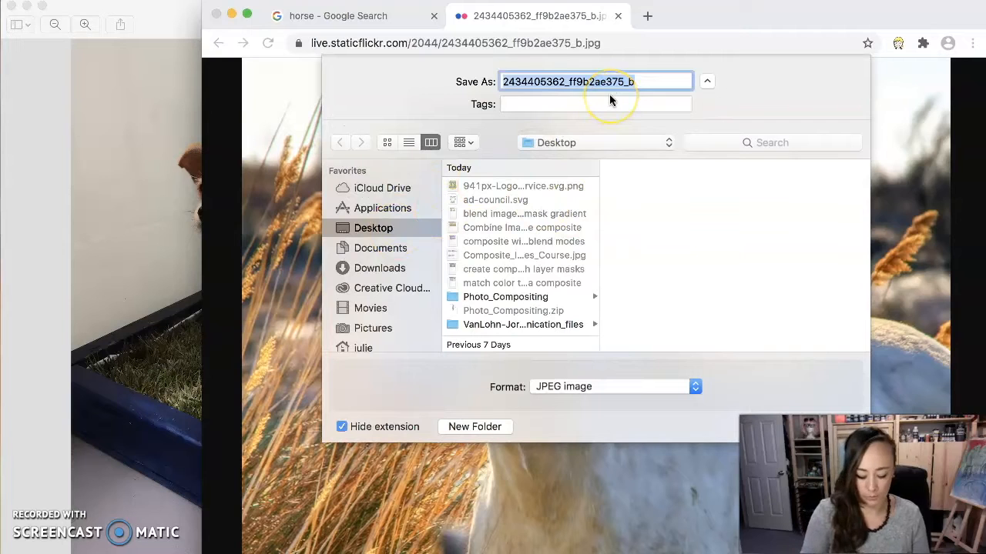
pyautogui.write('Horse for hybrid ')
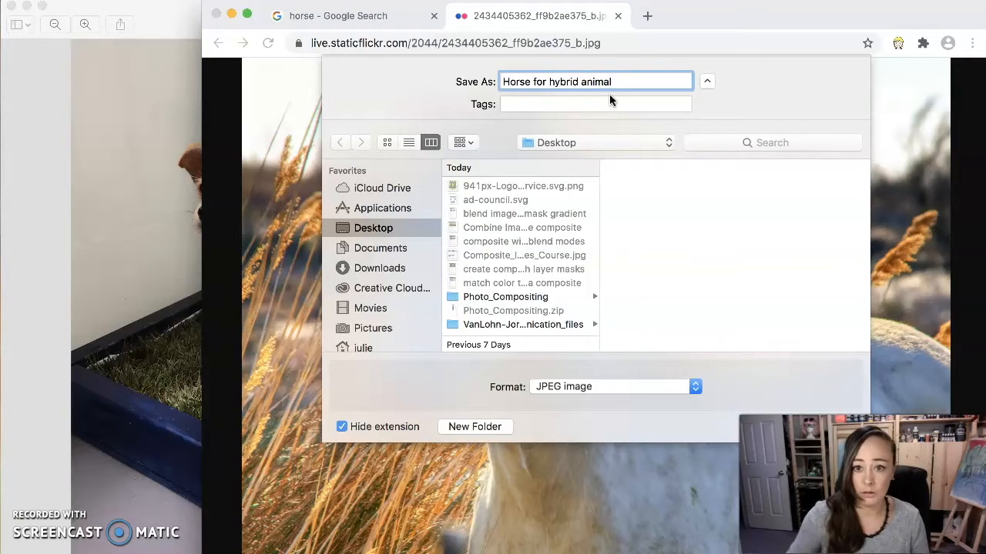
pyautogui.write('animal')
pyautogui.press('Return')
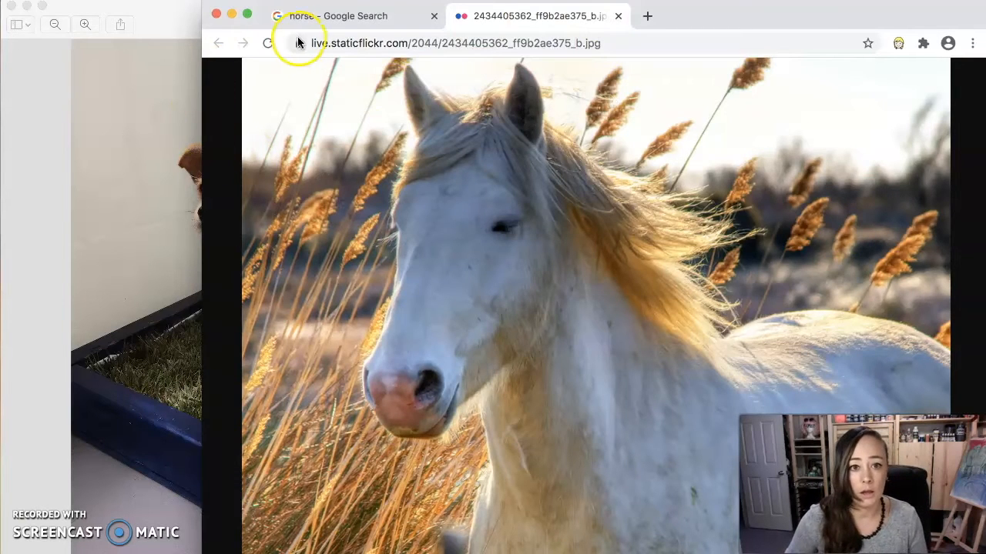
# Return to the horse search results, open the Camargue horse's Flickr source page, and look through its description.
pyautogui.click(316, 17)
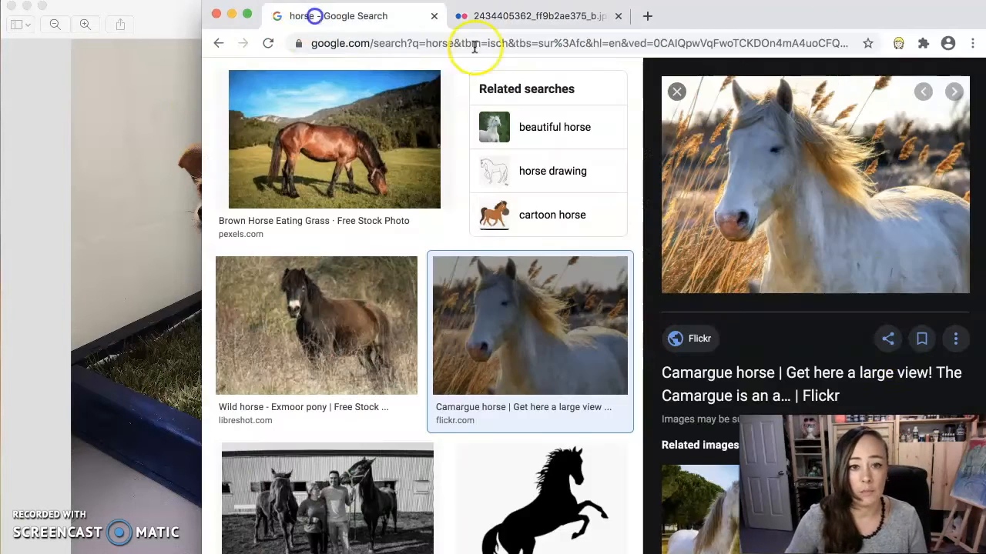
pyautogui.click(749, 375)
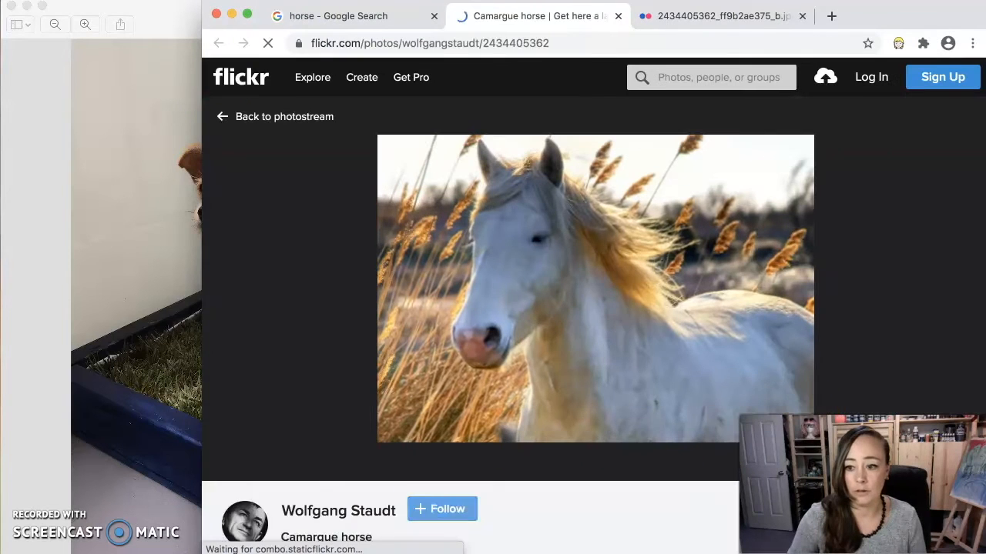
pyautogui.scroll(-5, 683, 402)
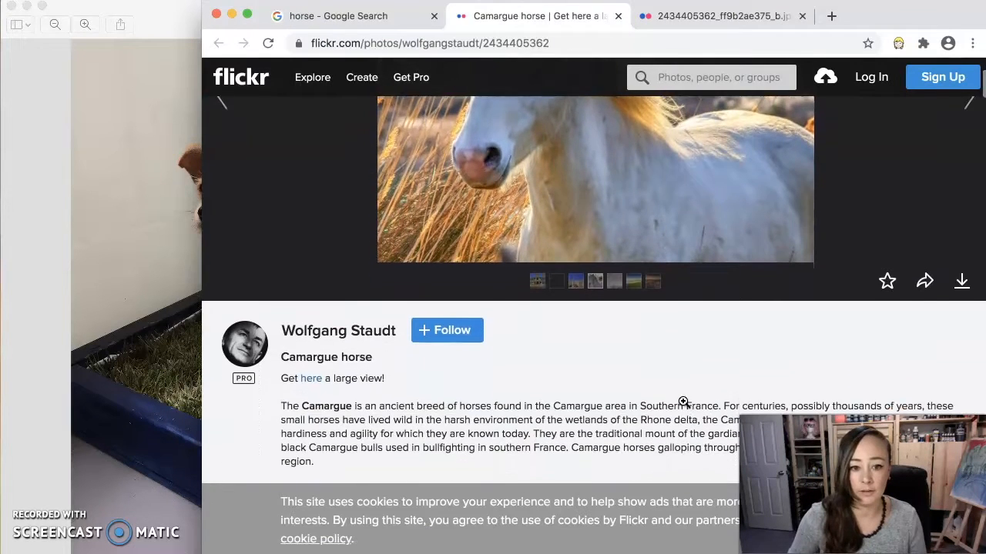
pyautogui.scroll(-5, 683, 402)
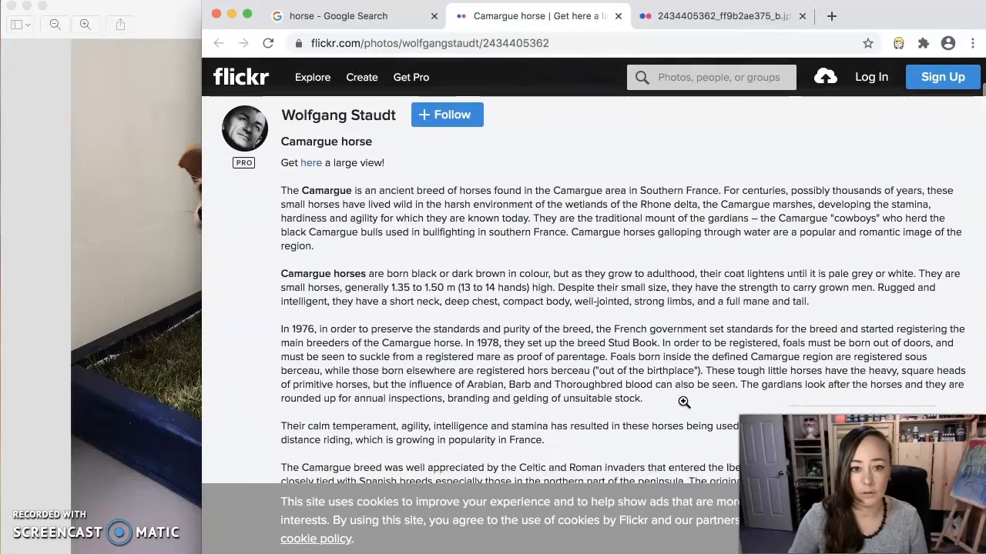
pyautogui.scroll(-5, 683, 402)
pyautogui.scroll(4, 683, 402)
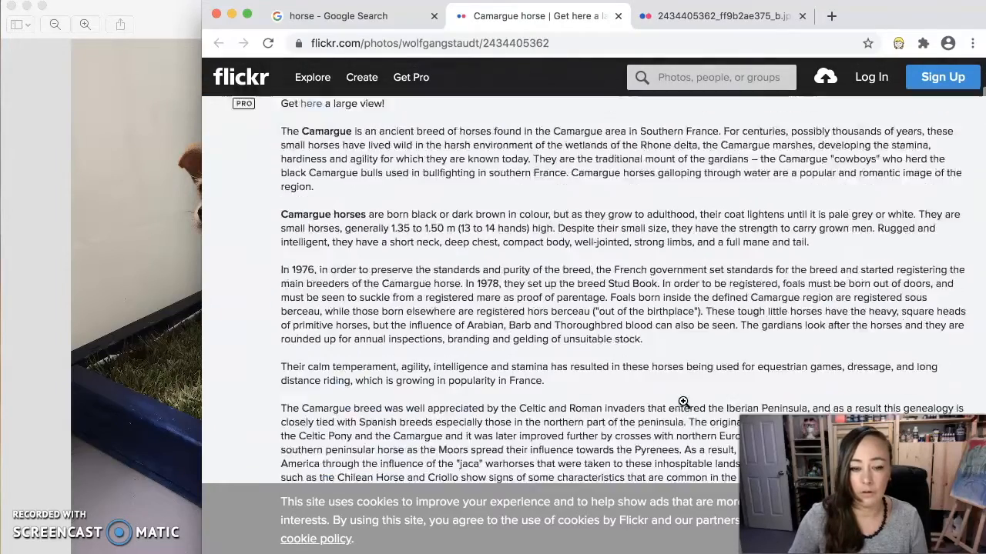
pyautogui.scroll(2, 683, 402)
# Open the photo's large view, highlight the Large 1024 size entry, and return to the Flickr photo page.
pyautogui.click(310, 232)
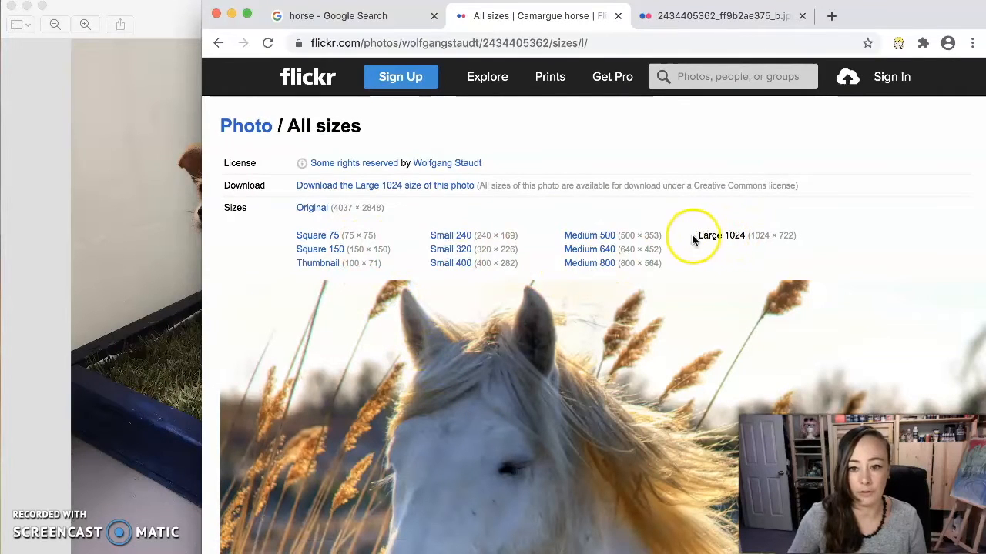
pyautogui.moveTo(699, 236); pyautogui.dragTo(802, 241)
pyautogui.click(219, 44)
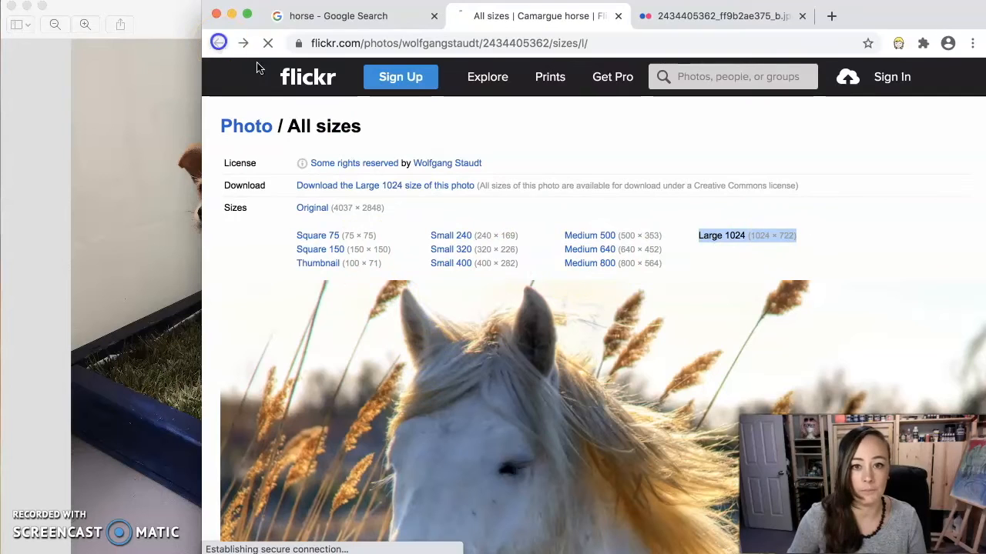
# Look through the Camargue horse photo's Flickr description and comments, ending at the photographer credit below the image.
pyautogui.scroll(-3, 440, 470)
pyautogui.scroll(-1, 442, 468)
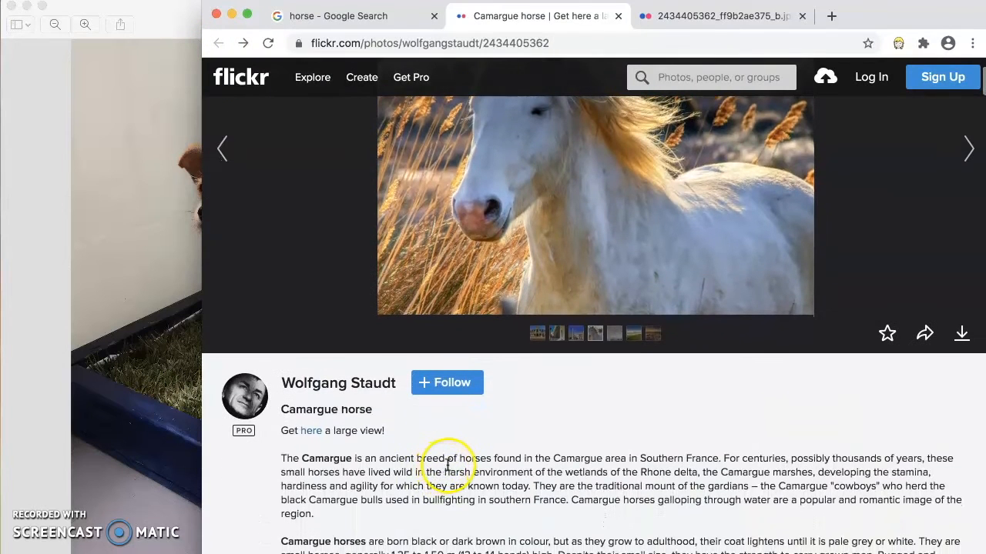
pyautogui.scroll(-3, 447, 465)
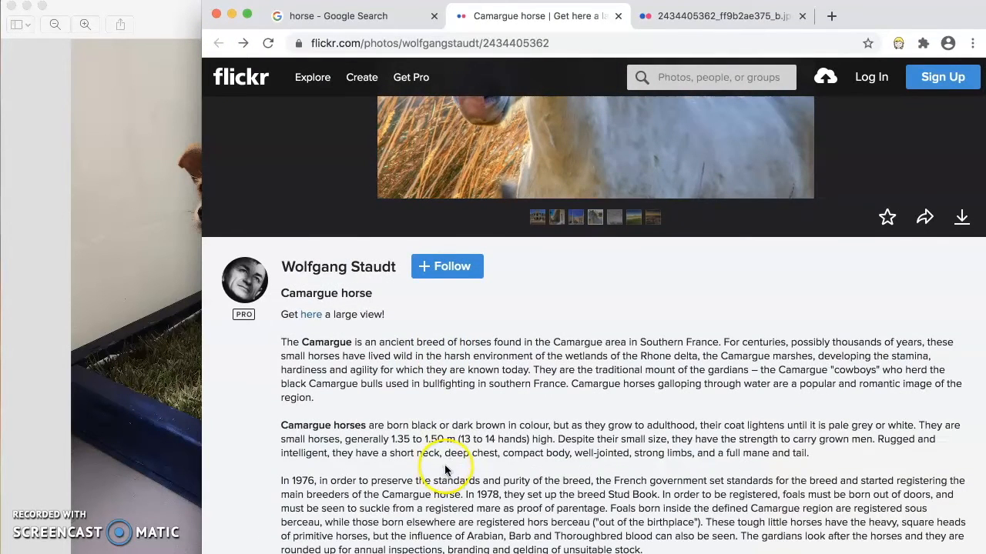
pyautogui.scroll(-10, 505, 419)
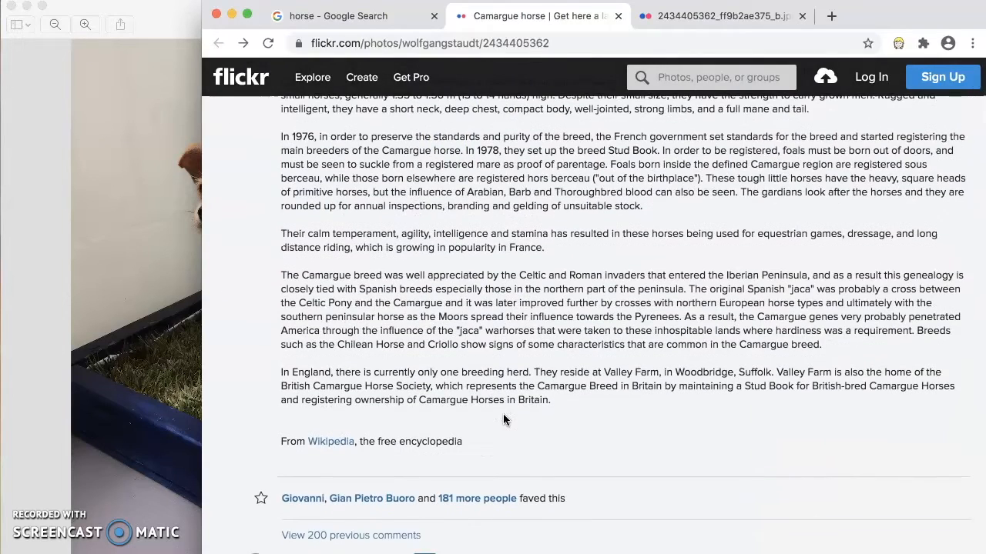
pyautogui.scroll(-2, 503, 420)
pyautogui.scroll(-4, 503, 420)
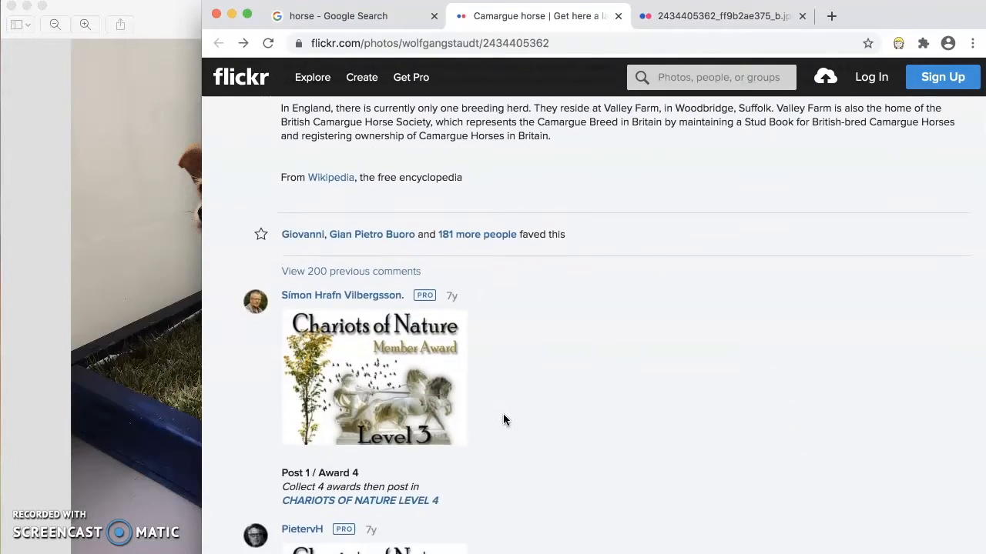
pyautogui.scroll(-20, 503, 420)
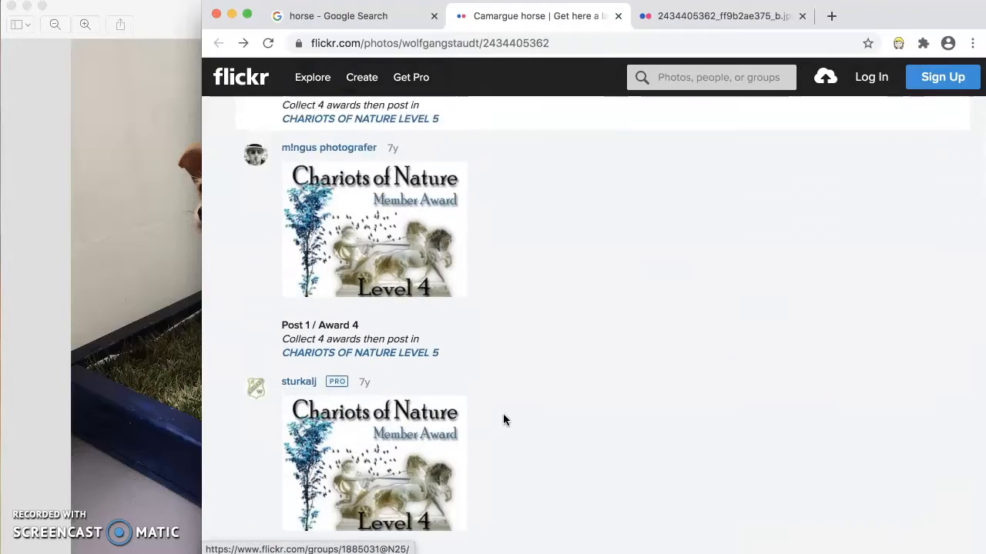
pyautogui.scroll(-5, 503, 415)
pyautogui.scroll(20, 503, 415)
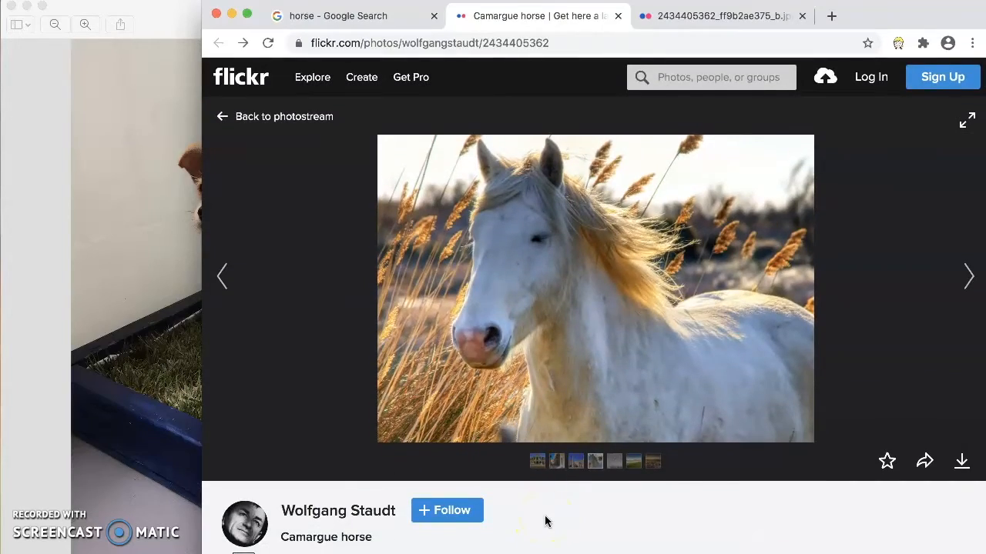
pyautogui.scroll(-4, 544, 522)
pyautogui.click(282, 361)
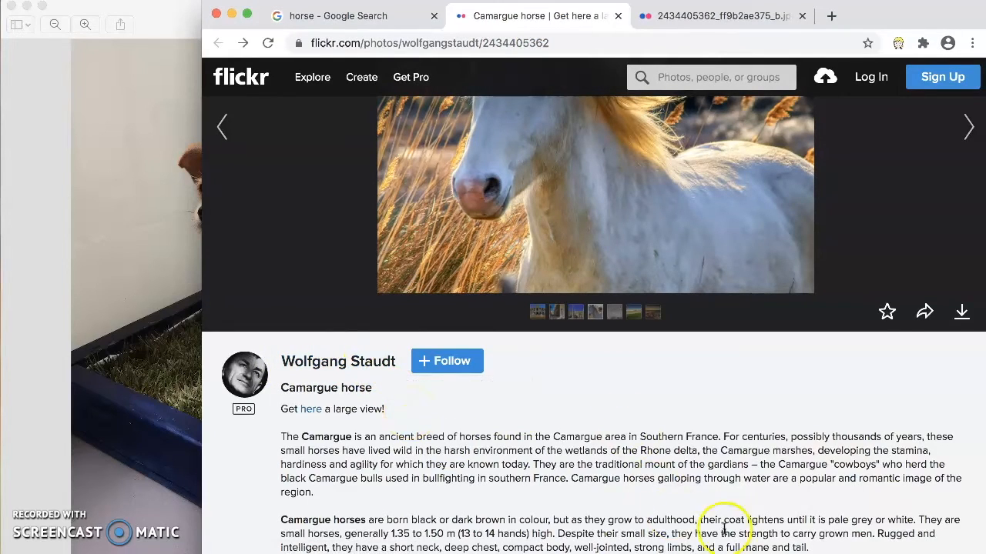
# Clear the browser, dog photo and file info windows off the desktop and place the dog photo file beside the horse image file.
pyautogui.click(231, 14)
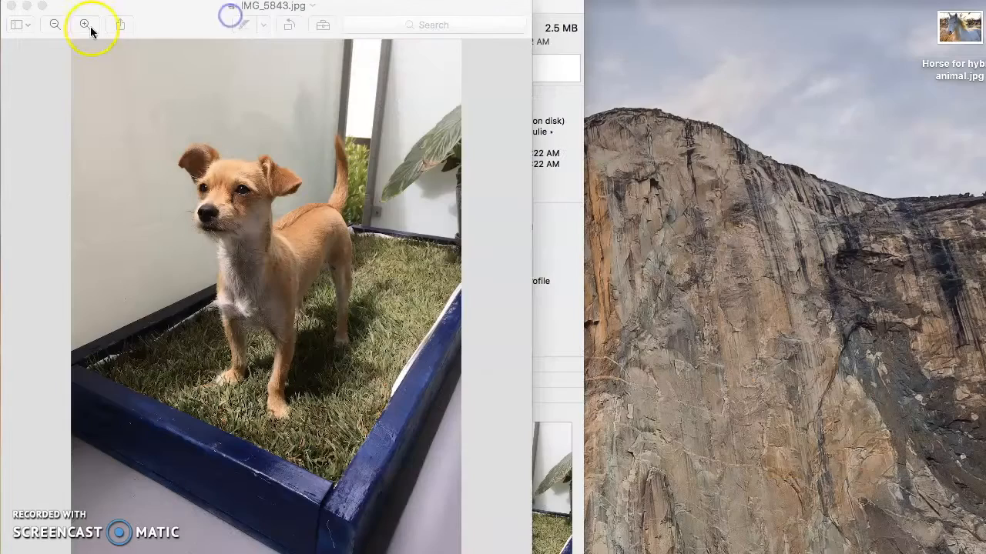
pyautogui.click(26, 8)
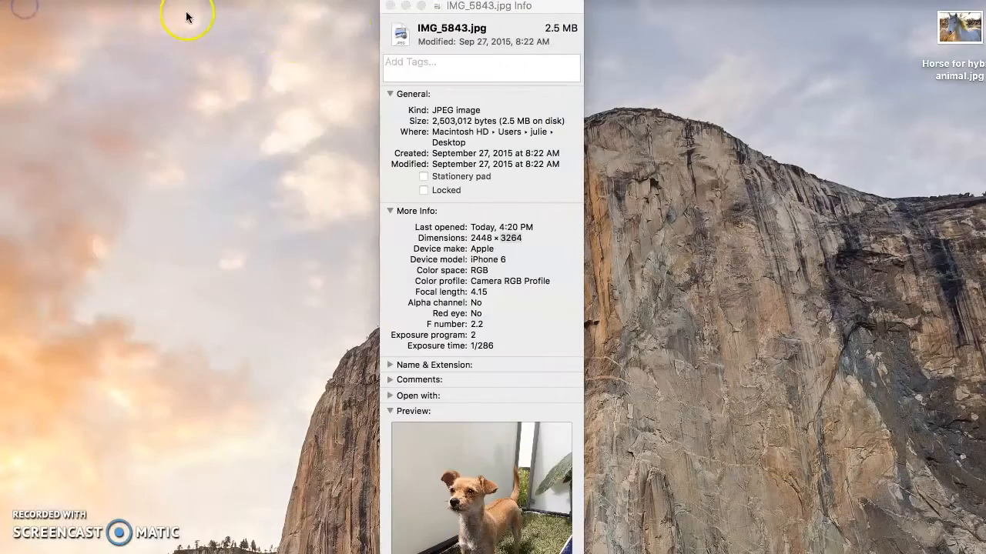
pyautogui.click(391, 7)
pyautogui.moveTo(932, 48); pyautogui.dragTo(838, 46)
pyautogui.moveTo(423, 257); pyautogui.dragTo(786, 66)
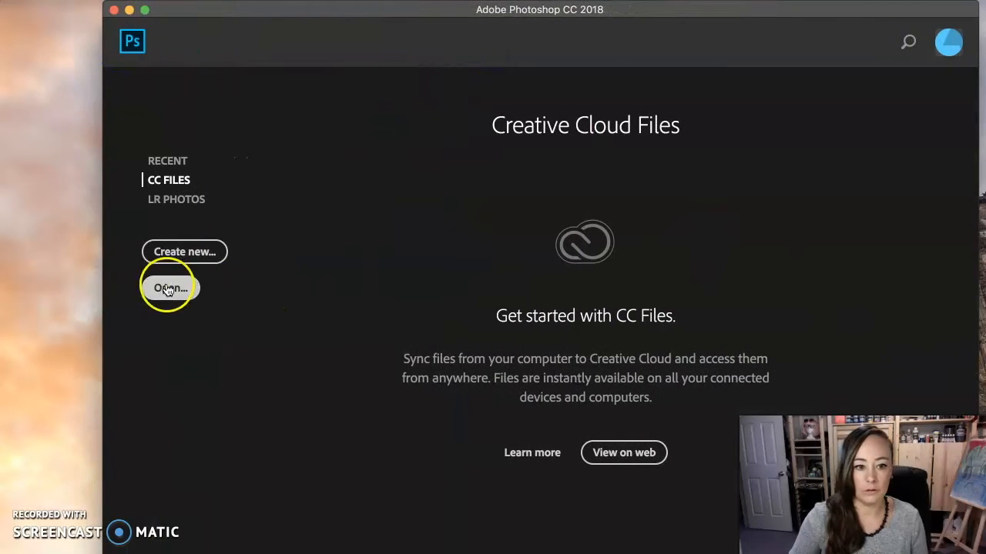
# Switch to Photoshop and open the dog photo IMG_5843.jpg from the desktop, keeping both desktop image files reachable beside the window.
pyautogui.moveTo(667, 10); pyautogui.dragTo(378, 8)
pyautogui.moveTo(837, 43)
pyautogui.mouseDown()
pyautogui.moveTo(763, 54)
pyautogui.moveTo(849, 33)
pyautogui.mouseUp()
pyautogui.click(787, 51)
pyautogui.moveTo(787, 51); pyautogui.dragTo(534, 285)
pyautogui.moveTo(693, 7); pyautogui.dragTo(349, 7)
pyautogui.rightClick(790, 54)
pyautogui.click(790, 56)
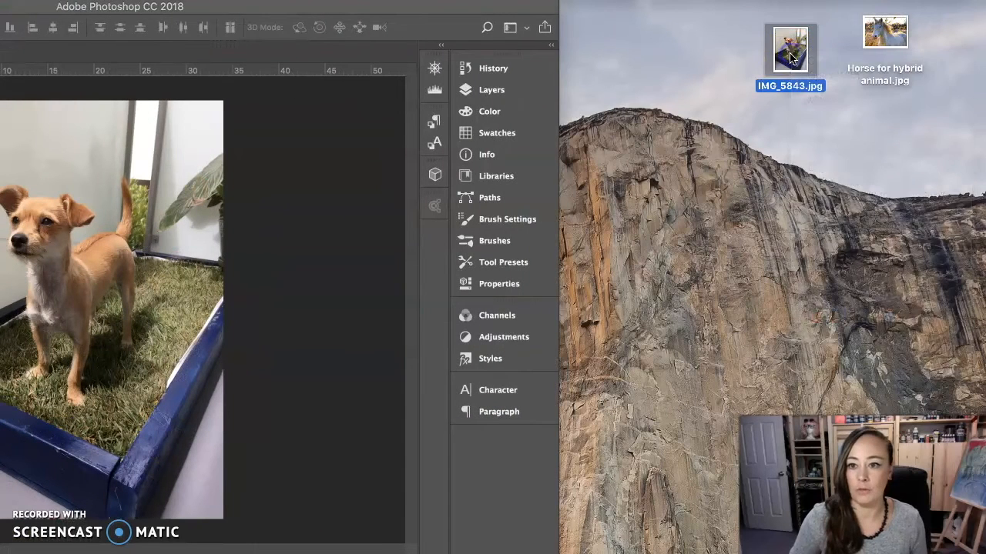
pyautogui.rightClick(790, 57)
pyautogui.moveTo(806, 80)
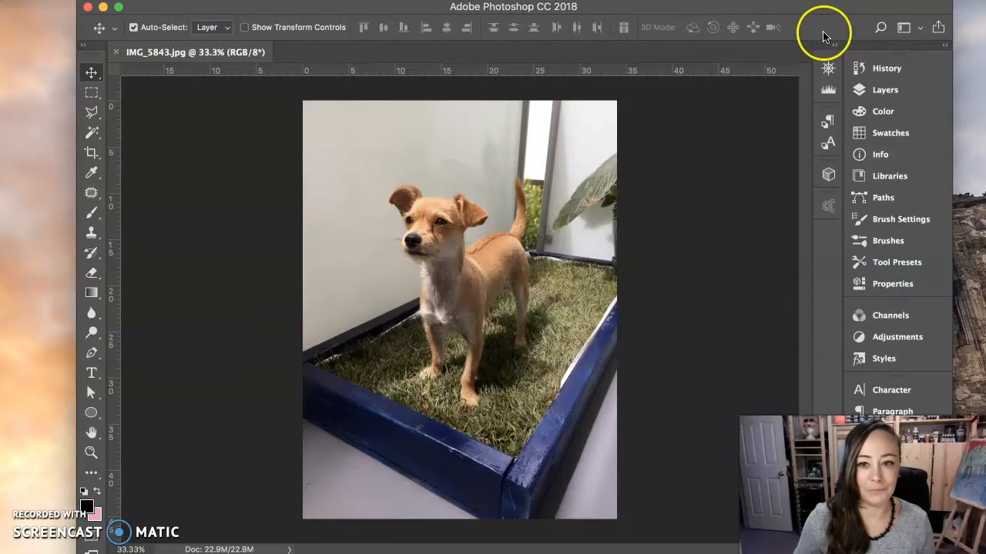
# Place Horse for hybrid animal.jpg into the dog document at 100% scale, over the dog's head and back at about X 1099 px, Y 958 px.
pyautogui.moveTo(752, 8); pyautogui.dragTo(570, 8)
pyautogui.moveTo(885, 33); pyautogui.dragTo(257, 269)
pyautogui.moveTo(464, 7); pyautogui.dragTo(674, 7)
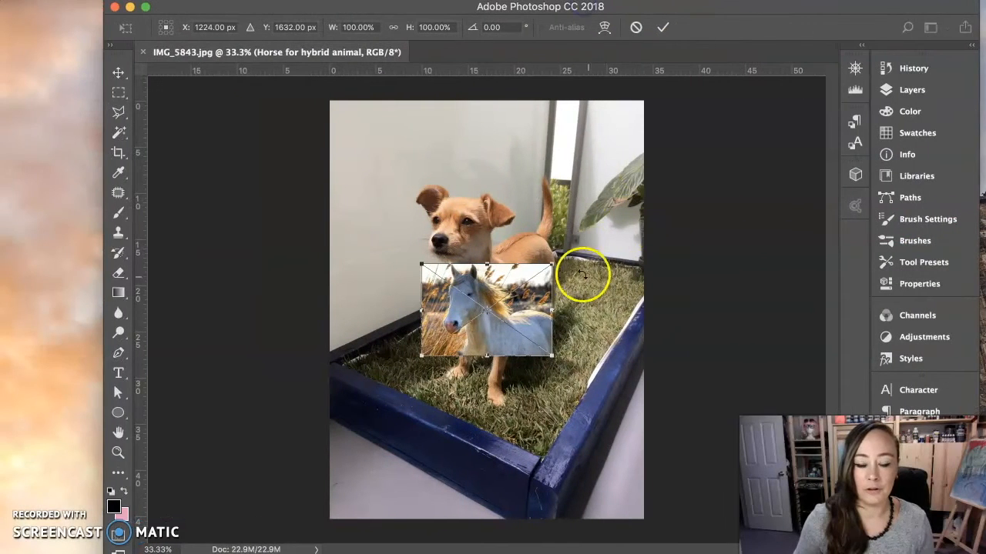
pyautogui.moveTo(503, 346); pyautogui.dragTo(529, 399)
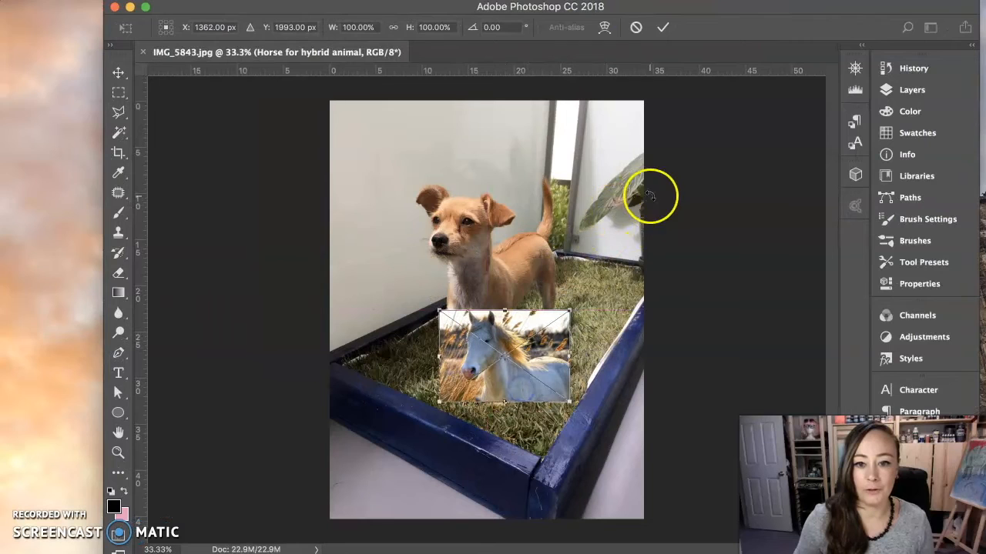
pyautogui.moveTo(546, 352); pyautogui.dragTo(514, 227)
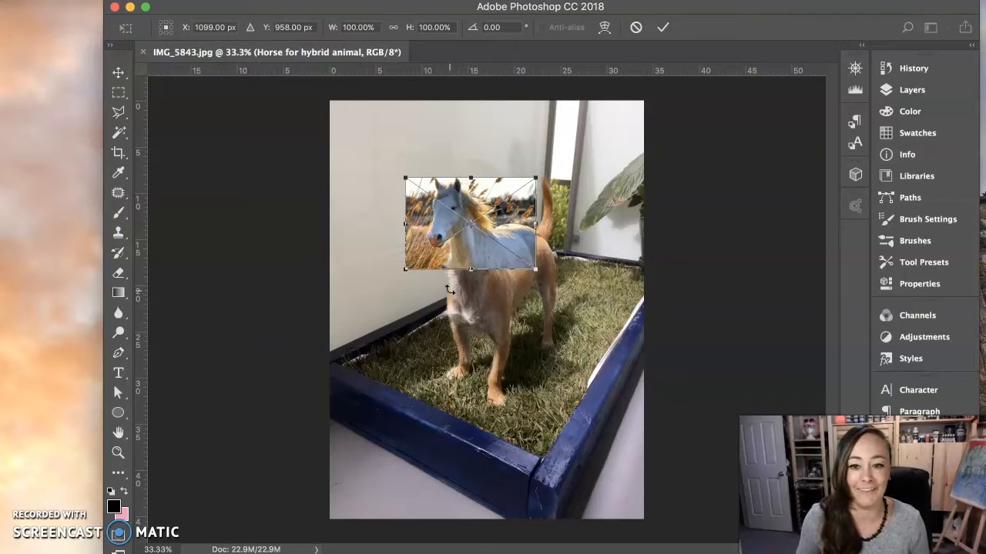
pyautogui.press('Return')
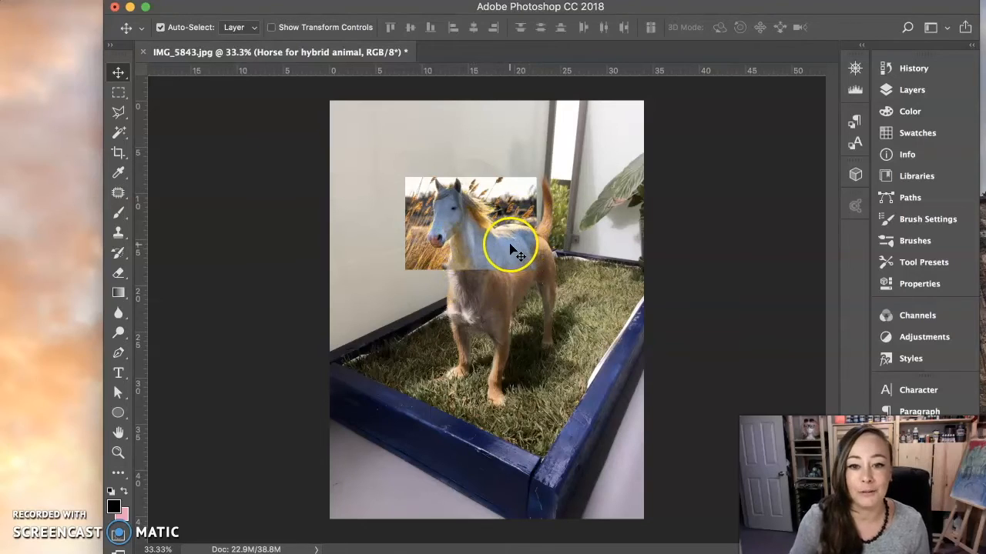
# Nudge the horse layer slightly down and to the right to line up its neck and back with the dog's body.
pyautogui.press('super+equal')
pyautogui.press('super+equal')
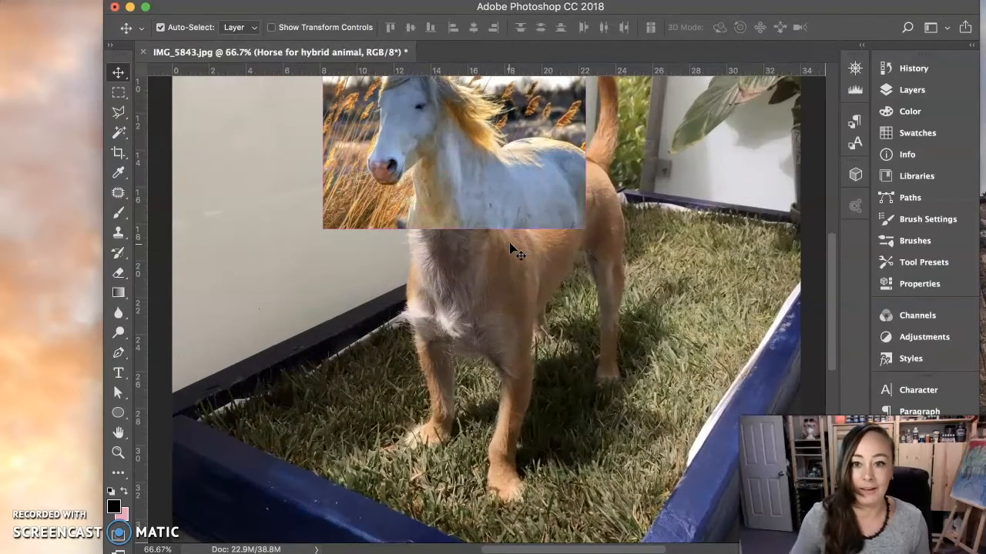
pyautogui.moveTo(537, 181); pyautogui.dragTo(535, 182)
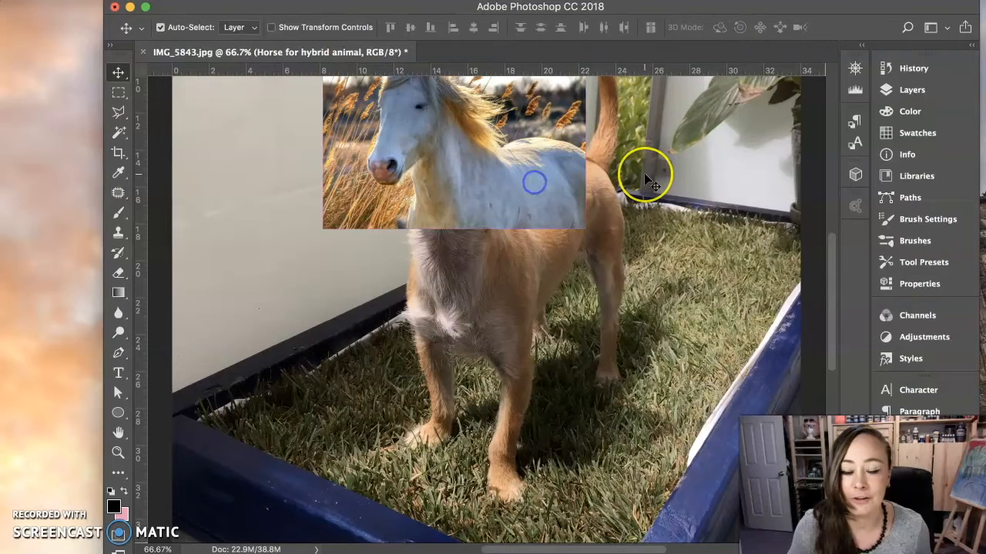
pyautogui.press('Down')
pyautogui.press('Down')
pyautogui.press('Down')
pyautogui.press('Down')
pyautogui.press('Down')
pyautogui.press('Down')
pyautogui.press('Down')
pyautogui.press('Down')
pyautogui.press('Down')
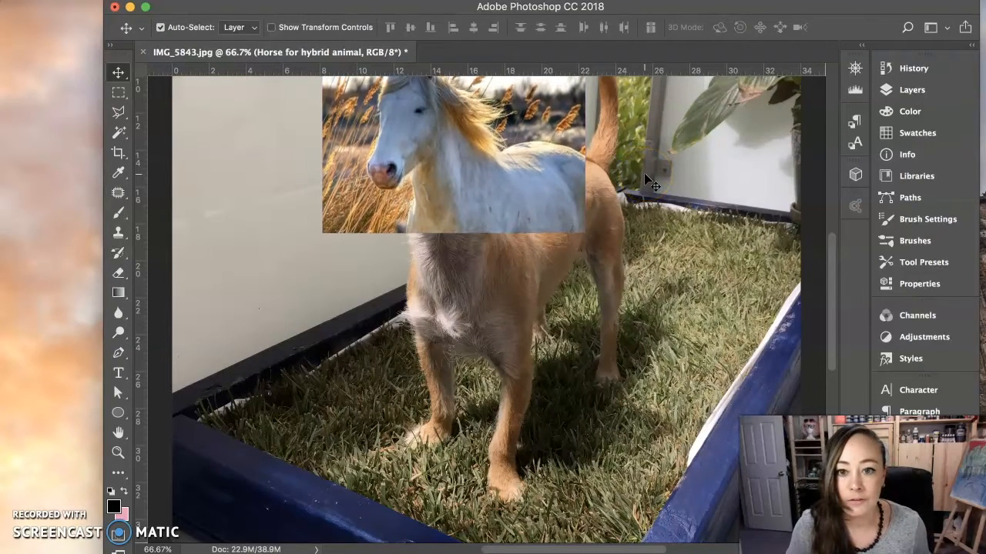
pyautogui.press('Right')
pyautogui.press('Right')
pyautogui.press('Right')
pyautogui.press('Right')
pyautogui.press('Right')
pyautogui.press('Right')
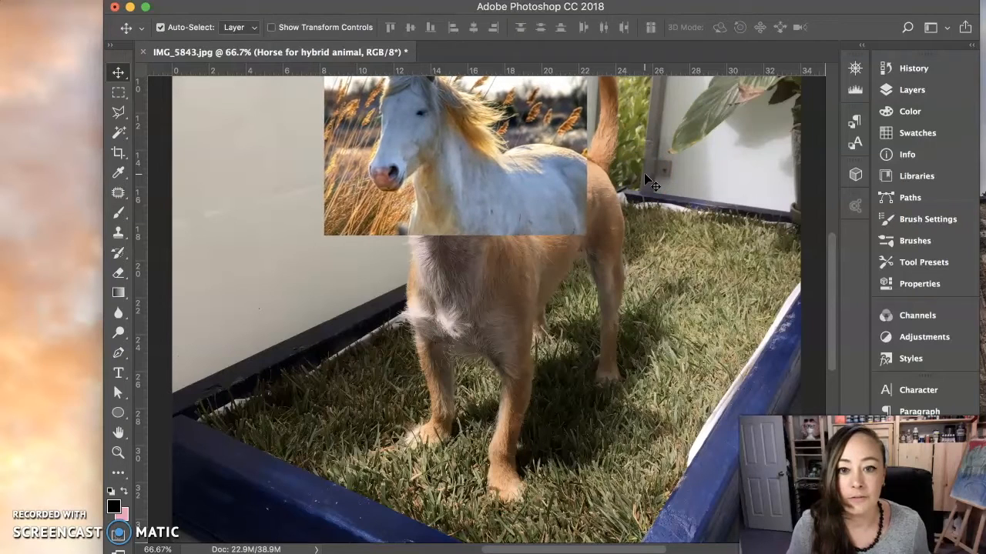
pyautogui.press('Left')
pyautogui.press('Left')
pyautogui.press('Left')
pyautogui.press('Left')
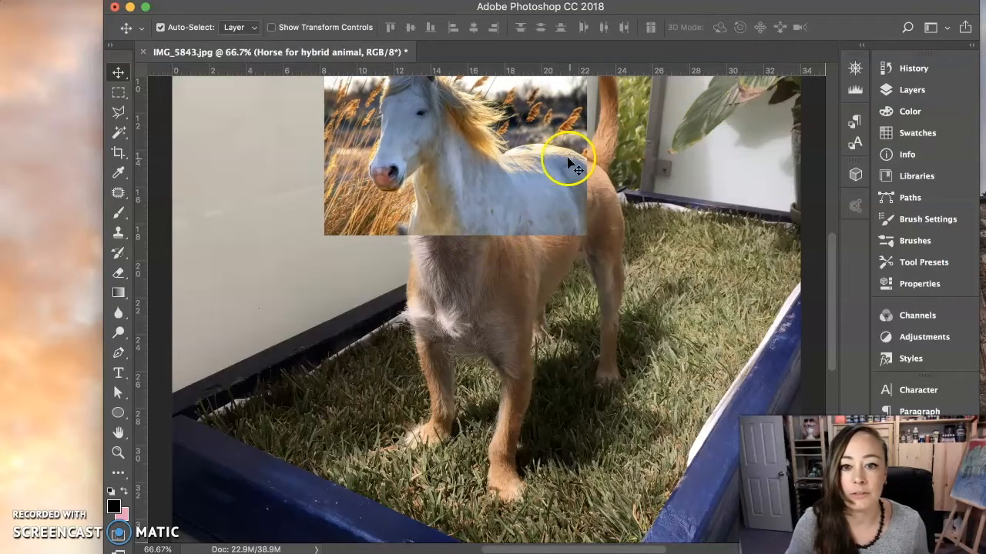
pyautogui.scroll(10, 566, 286)
pyautogui.scroll(-5, 570, 289)
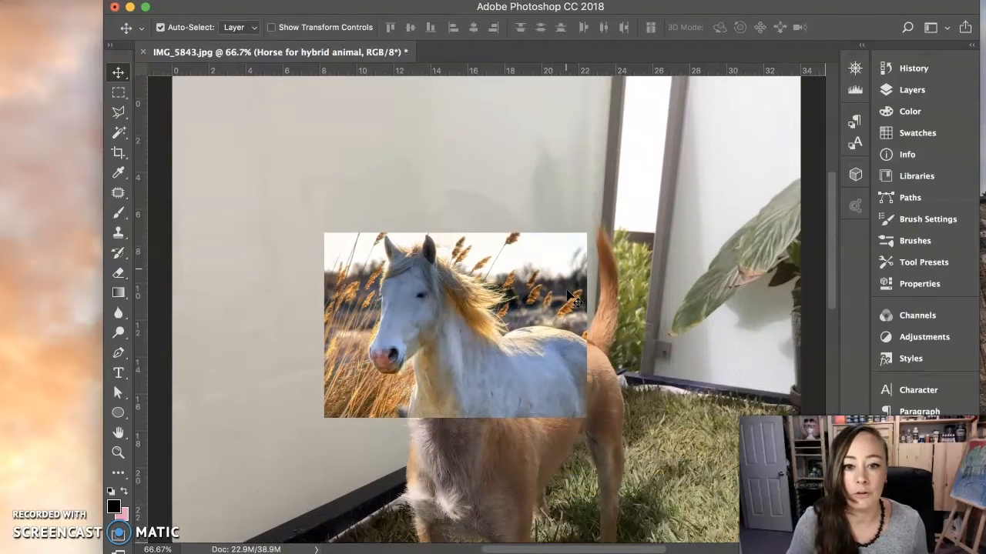
pyautogui.scroll(-3, 574, 304)
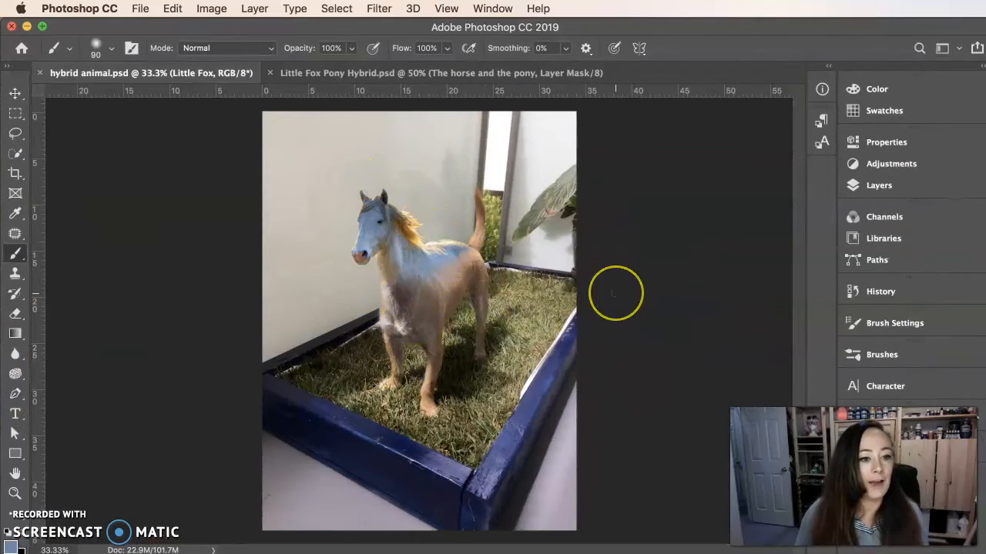
# Examine the blended horse and dog in hybrid animal.psd up close, from the head and mane to the legs and tail.
pyautogui.press('super+equal')
pyautogui.press('super+equal')
pyautogui.press('super+equal')
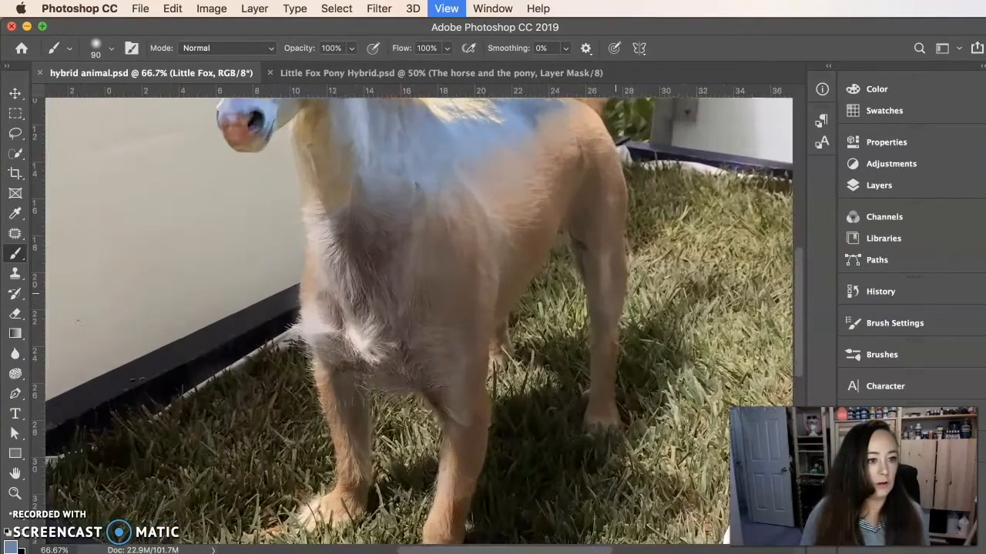
pyautogui.scroll(10, 616, 293)
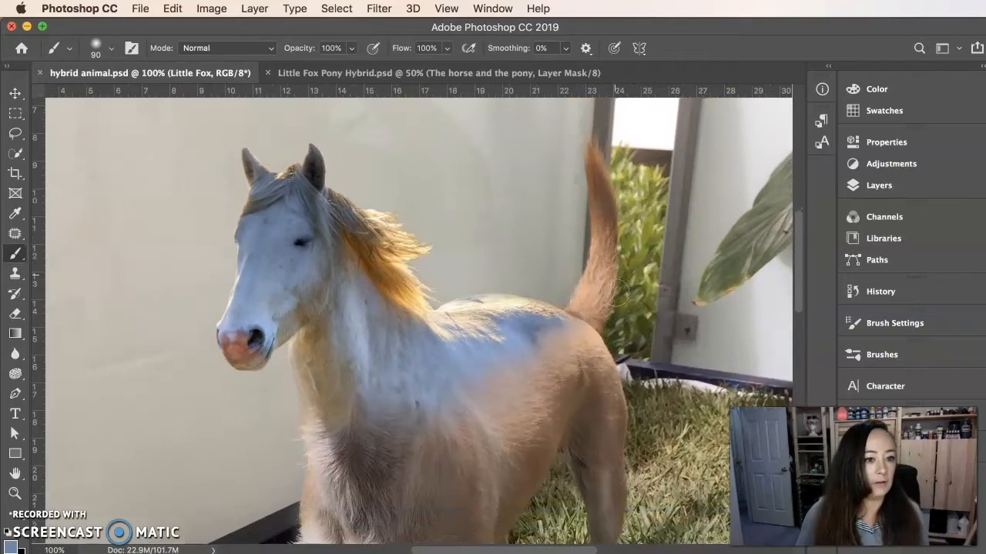
pyautogui.scroll(-5, 616, 293)
pyautogui.scroll(4, 617, 293)
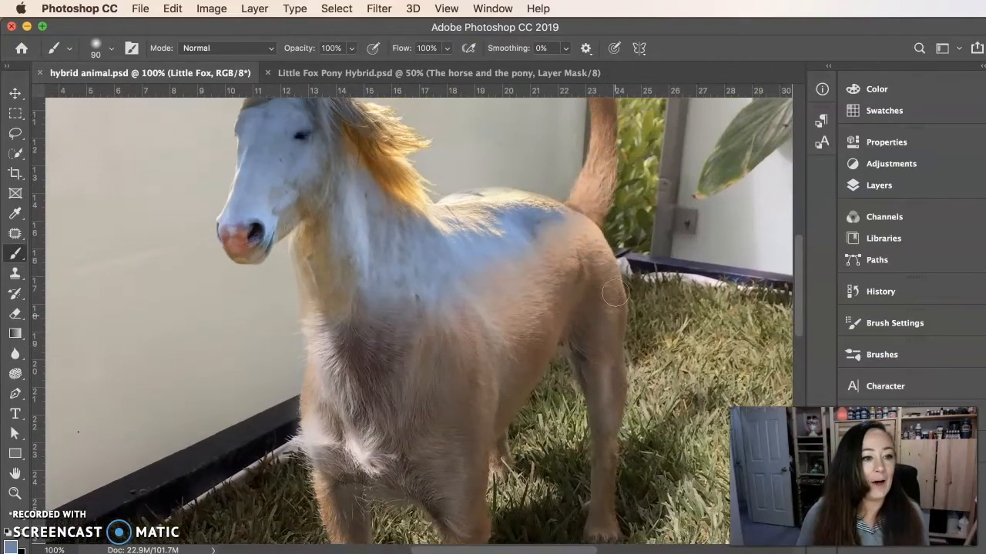
pyautogui.press('super+minus')
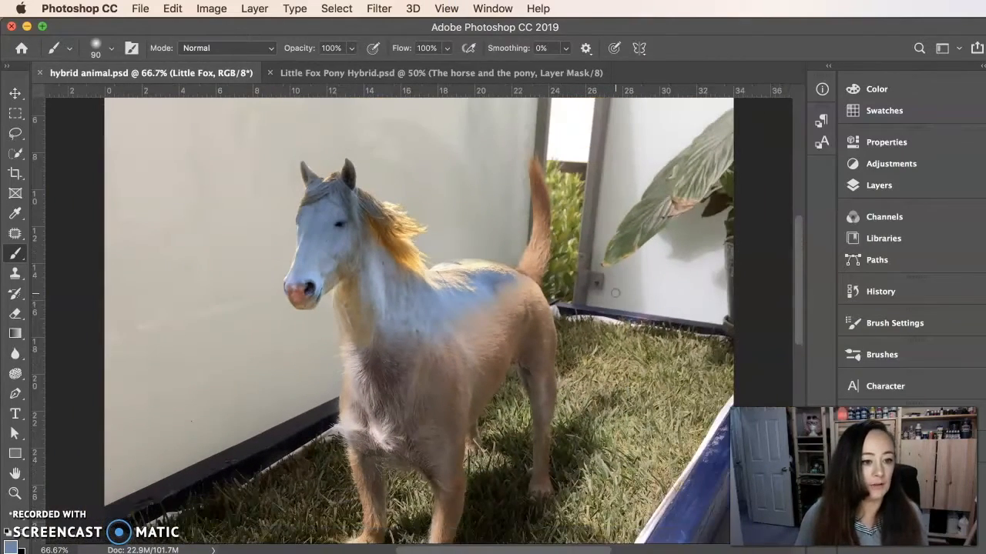
pyautogui.scroll(-1, 616, 292)
pyautogui.scroll(-2, 615, 292)
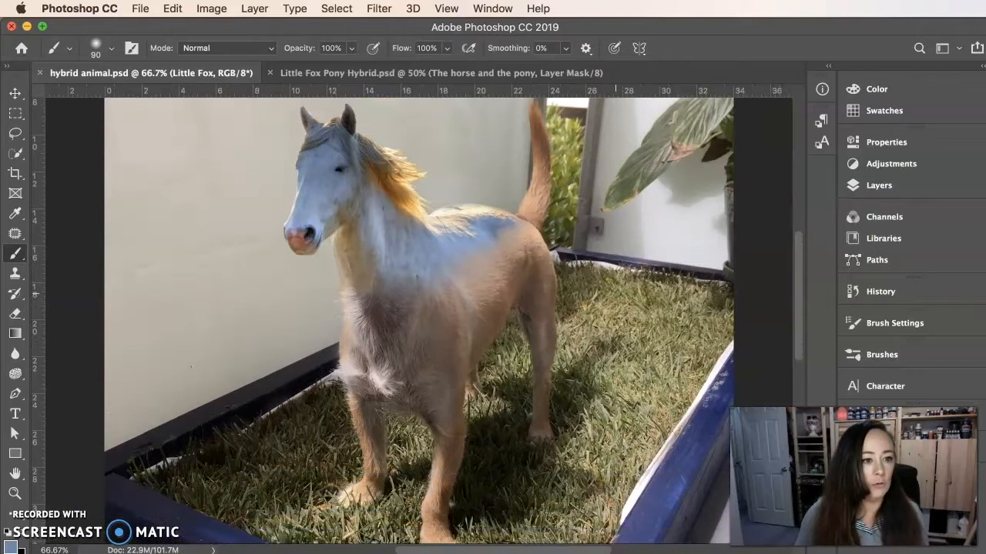
pyautogui.scroll(1, 615, 292)
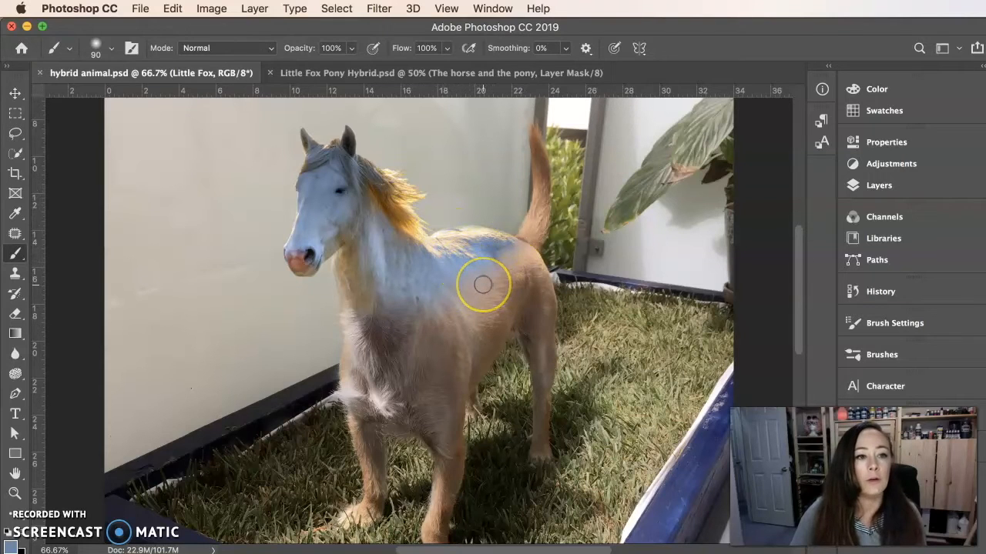
# Switch to Chrome, close the Camargue horse preview, and look through the horse image results labeled for reuse.
pyautogui.click(26, 28)
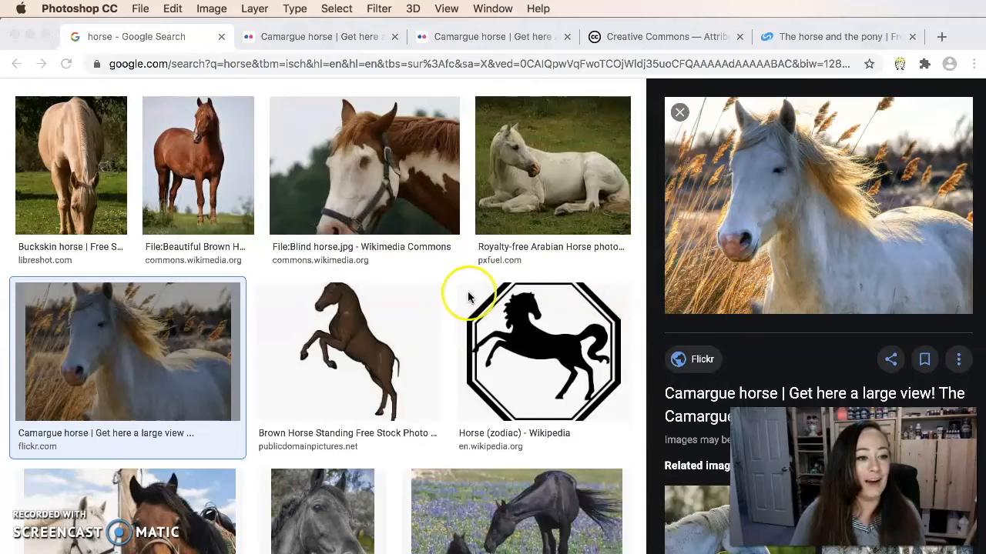
pyautogui.scroll(10, 462, 293)
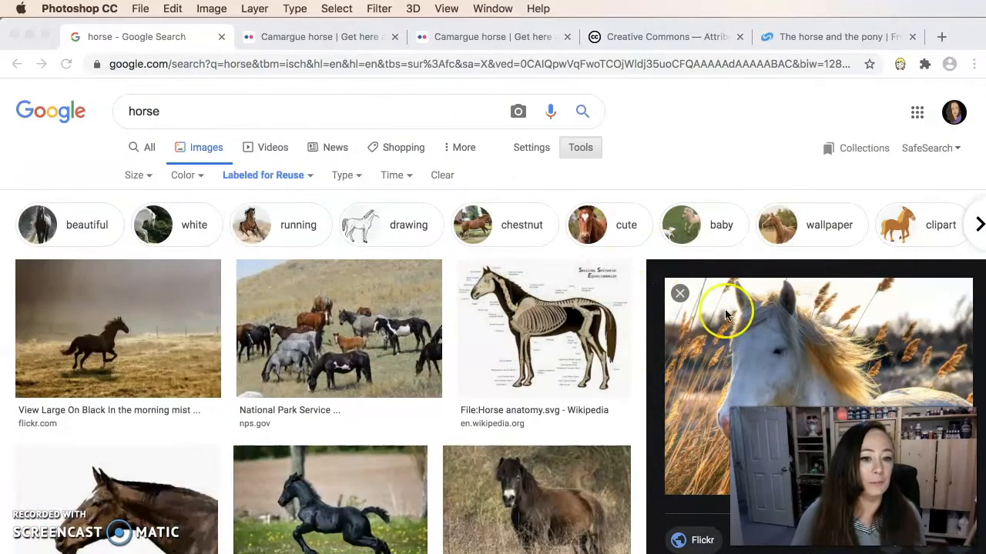
pyautogui.click(678, 294)
pyautogui.click(680, 293)
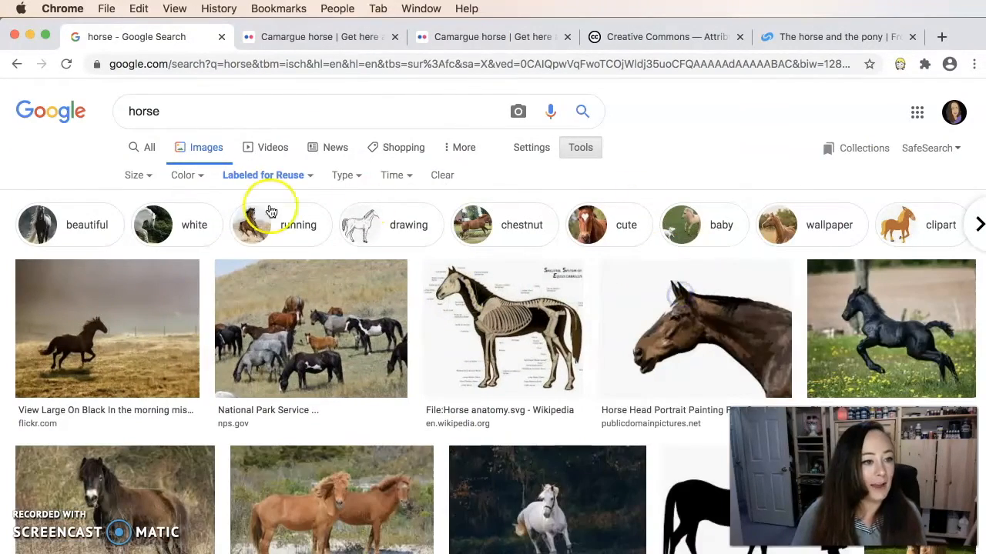
pyautogui.scroll(-10, 545, 371)
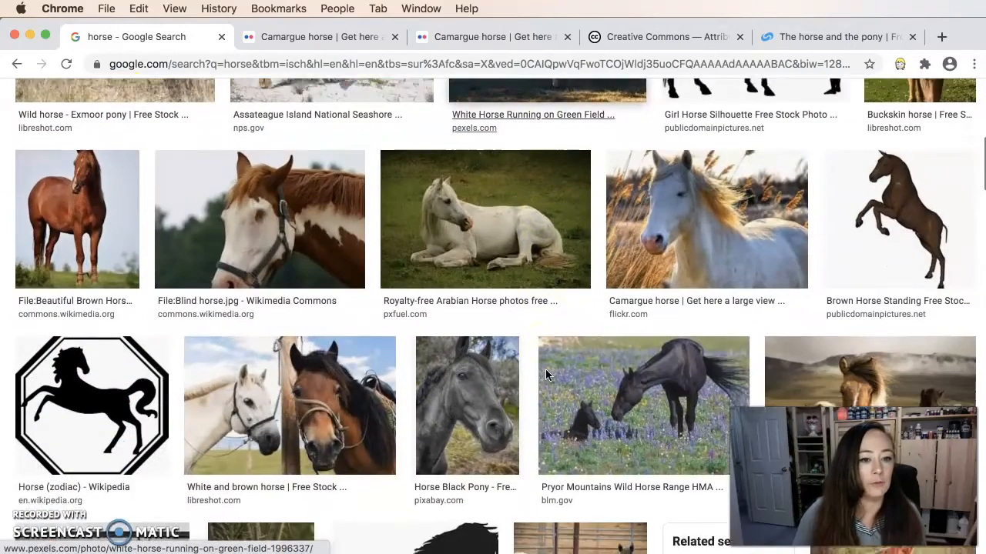
pyautogui.click(658, 203)
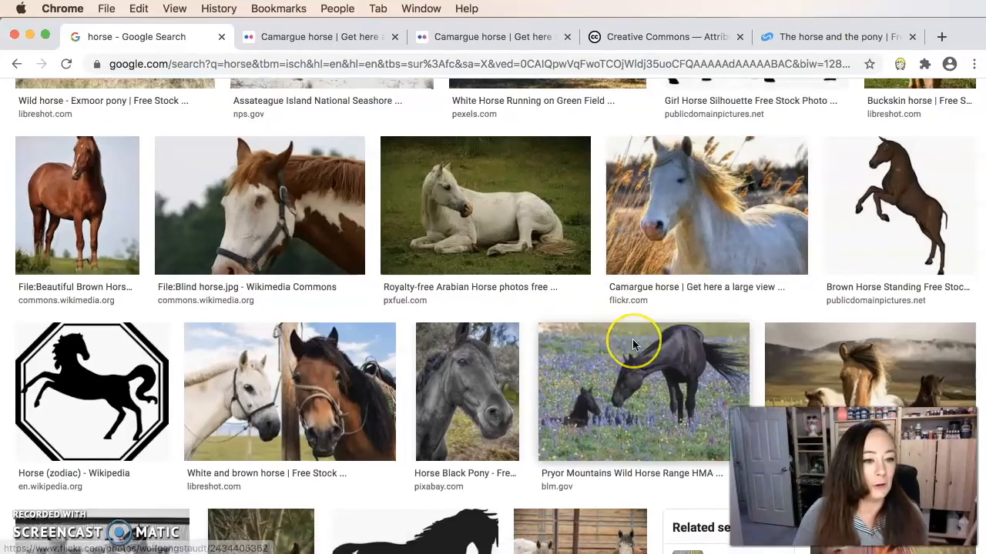
pyautogui.scroll(-5, 633, 339)
pyautogui.scroll(-10, 633, 345)
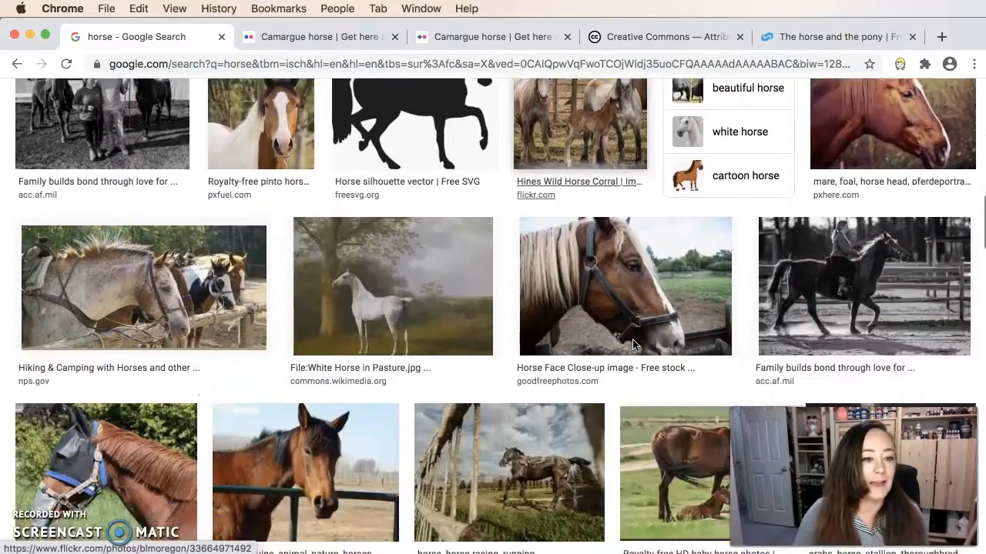
# Find the image The horse and the pony among the reusable horse results and open its LibreShot page.
pyautogui.scroll(-4, 633, 345)
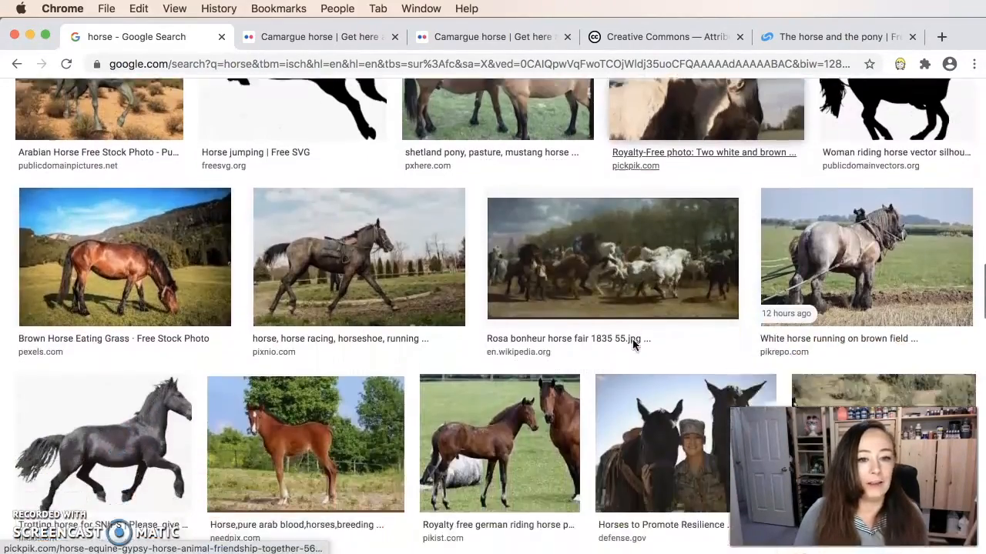
pyautogui.scroll(-3, 632, 344)
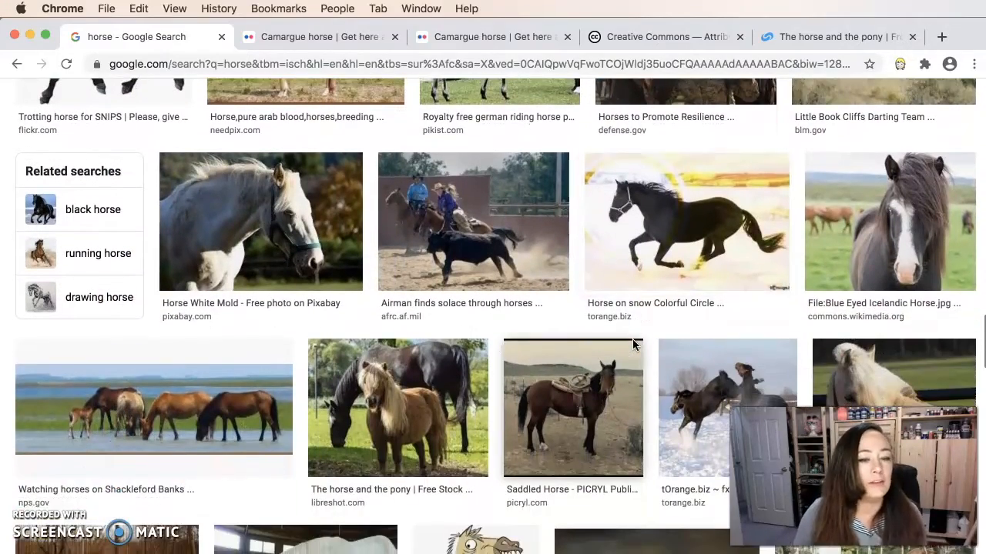
pyautogui.scroll(-2, 632, 342)
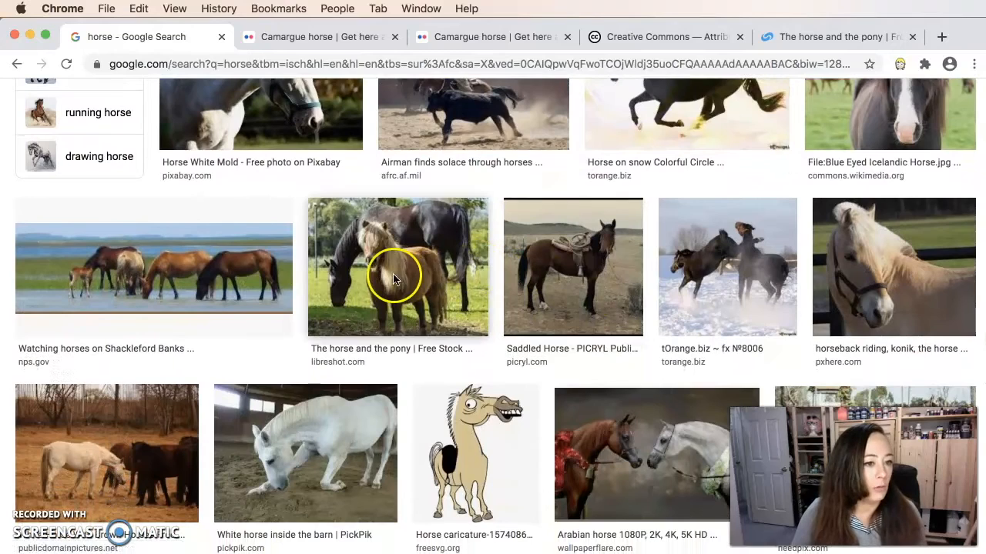
pyautogui.click(393, 278)
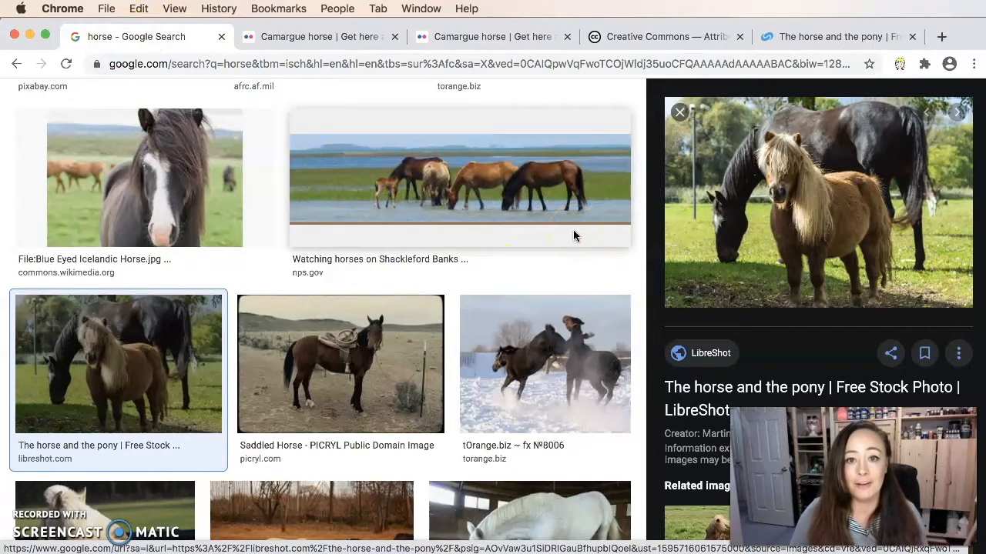
pyautogui.click(707, 387)
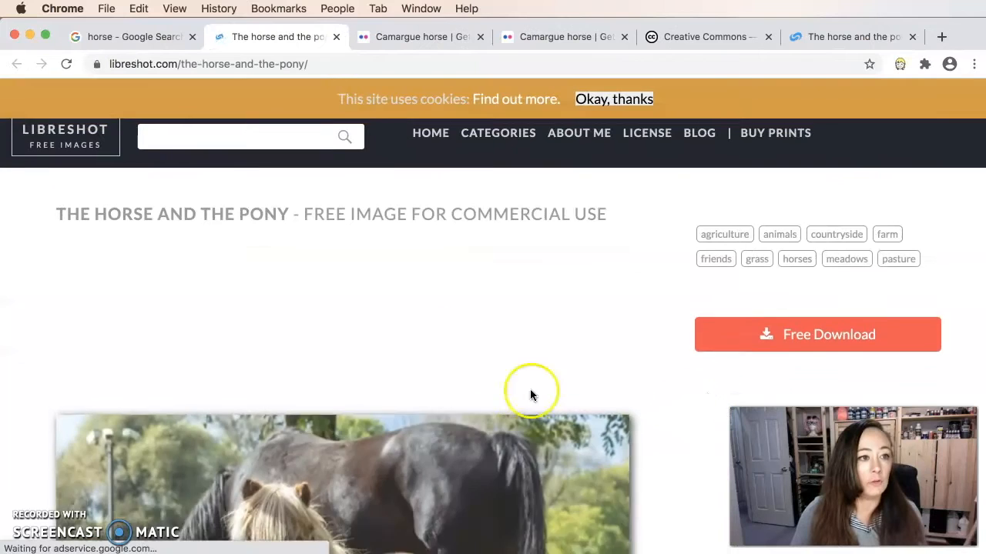
# Read the commercial-use heading, attribution terms and license details of The horse and the pony on its LibreShot page.
pyautogui.scroll(-2, 618, 343)
pyautogui.scroll(1, 619, 343)
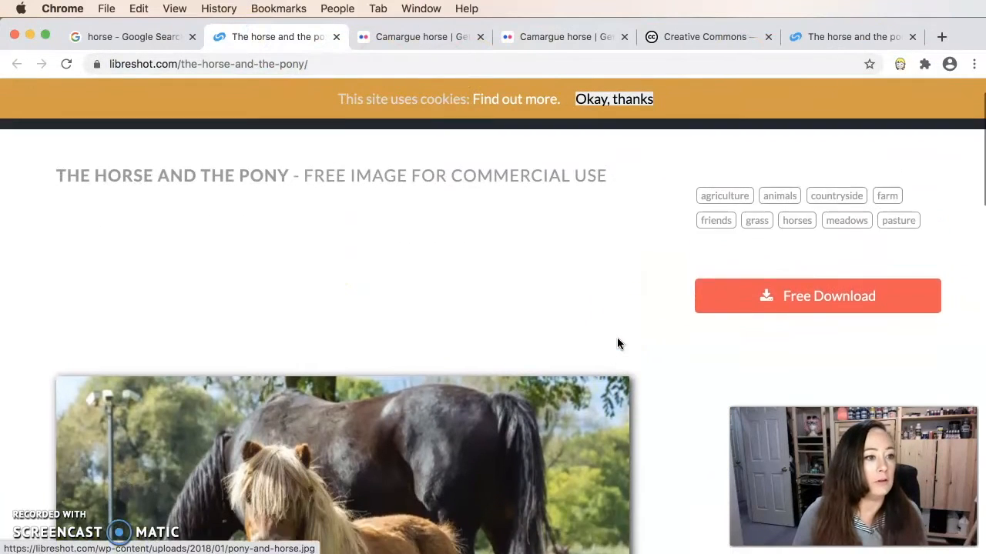
pyautogui.scroll(1, 619, 344)
pyautogui.scroll(-1, 618, 344)
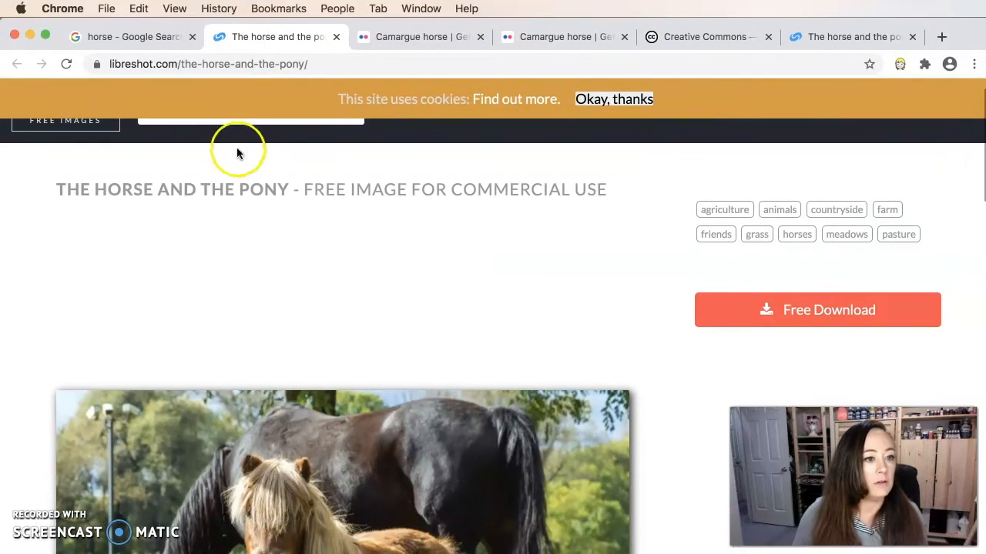
pyautogui.moveTo(303, 191); pyautogui.dragTo(604, 197)
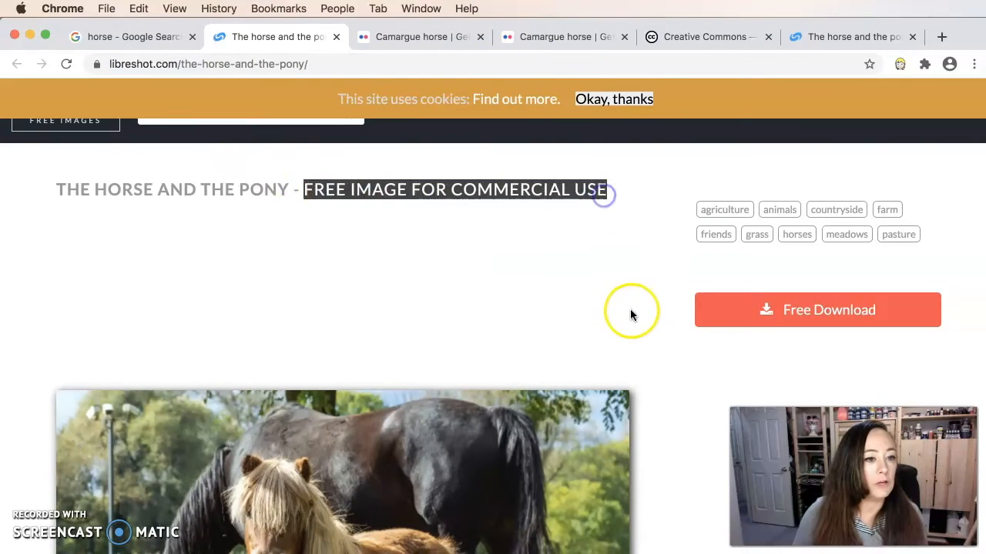
pyautogui.scroll(-10, 631, 312)
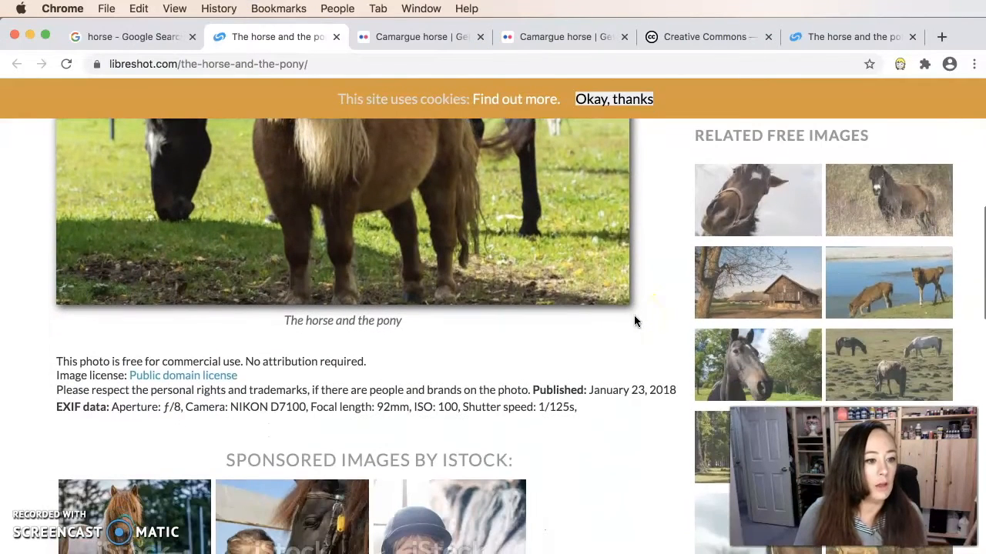
pyautogui.moveTo(58, 361); pyautogui.dragTo(229, 361)
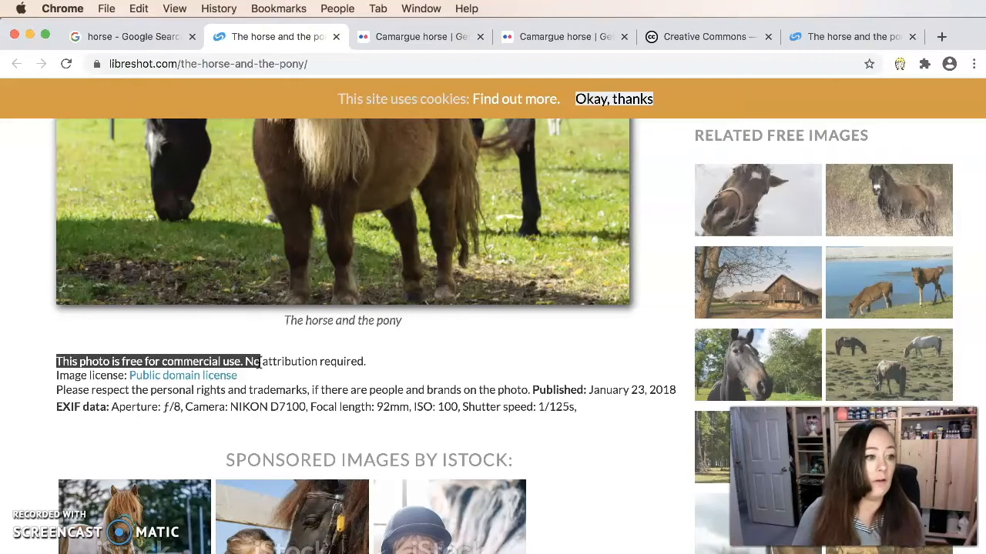
pyautogui.click(258, 365)
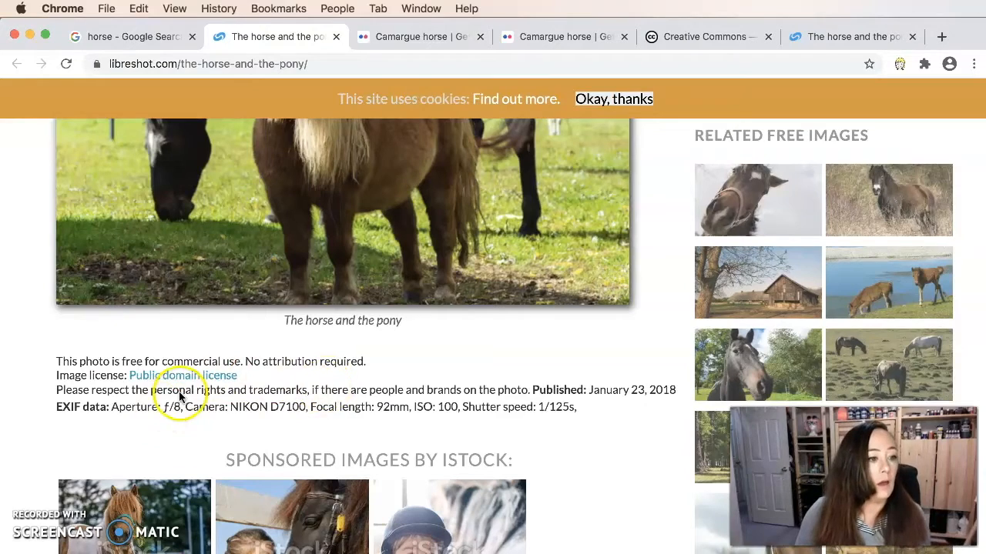
pyautogui.scroll(-1, 154, 394)
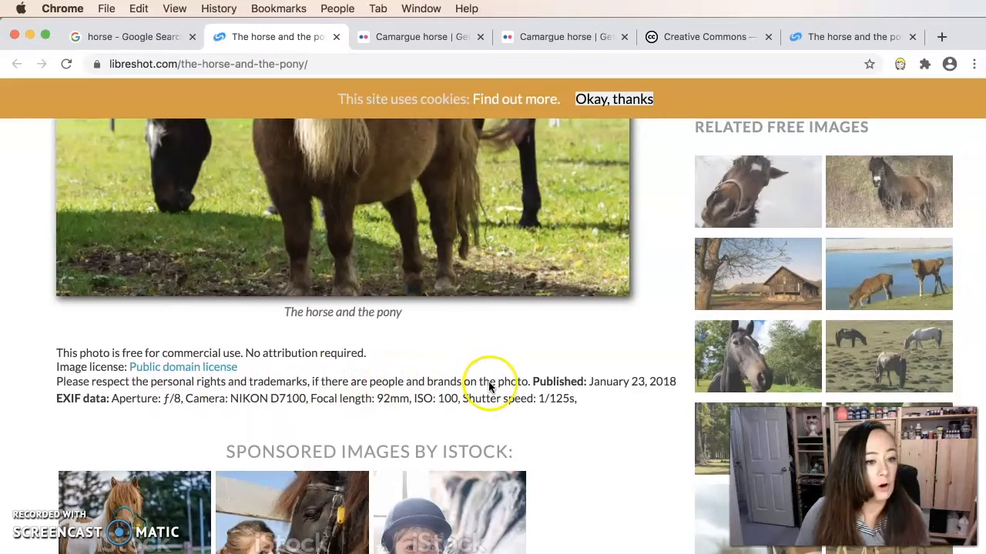
pyautogui.scroll(5, 547, 385)
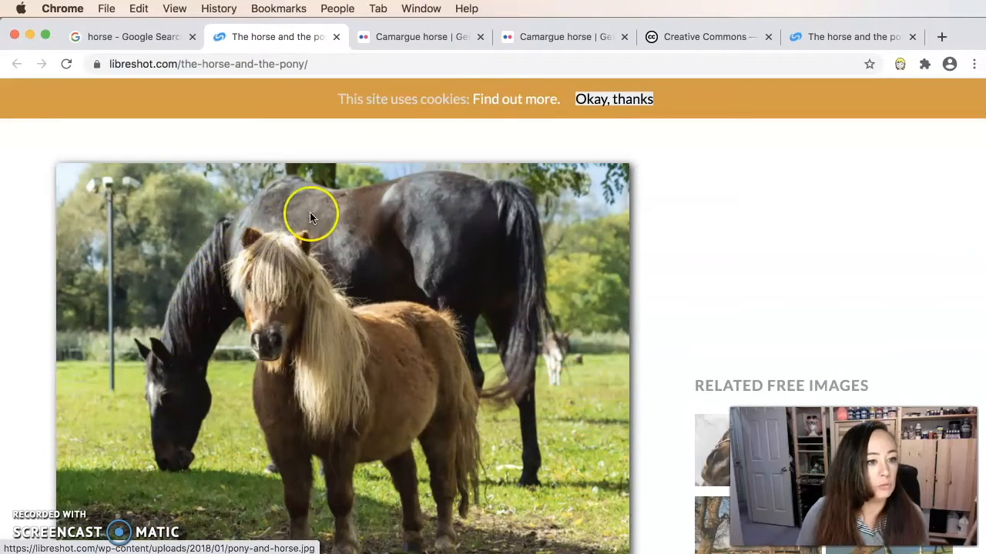
pyautogui.scroll(-1, 452, 365)
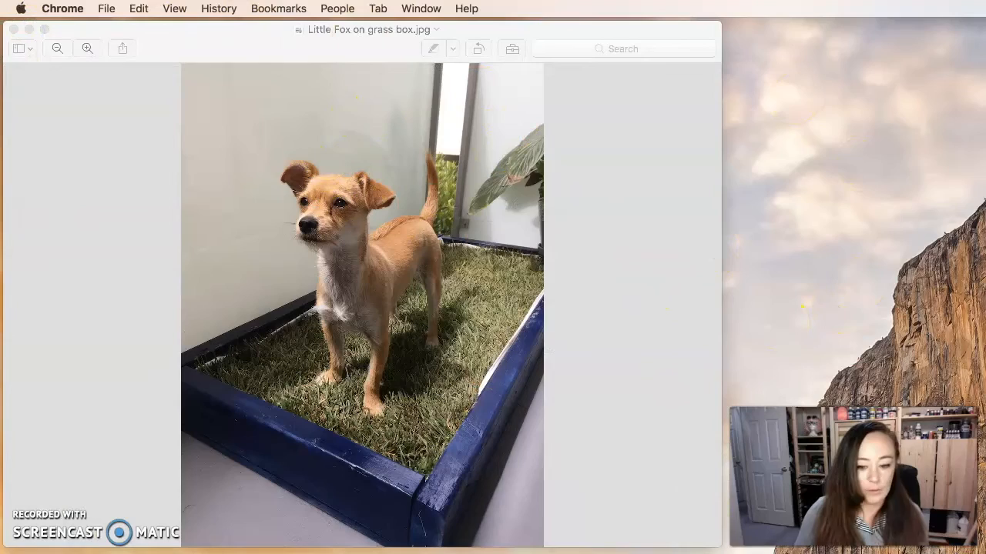
# Switch to Photoshop and examine the pony and dog composite in Little Fox Pony Hybrid.psd.
pyautogui.click(955, 552)
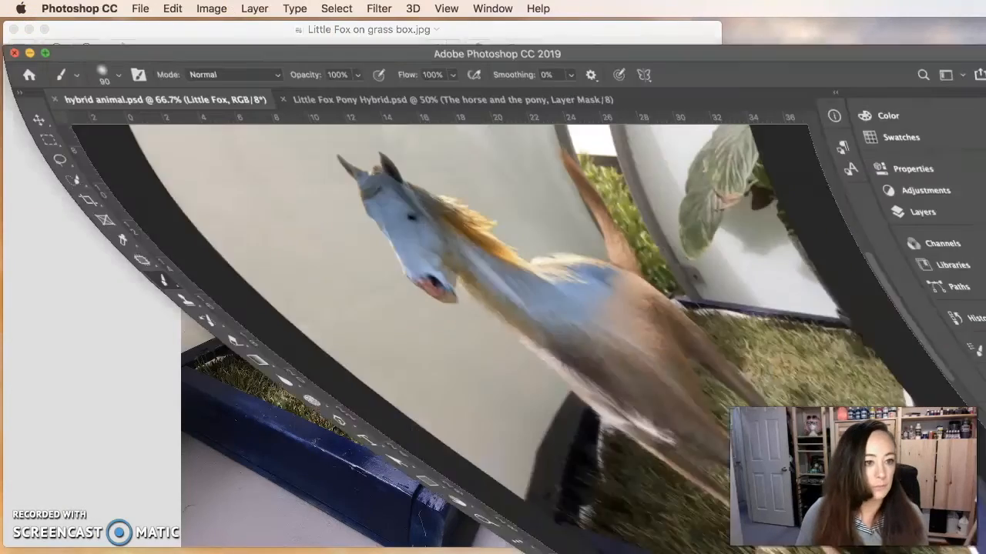
pyautogui.click(324, 73)
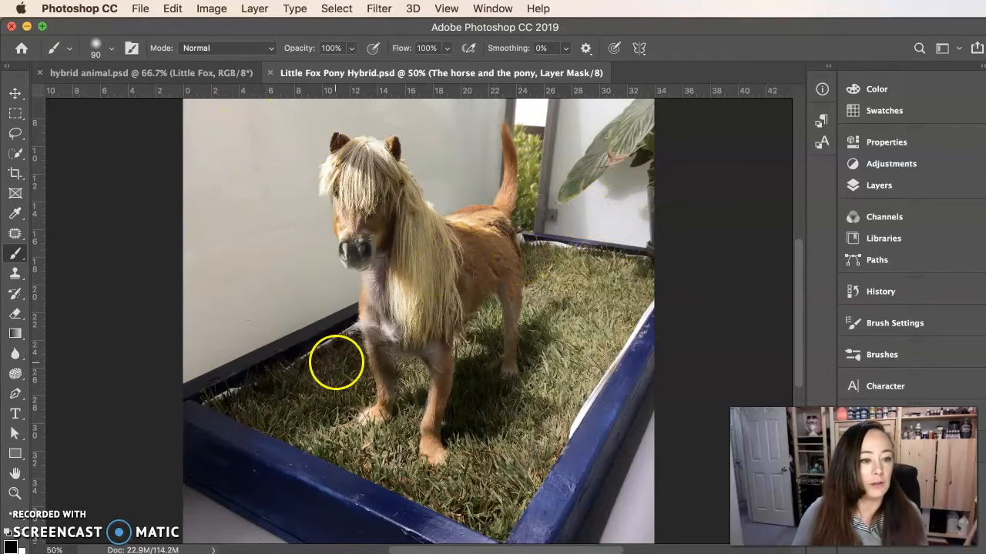
pyautogui.scroll(3, 477, 341)
pyautogui.scroll(-2, 483, 342)
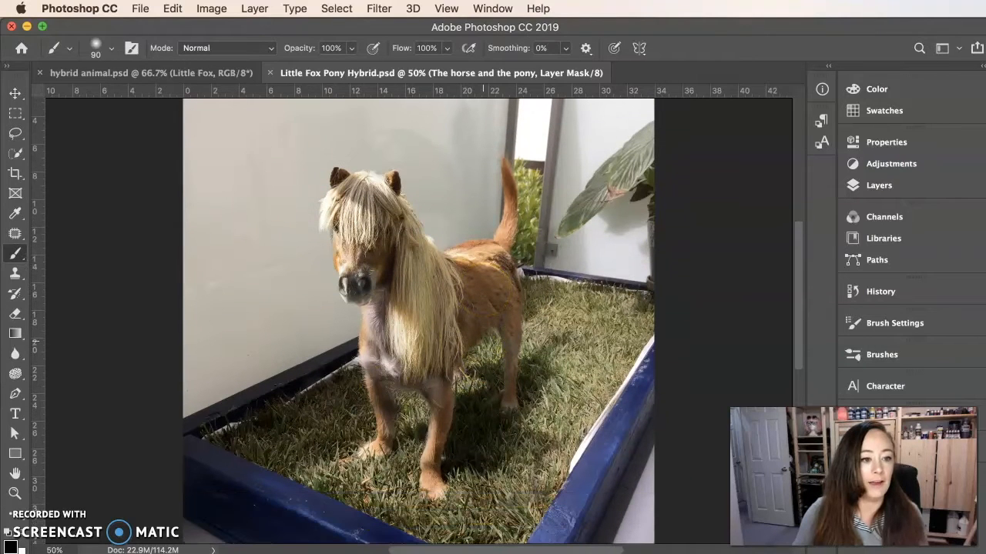
pyautogui.moveTo(447, 371)
pyautogui.mouseDown()
pyautogui.moveTo(390, 352)
pyautogui.moveTo(407, 330)
pyautogui.moveTo(396, 323)
pyautogui.moveTo(400, 351)
pyautogui.moveTo(396, 319)
pyautogui.moveTo(402, 357)
pyautogui.moveTo(393, 316)
pyautogui.moveTo(405, 365)
pyautogui.moveTo(394, 322)
pyautogui.moveTo(423, 249)
pyautogui.mouseUp()
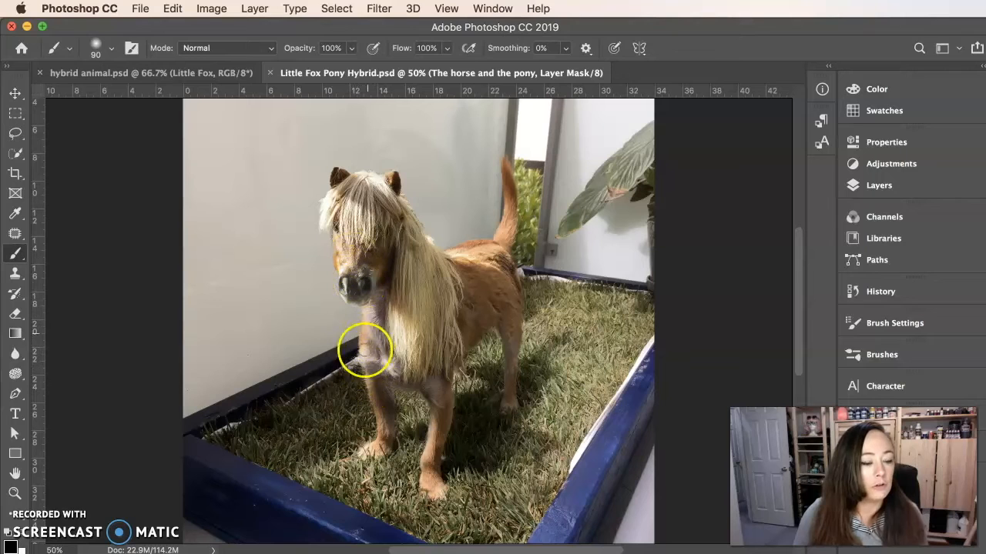
# Compare the composite with the original dog by hiding and reshowing the layers The horse and the pony and Background copy 2.
pyautogui.click(874, 185)
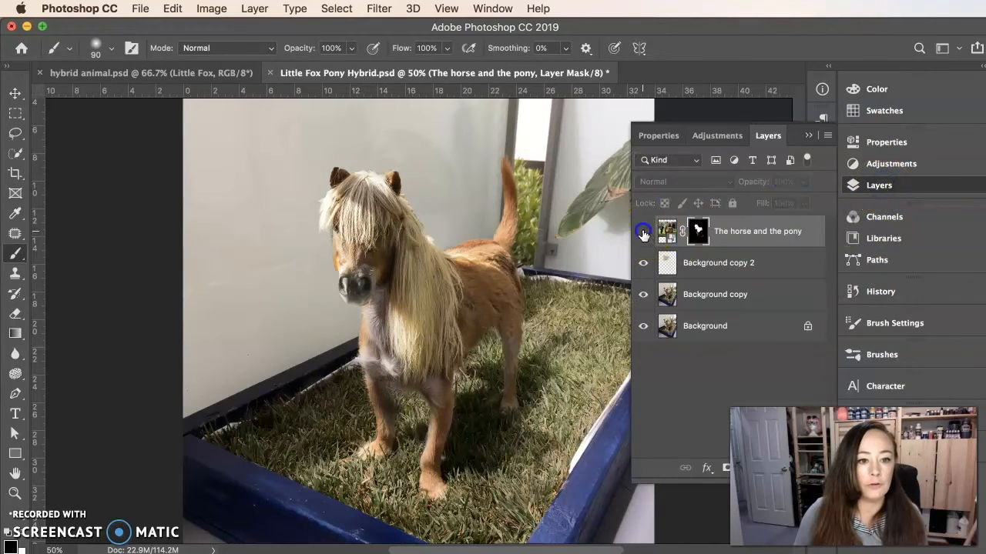
pyautogui.click(643, 231)
pyautogui.click(643, 262)
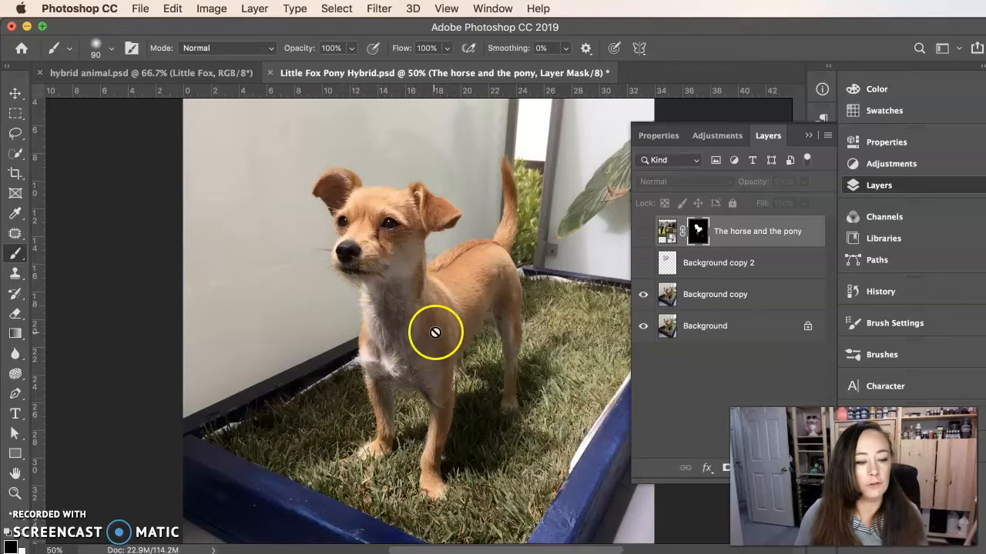
pyautogui.click(643, 231)
pyautogui.click(642, 263)
pyautogui.click(642, 263)
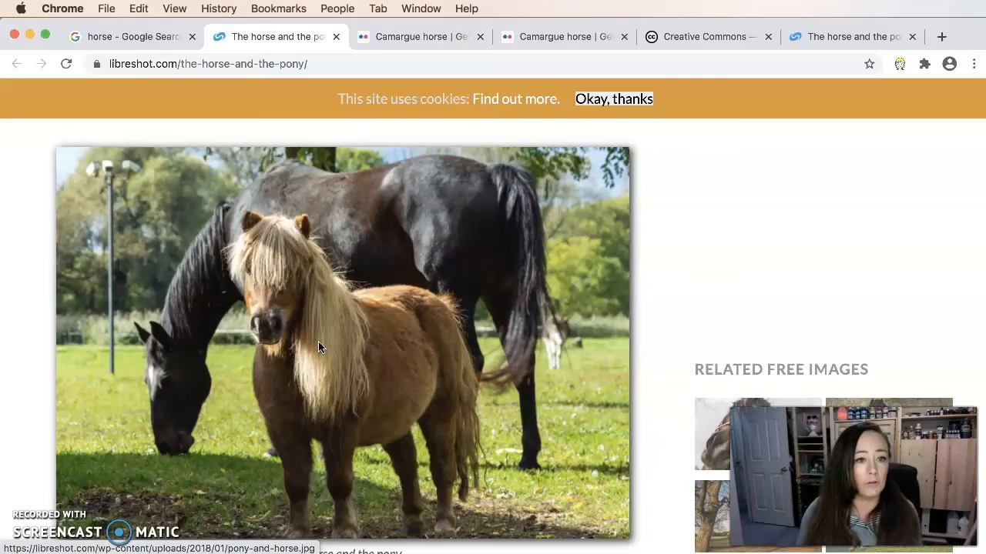
# View the Camargue horse source photo on Flickr in Chrome, and compare hybrid animal.psd with Little Fox Pony Hybrid.psd in Photoshop.
pyautogui.click(406, 36)
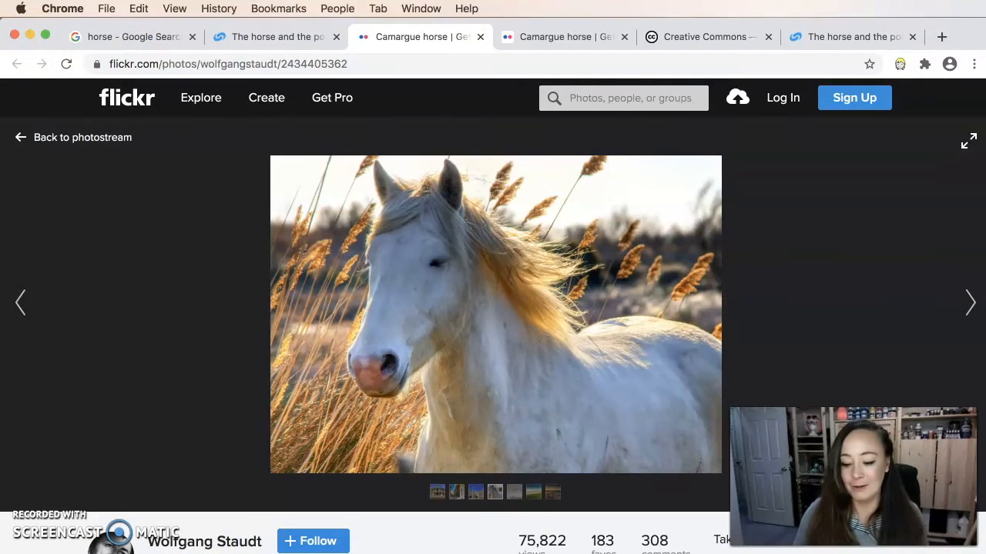
pyautogui.press('super+Tab')
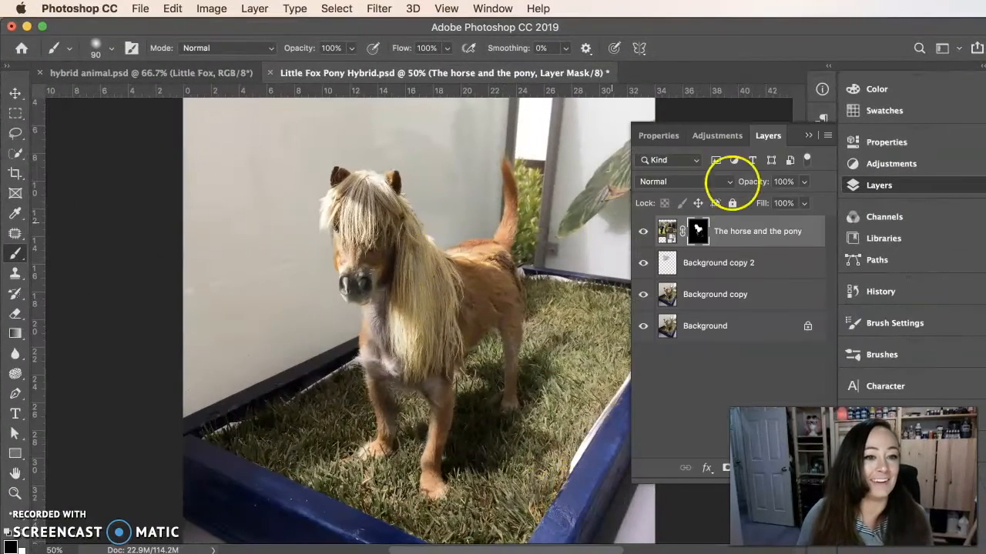
pyautogui.click(808, 135)
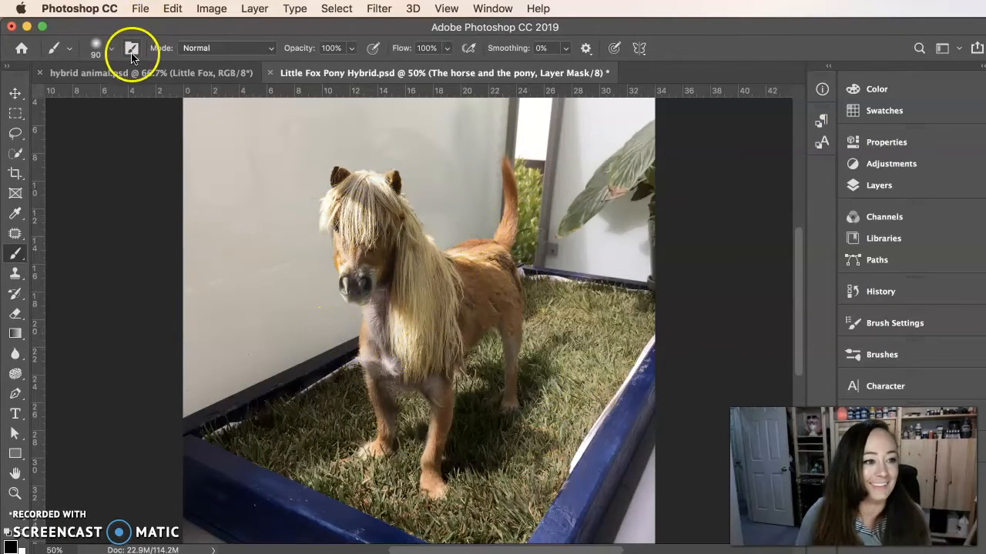
pyautogui.click(129, 72)
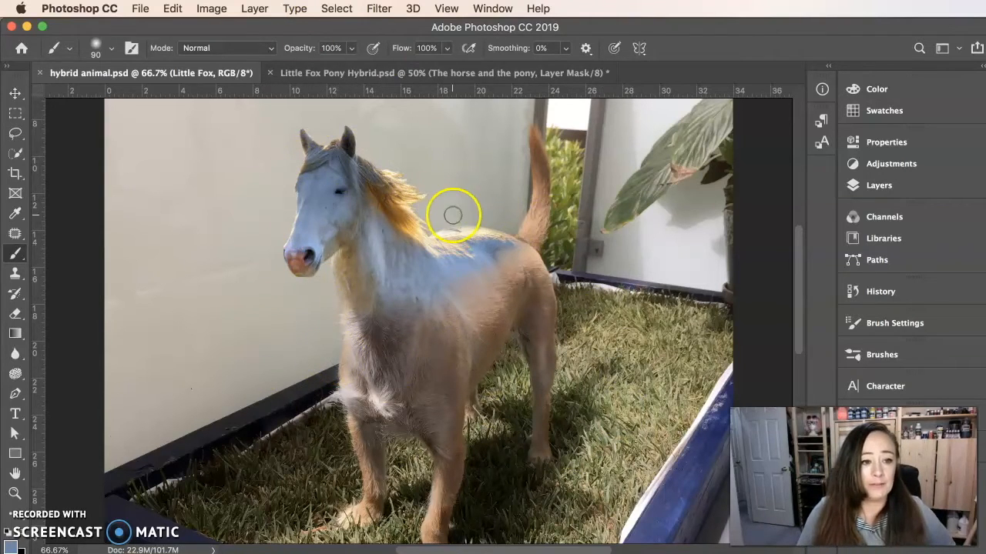
pyautogui.click(381, 75)
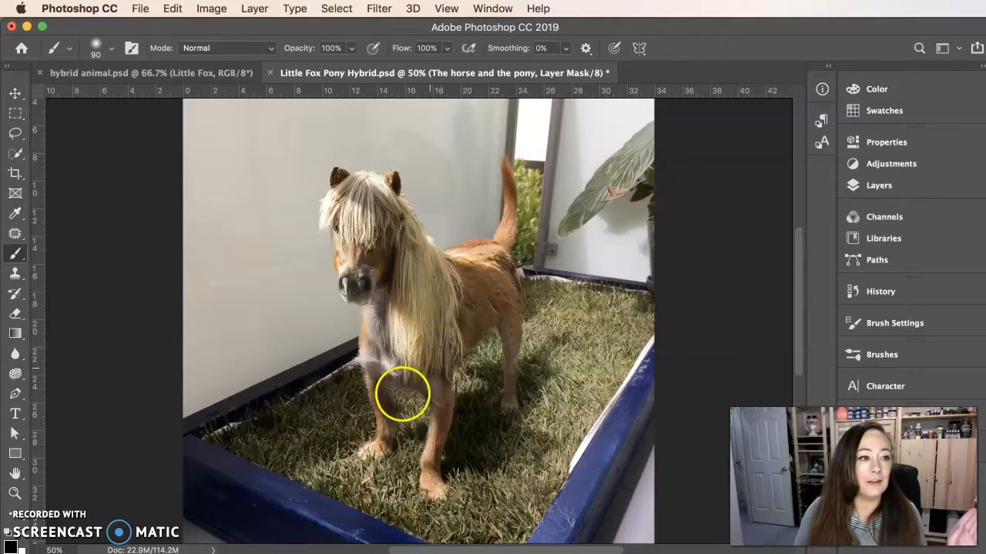
pyautogui.click(114, 71)
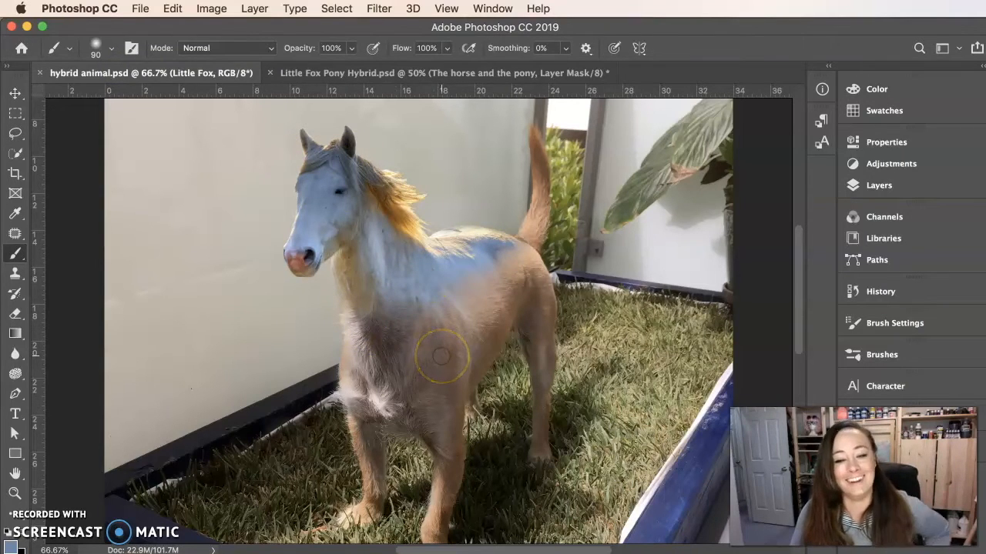
pyautogui.hotkey('ctrl', 'Tab')
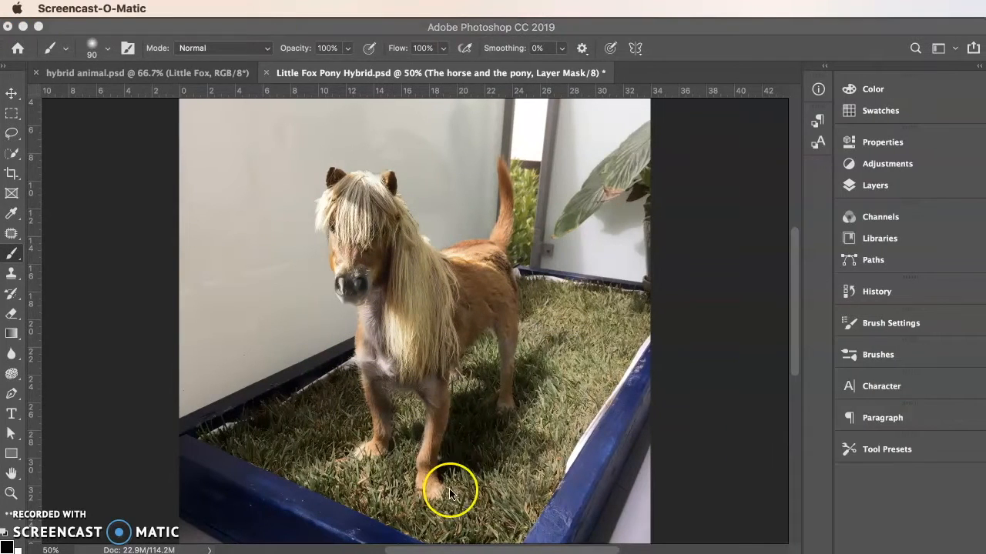
# Close Little Fox Pony Hybrid.psd with its changes saved, and close hybrid animal.psd.
pyautogui.click(266, 73)
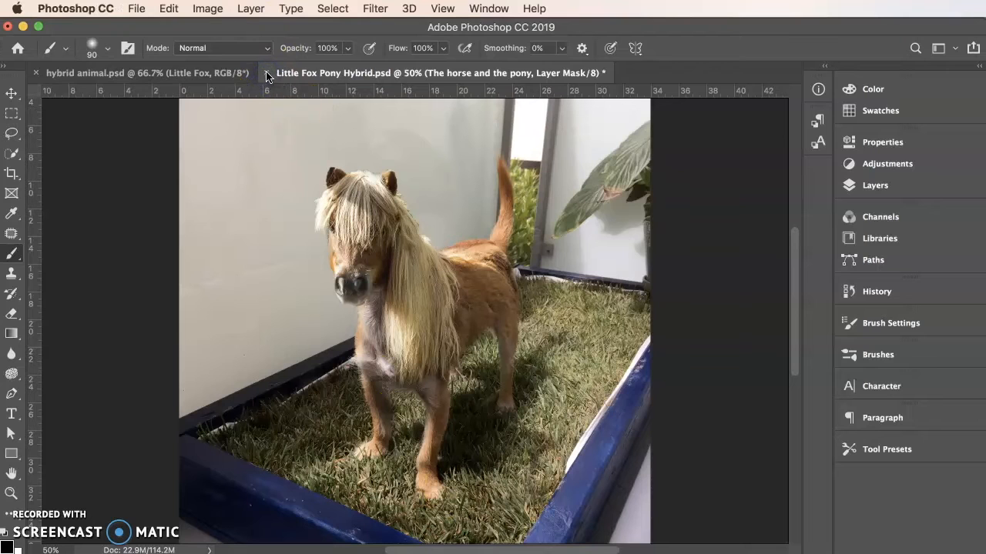
pyautogui.press('Return')
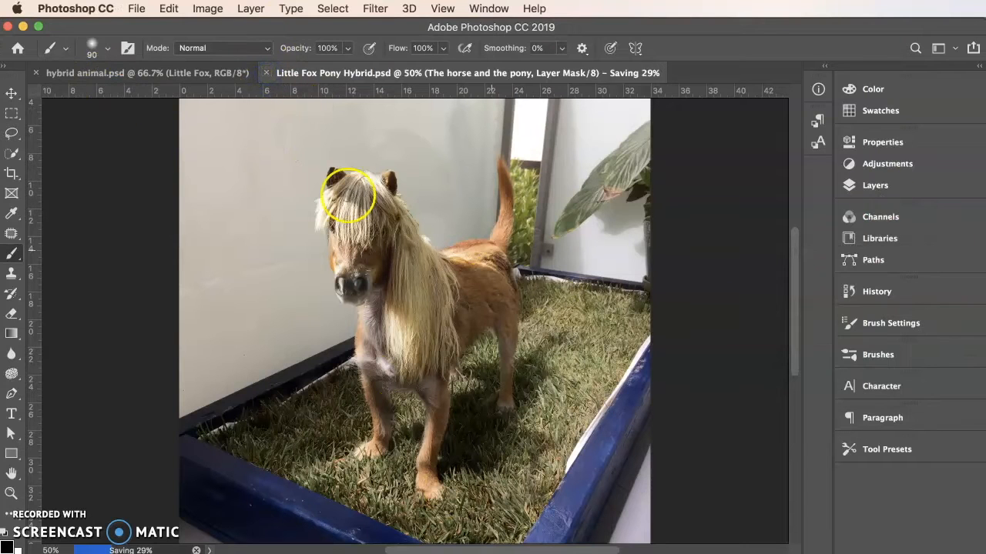
pyautogui.click(35, 72)
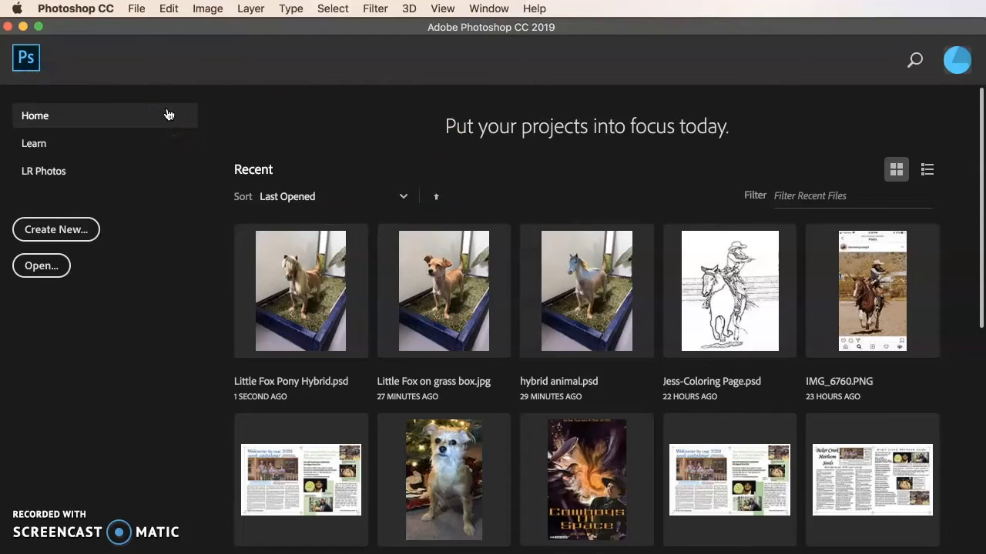
# Minimize the Chrome and Photoshop windows to clear the desktop.
pyautogui.moveTo(58, 21); pyautogui.dragTo(84, 70)
pyautogui.click(24, 36)
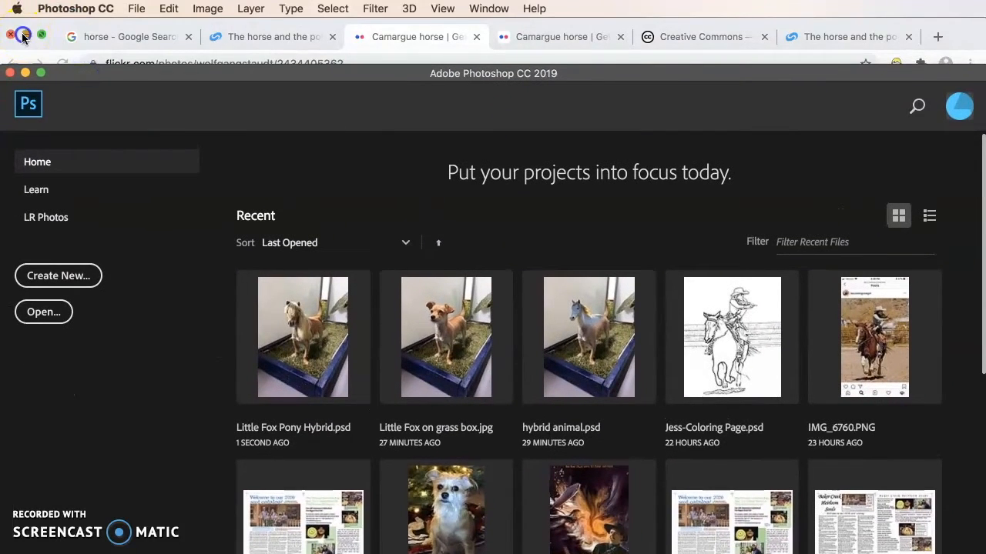
pyautogui.click(25, 30)
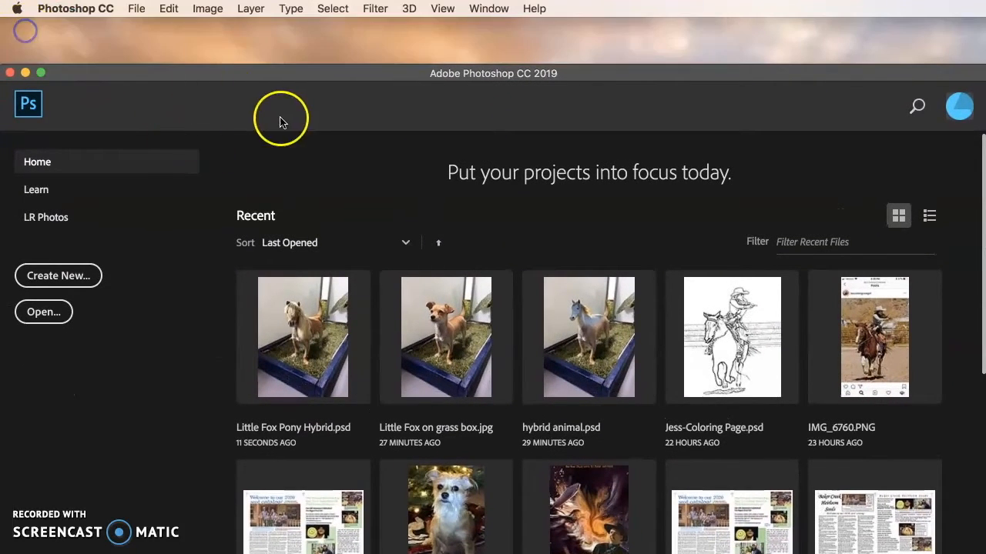
pyautogui.click(28, 73)
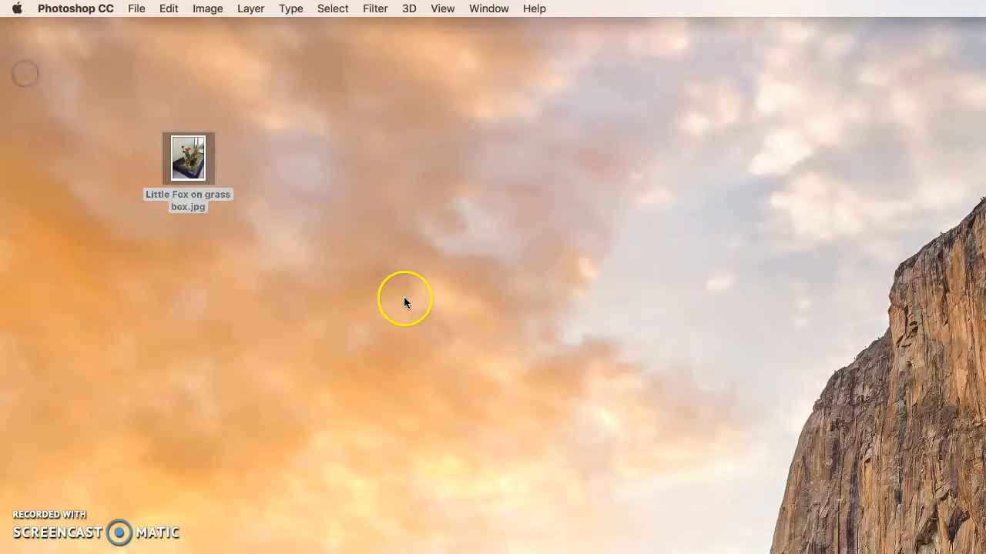
pyautogui.moveTo(185, 154); pyautogui.dragTo(985, 400)
pyautogui.moveTo(726, 553); pyautogui.dragTo(209, 153)
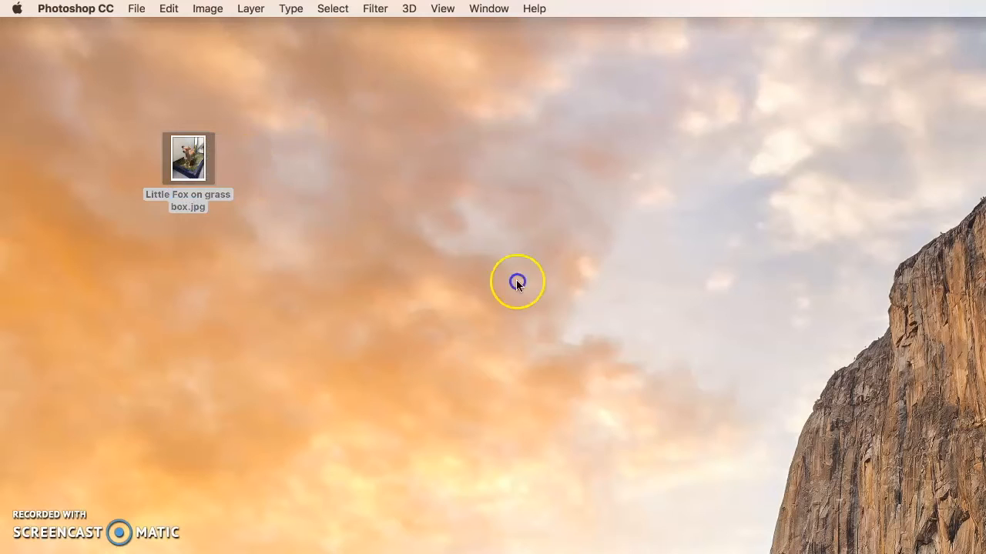
# Restore the Photoshop window and search the Desktop for "little fo" to find an image to open.
pyautogui.moveTo(493, 553); pyautogui.dragTo(181, 156)
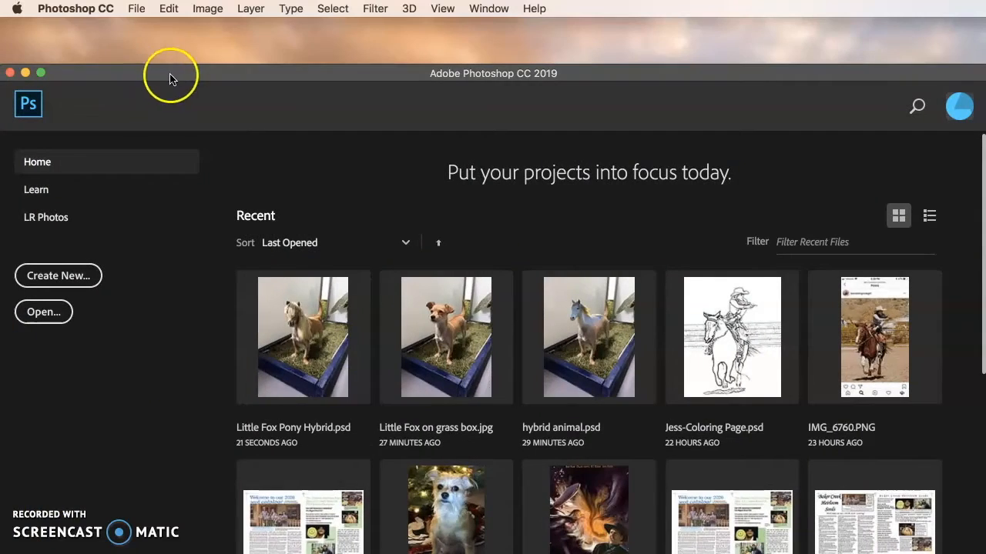
pyautogui.doubleClick(171, 75)
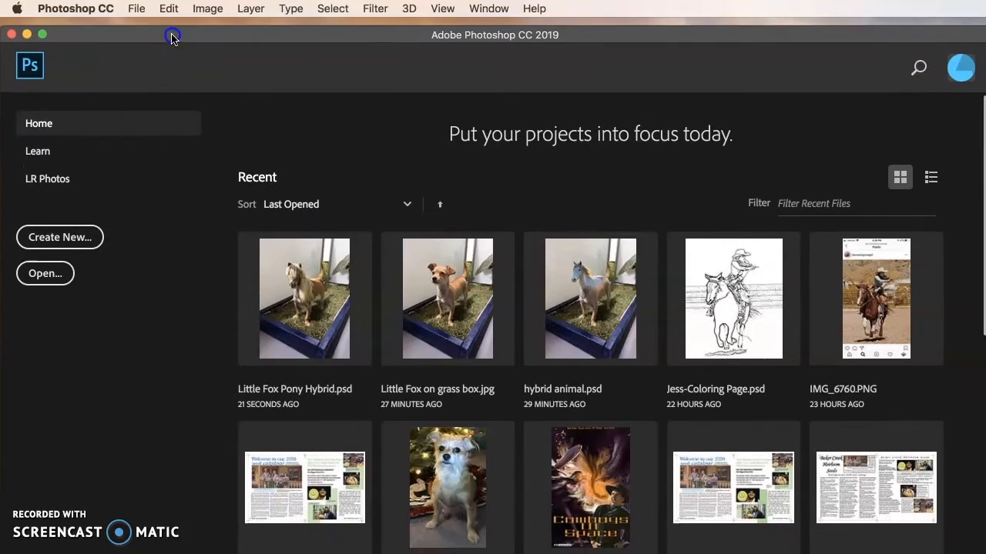
pyautogui.click(136, 9)
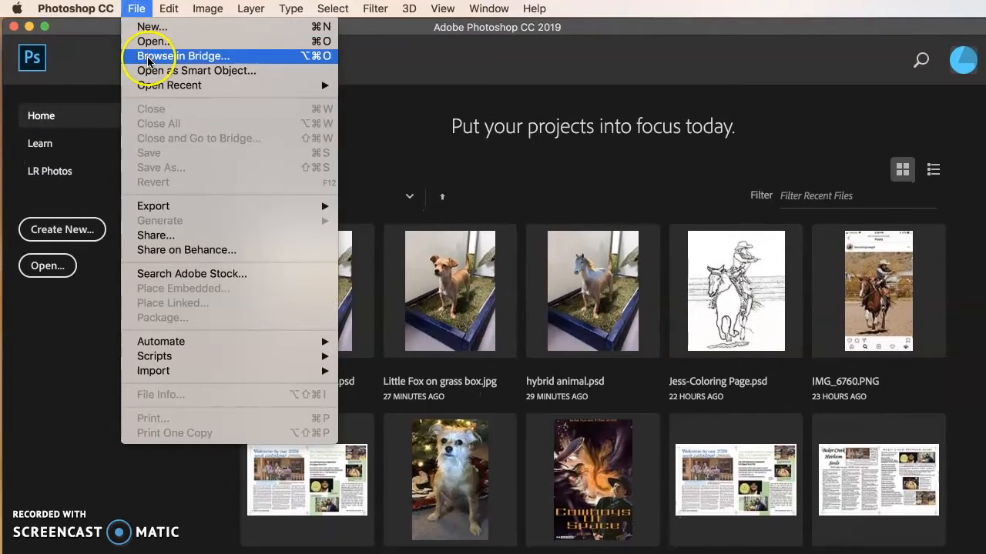
pyautogui.click(154, 42)
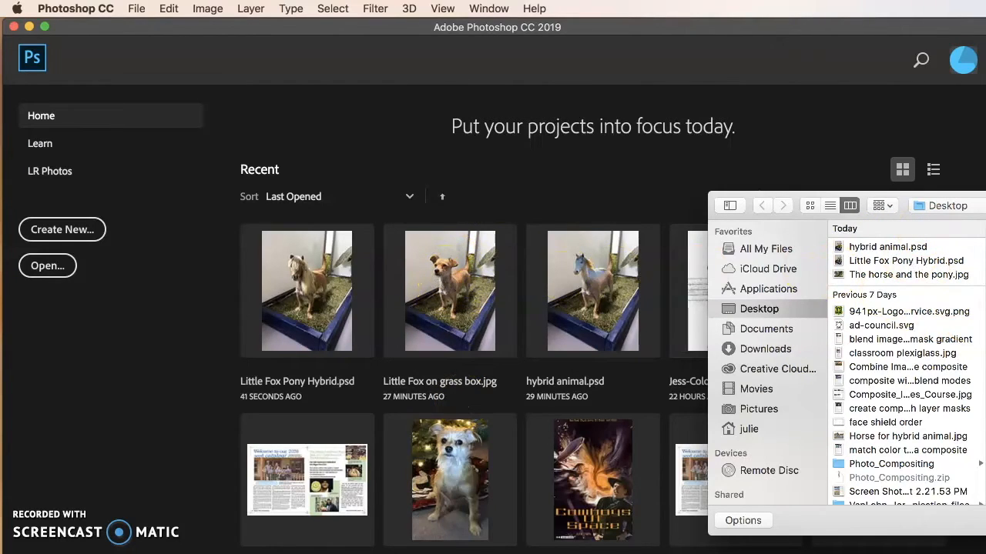
pyautogui.moveTo(942, 201); pyautogui.dragTo(727, 185)
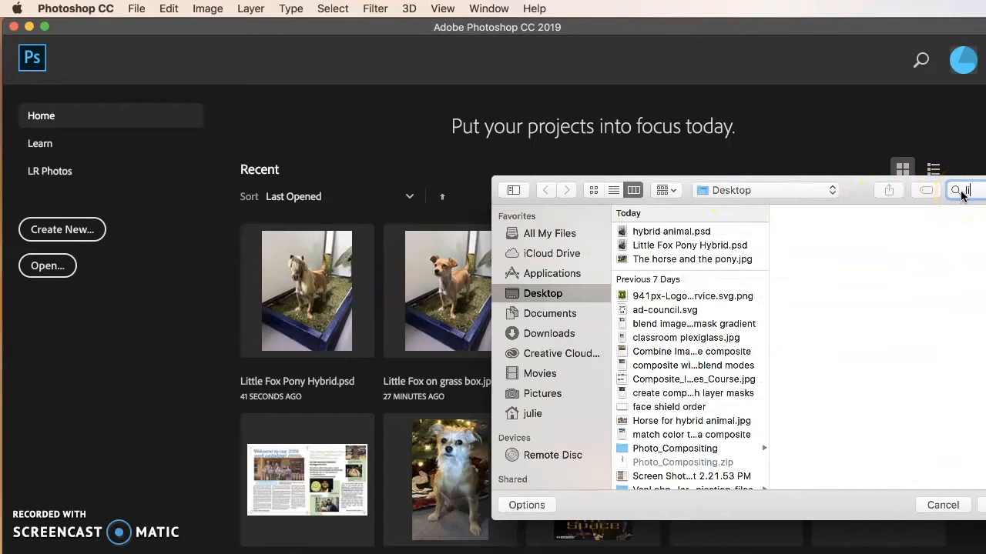
pyautogui.write('little ')
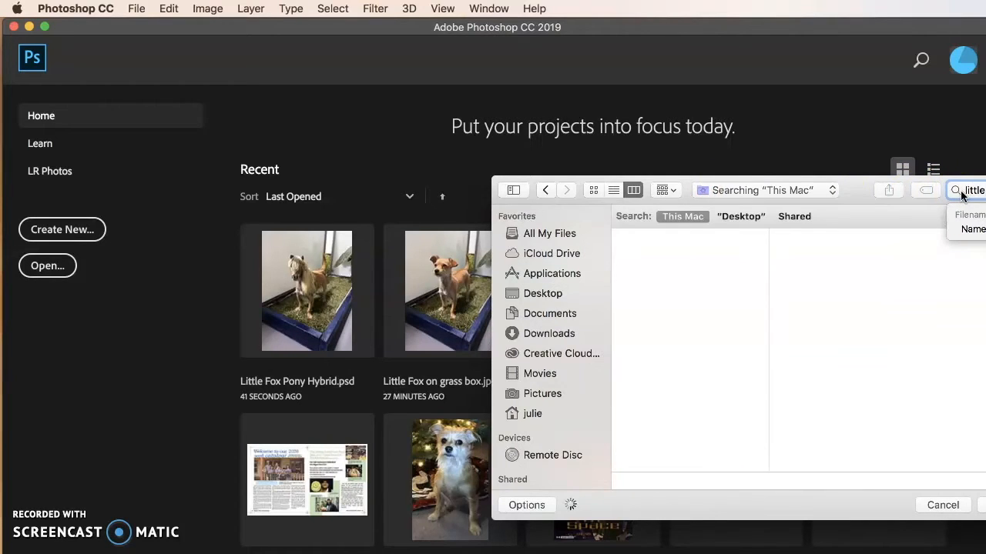
pyautogui.write('fo')
pyautogui.moveTo(855, 186); pyautogui.dragTo(827, 185)
pyautogui.click(712, 216)
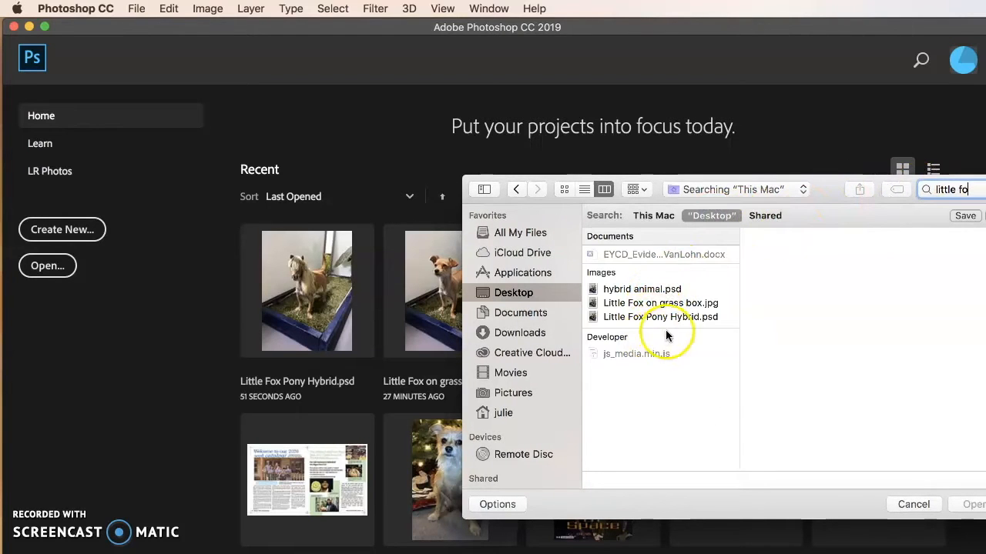
# Open the dog photo Little Fox on grass box.jpg.
pyautogui.click(650, 304)
pyautogui.click(977, 506)
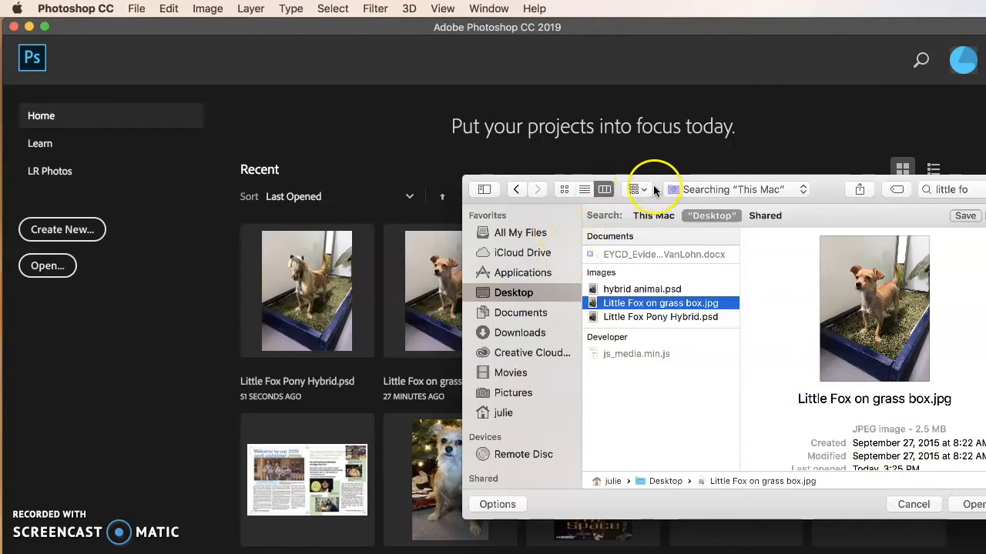
pyautogui.moveTo(654, 190); pyautogui.dragTo(638, 190)
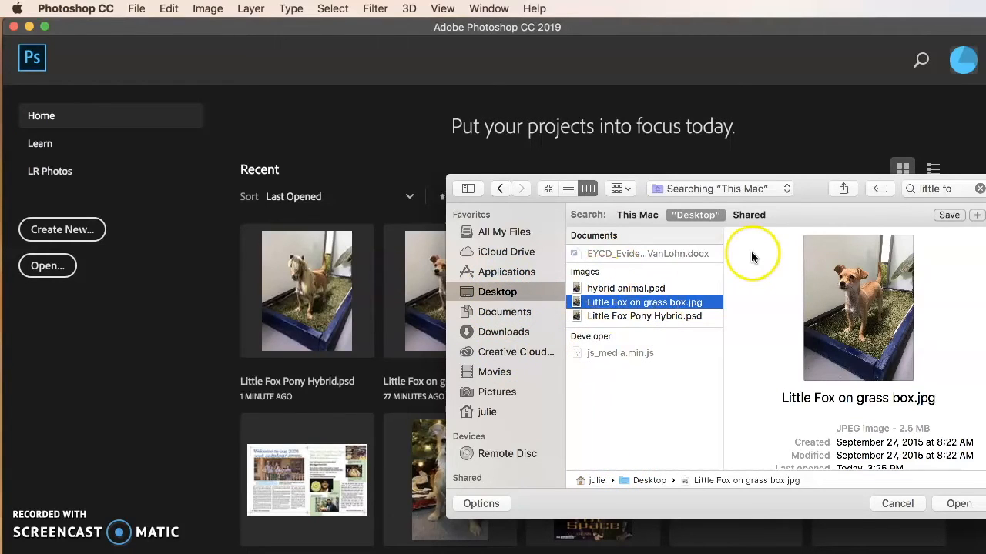
pyautogui.moveTo(942, 179); pyautogui.dragTo(933, 178)
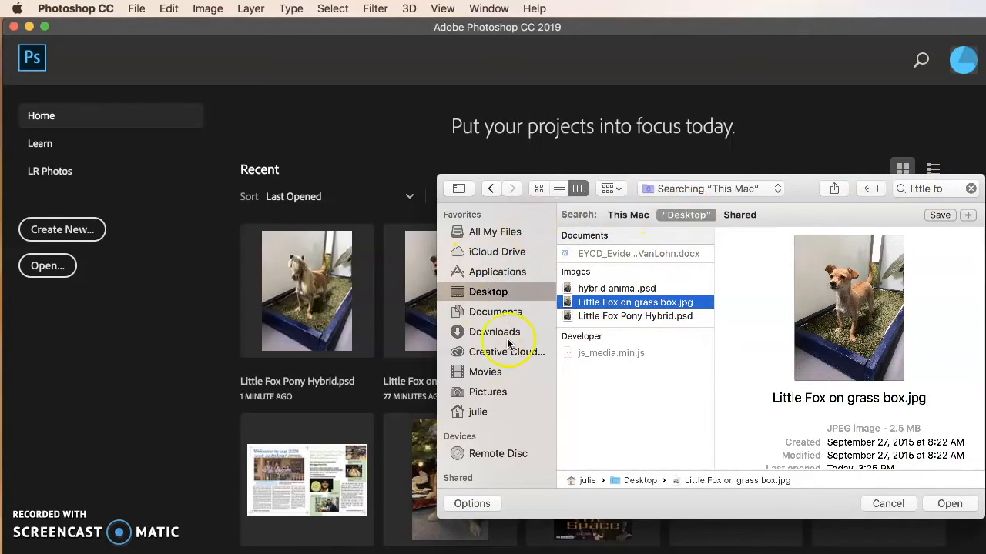
pyautogui.click(950, 503)
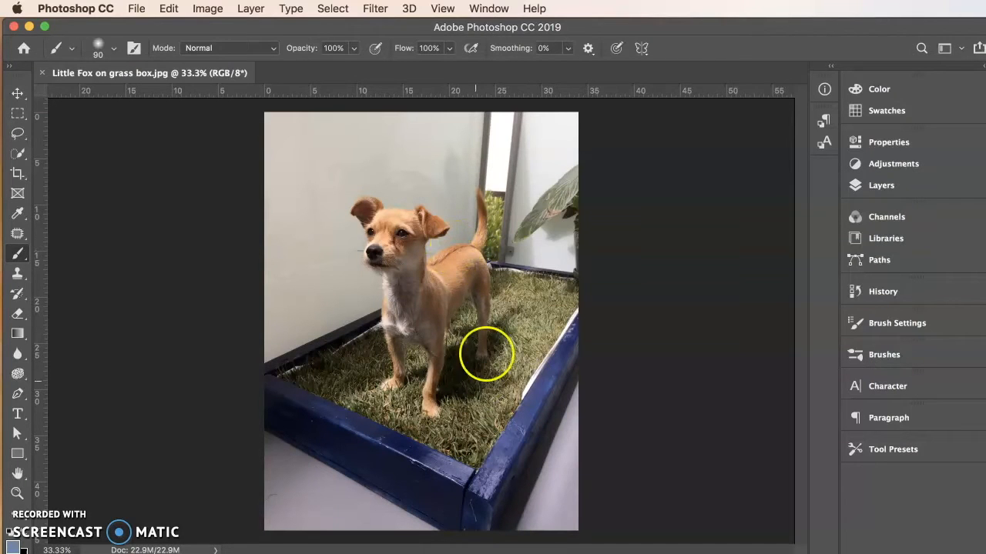
# Duplicate the Background layer of the dog photo.
pyautogui.click(898, 186)
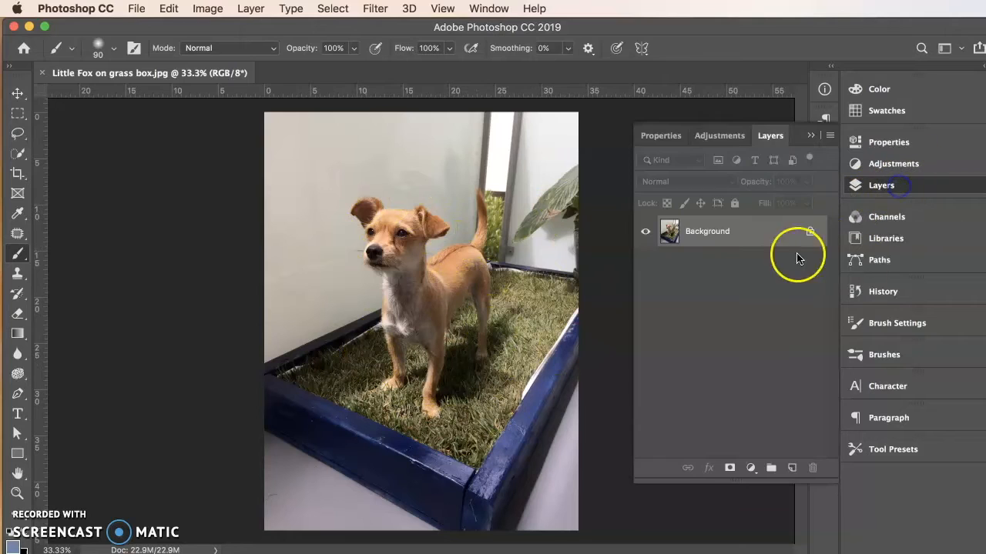
pyautogui.click(756, 238)
pyautogui.press('super+j')
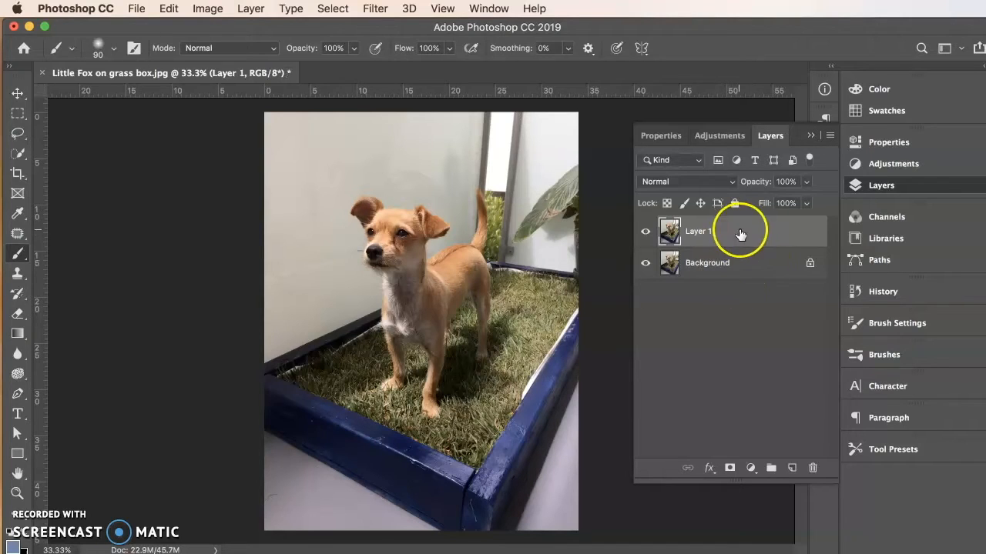
# Convert the locked Background into a regular layer named Little Fox Original.
pyautogui.click(695, 228)
pyautogui.click(697, 265)
pyautogui.doubleClick(697, 265)
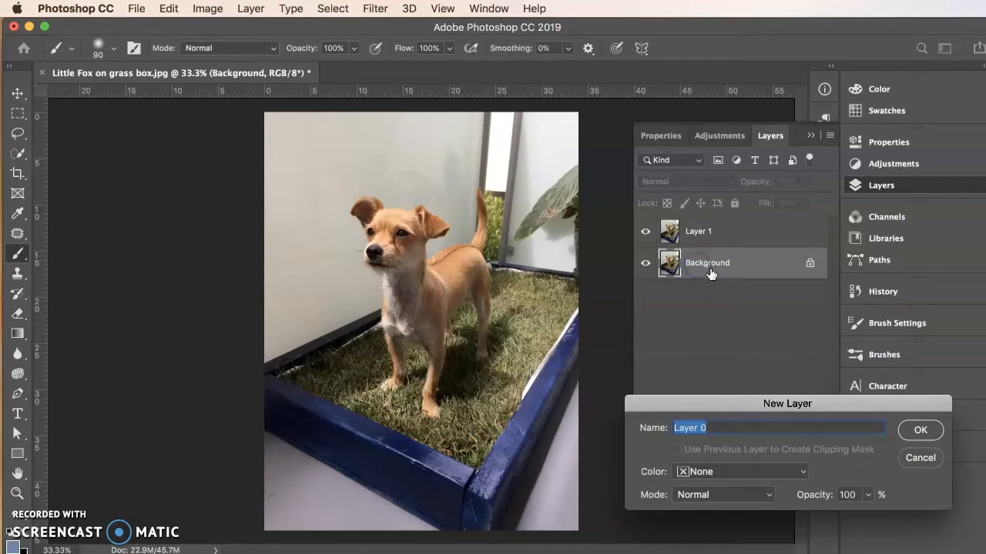
pyautogui.write('Little Fox O')
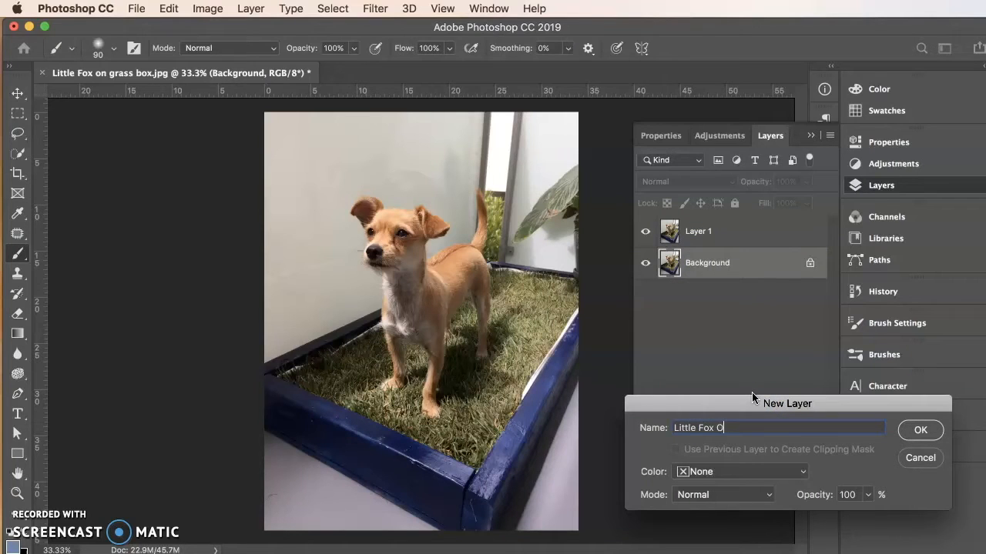
pyautogui.write('rigin')
pyautogui.click(920, 429)
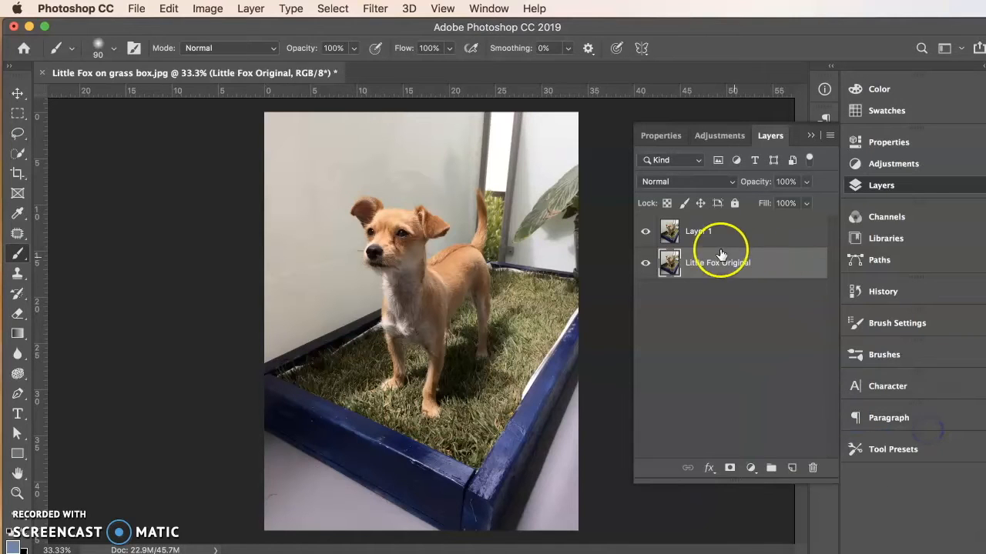
# Rename Layer 1 as Little Fox Edited and collapse the layer list.
pyautogui.click(700, 232)
pyautogui.doubleClick(700, 232)
pyautogui.write('Little Fox Edited')
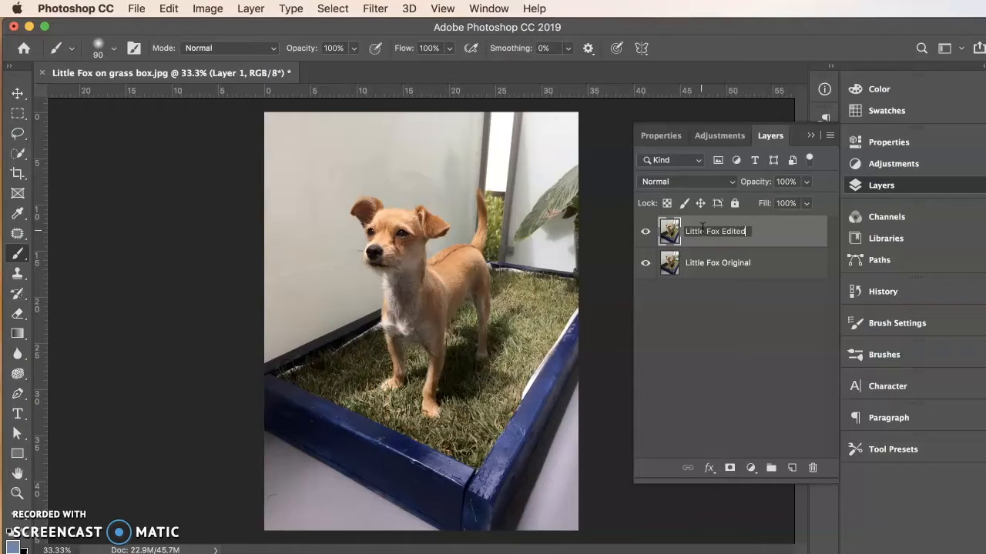
pyautogui.click(743, 318)
pyautogui.click(742, 245)
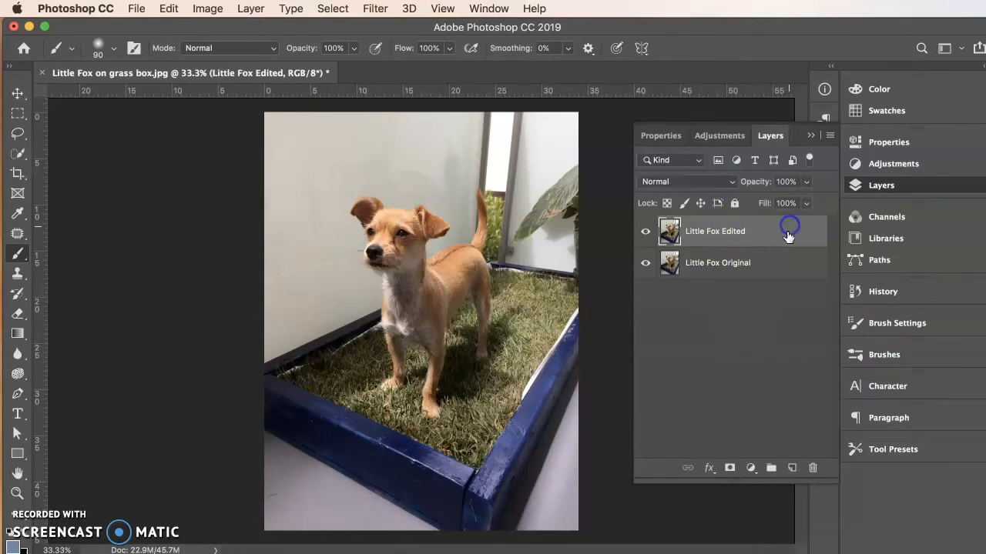
pyautogui.click(808, 137)
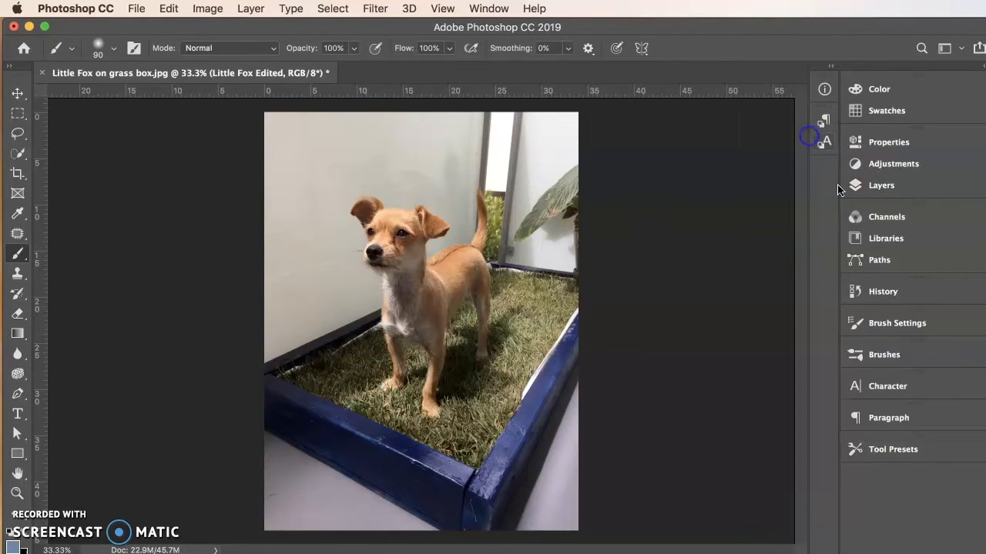
# Place the image The horse and the pony from the desktop into the dog photo.
pyautogui.moveTo(616, 27); pyautogui.dragTo(607, 8)
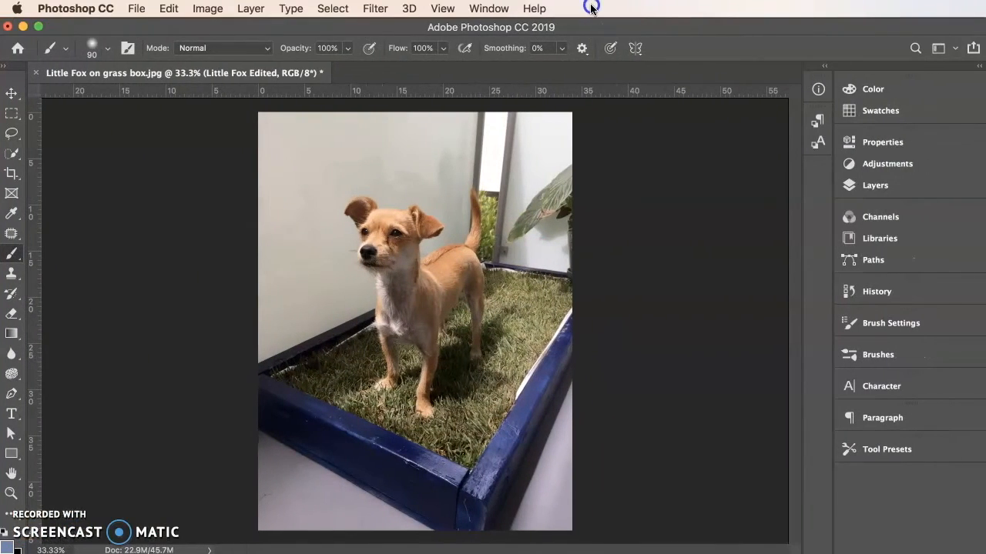
pyautogui.moveTo(540, 553); pyautogui.dragTo(570, 290)
pyautogui.moveTo(585, 553); pyautogui.dragTo(514, 265)
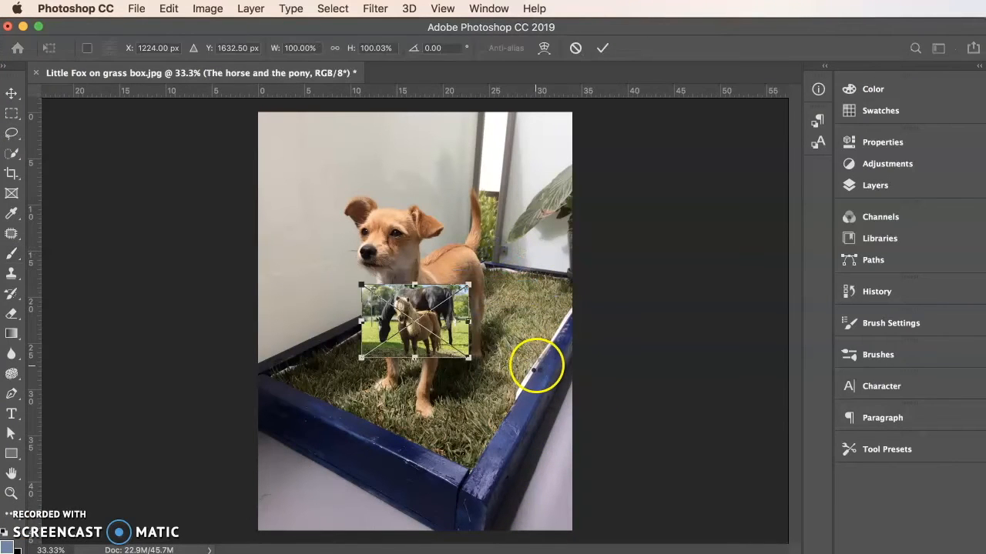
# Scale the placed horse and pony image to about 382% and position the pony over the dog.
pyautogui.moveTo(471, 353); pyautogui.dragTo(593, 444)
pyautogui.moveTo(521, 398); pyautogui.dragTo(449, 319)
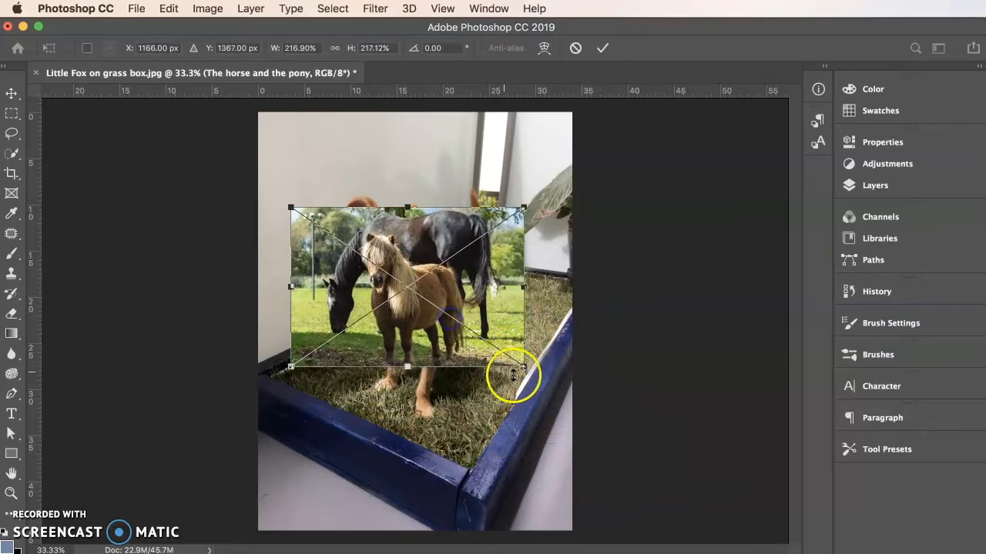
pyautogui.moveTo(523, 366); pyautogui.dragTo(704, 482)
pyautogui.moveTo(494, 375); pyautogui.dragTo(435, 320)
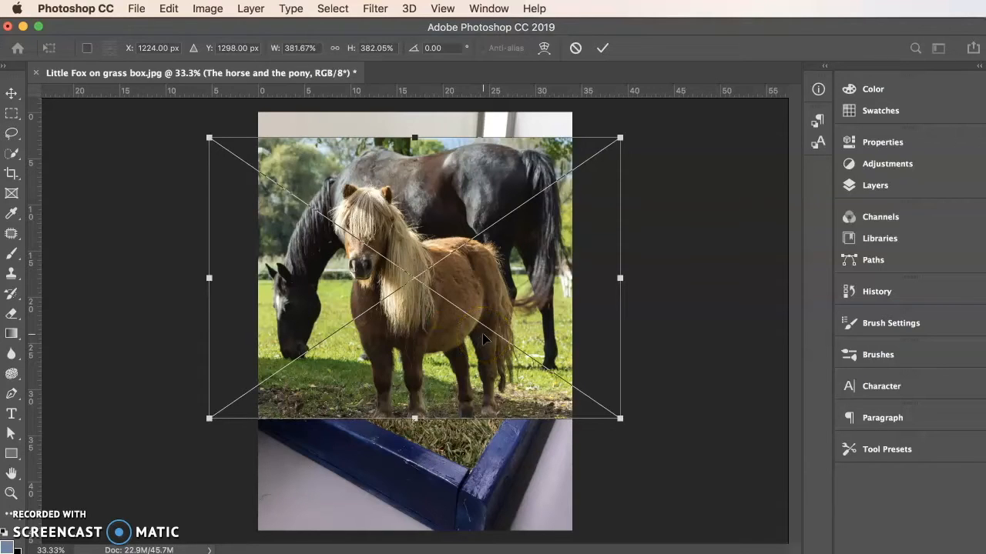
pyautogui.press('Return')
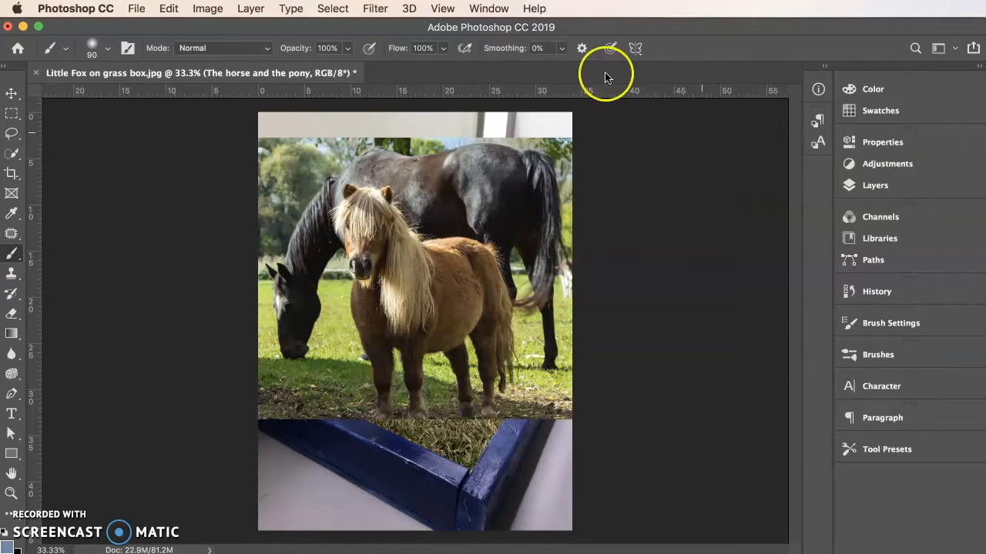
# Select the pony with the Quick Selection tool, subtracting the background beside its muzzle and between its legs.
pyautogui.click(12, 155)
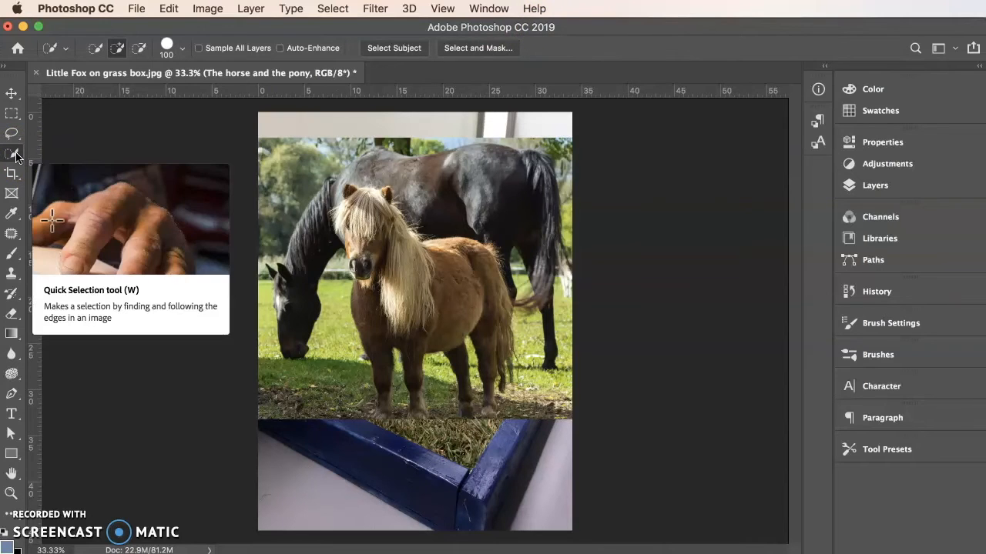
pyautogui.moveTo(13, 154); pyautogui.dragTo(48, 153)
pyautogui.moveTo(391, 246)
pyautogui.mouseDown()
pyautogui.moveTo(359, 203)
pyautogui.moveTo(347, 203)
pyautogui.moveTo(346, 217)
pyautogui.moveTo(360, 193)
pyautogui.moveTo(382, 193)
pyautogui.moveTo(382, 217)
pyautogui.moveTo(429, 261)
pyautogui.moveTo(463, 262)
pyautogui.mouseUp()
pyautogui.moveTo(493, 307)
pyautogui.mouseDown()
pyautogui.moveTo(496, 334)
pyautogui.moveTo(461, 302)
pyautogui.moveTo(455, 349)
pyautogui.moveTo(433, 331)
pyautogui.moveTo(428, 351)
pyautogui.moveTo(408, 355)
pyautogui.moveTo(371, 295)
pyautogui.moveTo(355, 268)
pyautogui.mouseUp()
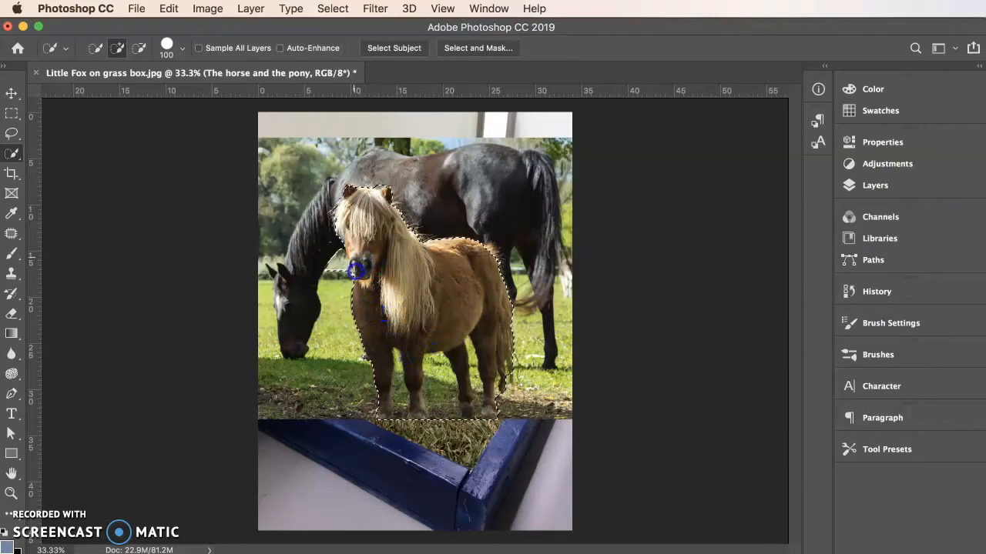
pyautogui.moveTo(349, 202)
pyautogui.mouseDown()
pyautogui.moveTo(339, 193)
pyautogui.moveTo(385, 201)
pyautogui.mouseUp()
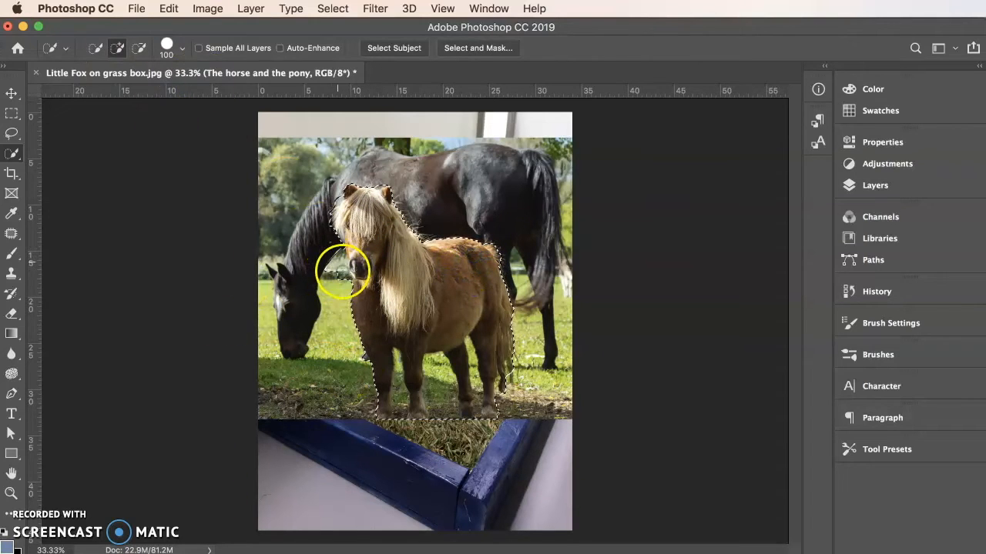
pyautogui.click(140, 48)
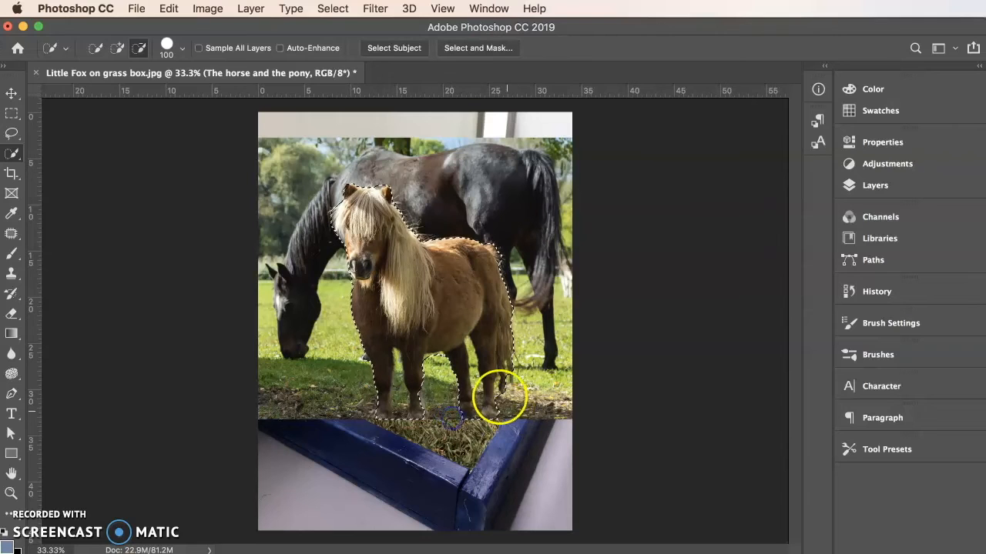
# Add a layer mask from the pony selection to The horse and the pony layer, and shift the pony slightly right over the dog.
pyautogui.click(872, 185)
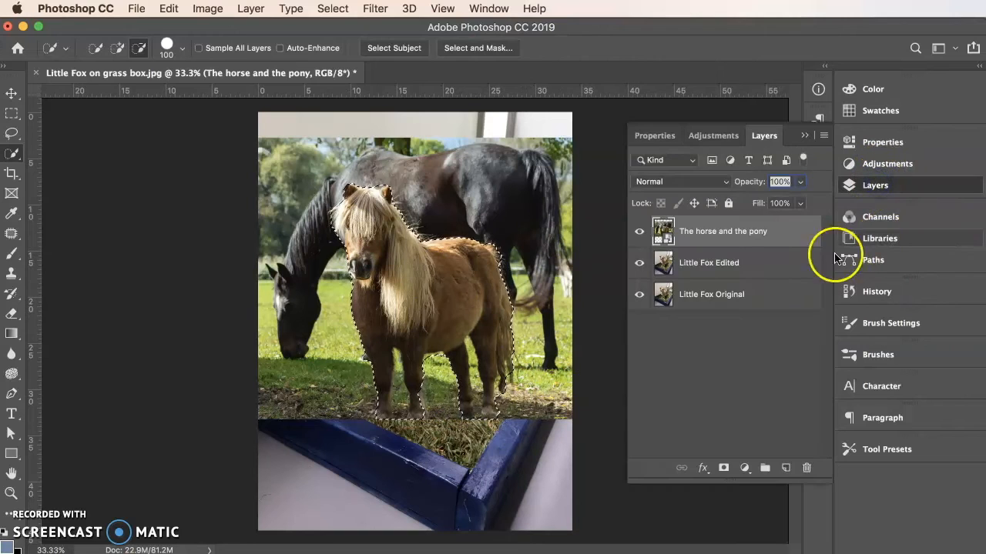
pyautogui.click(724, 469)
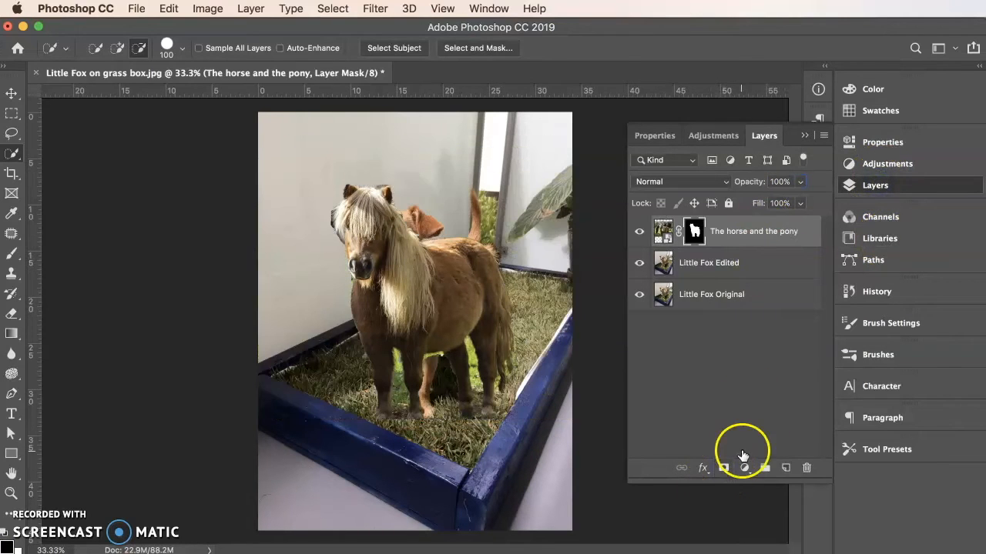
pyautogui.click(11, 94)
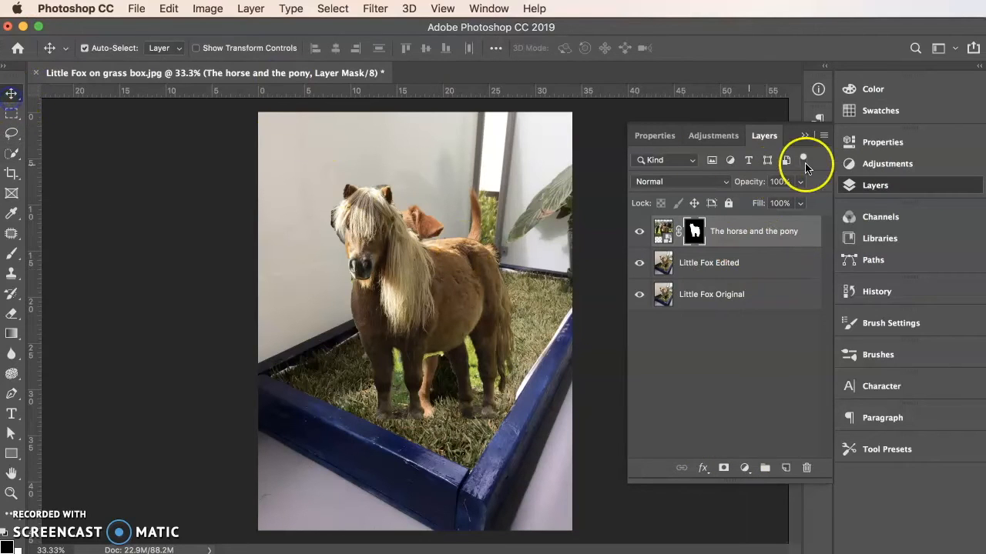
pyautogui.click(805, 136)
pyautogui.moveTo(470, 284); pyautogui.dragTo(447, 285)
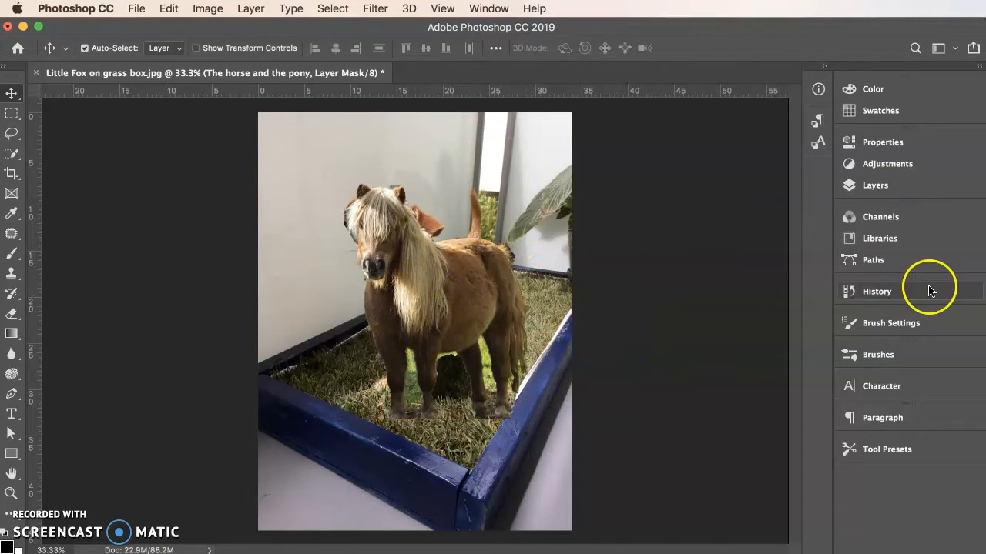
# Hide and reshow The horse and the pony layer to check the dog beneath, and select the Little Fox Edited layer.
pyautogui.click(901, 189)
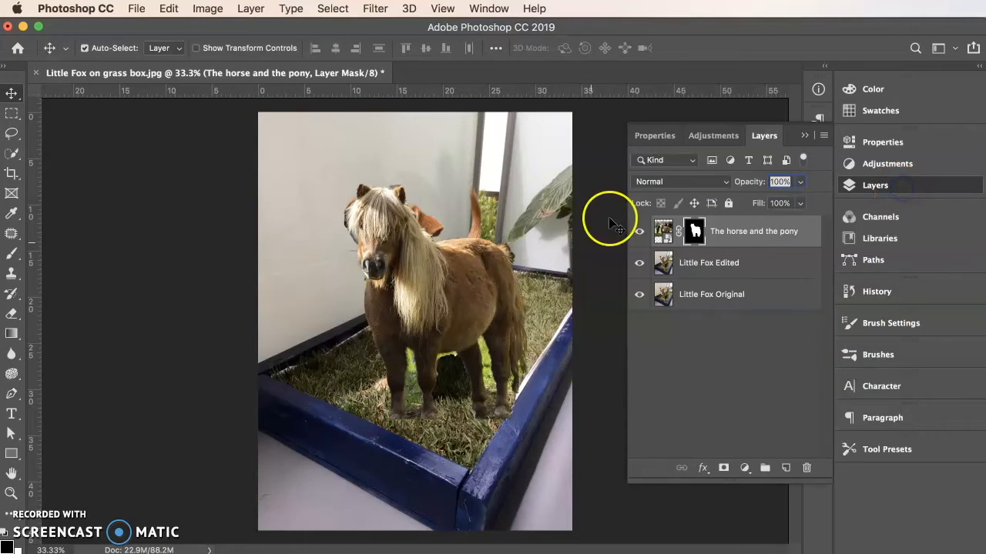
pyautogui.click(639, 231)
pyautogui.click(760, 263)
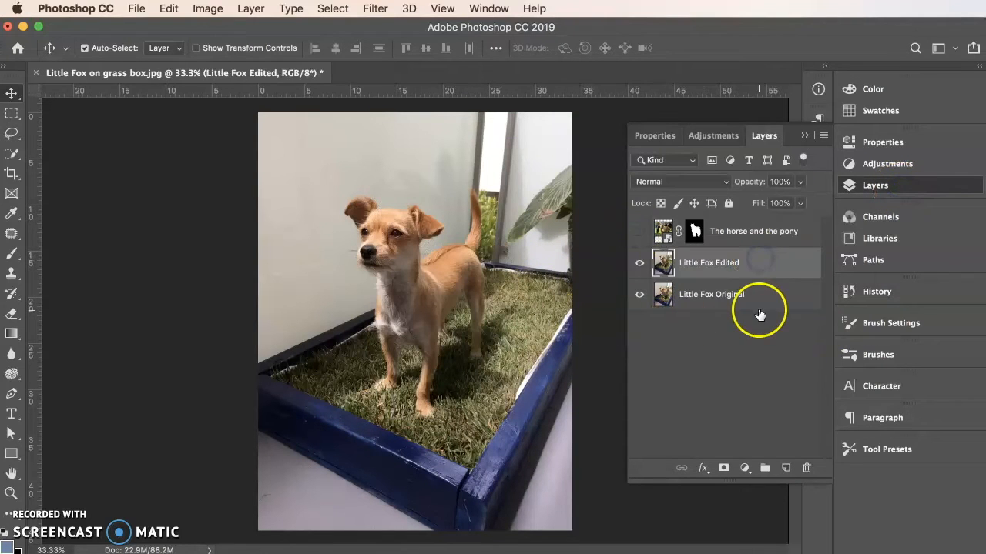
pyautogui.click(639, 231)
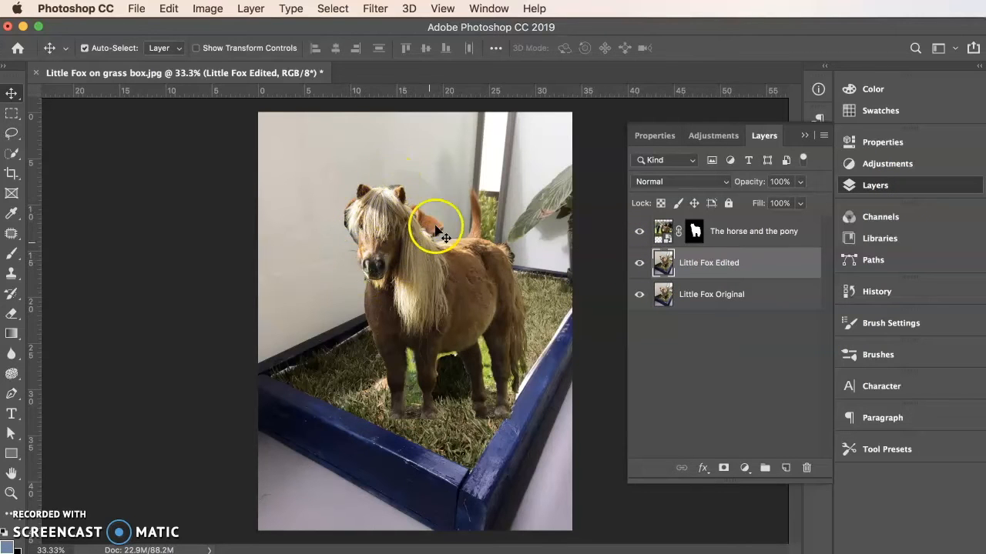
# Hide The horse and the pony layer and select the dog's head with the Quick Selection tool in add mode.
pyautogui.click(639, 232)
pyautogui.click(804, 136)
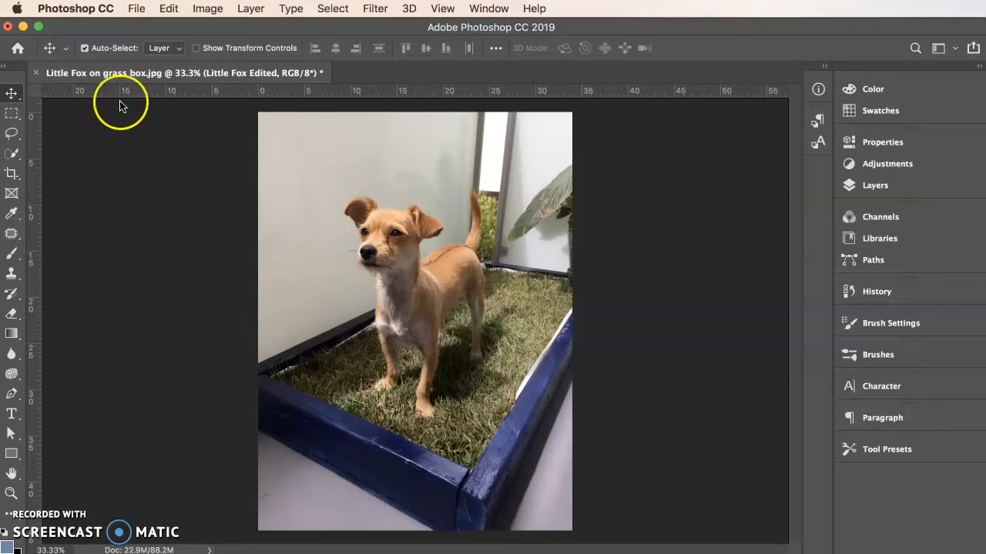
pyautogui.click(10, 156)
pyautogui.moveTo(11, 155); pyautogui.dragTo(76, 157)
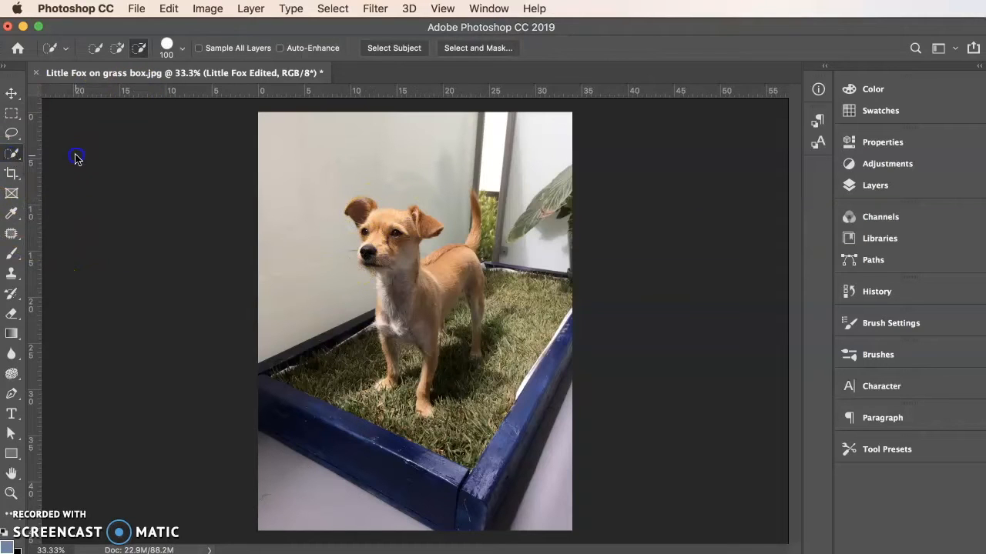
pyautogui.click(363, 254)
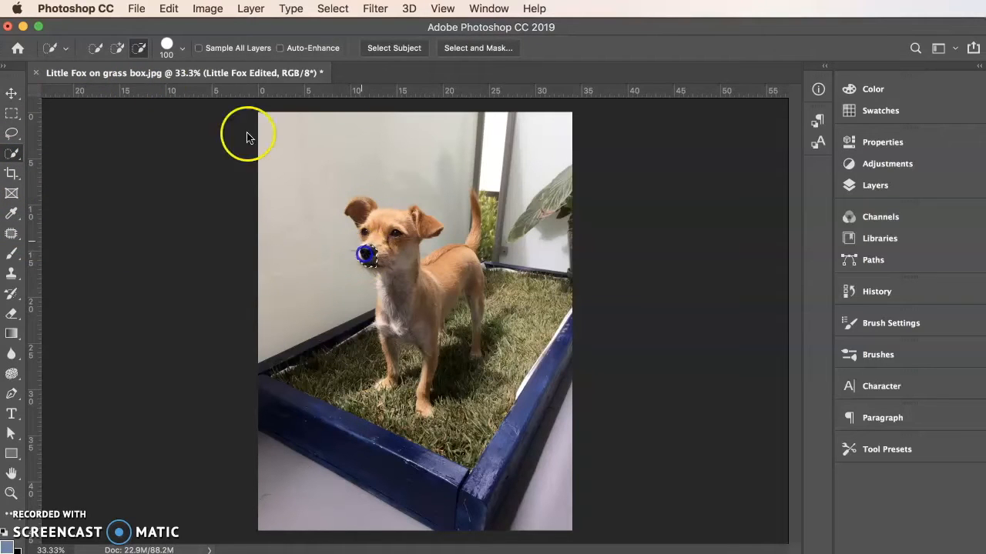
pyautogui.click(117, 48)
pyautogui.click(367, 245)
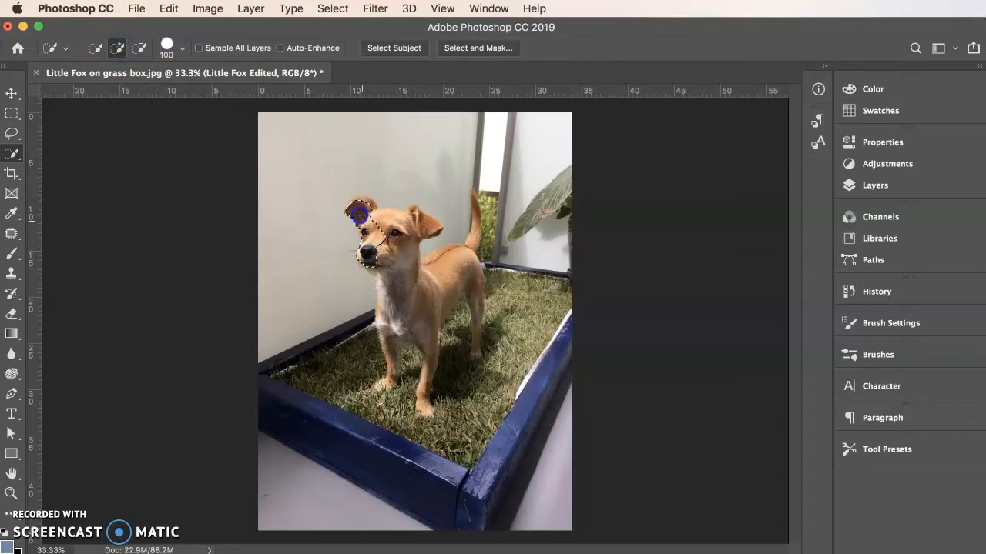
pyautogui.moveTo(404, 216)
pyautogui.mouseDown()
pyautogui.moveTo(419, 217)
pyautogui.moveTo(416, 227)
pyautogui.moveTo(367, 262)
pyautogui.mouseUp()
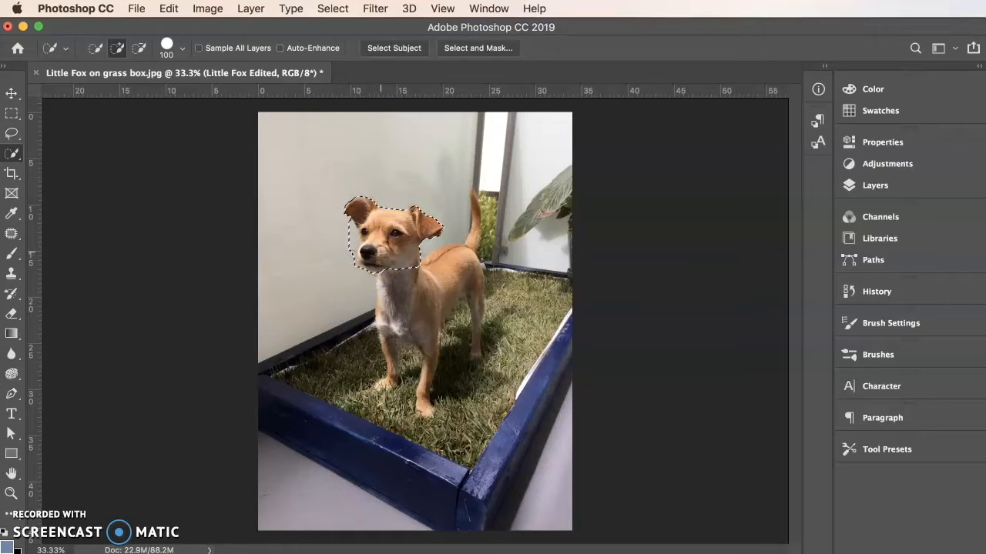
pyautogui.moveTo(387, 251); pyautogui.dragTo(364, 264)
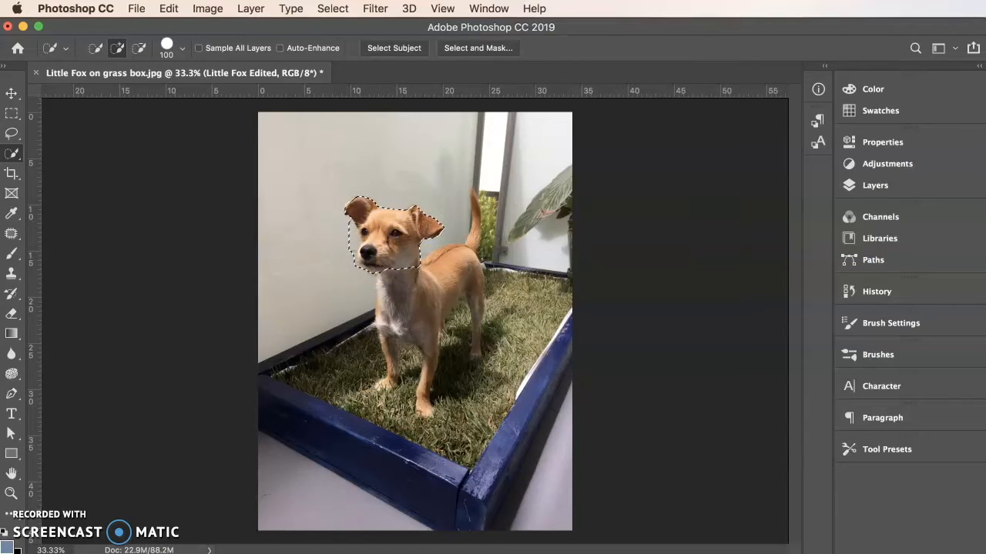
# Switch to Chrome to look through the Adobe Photoshop tutorials on compositing and removing objects, and return to Photoshop.
pyautogui.moveTo(985, 11); pyautogui.dragTo(368, 25)
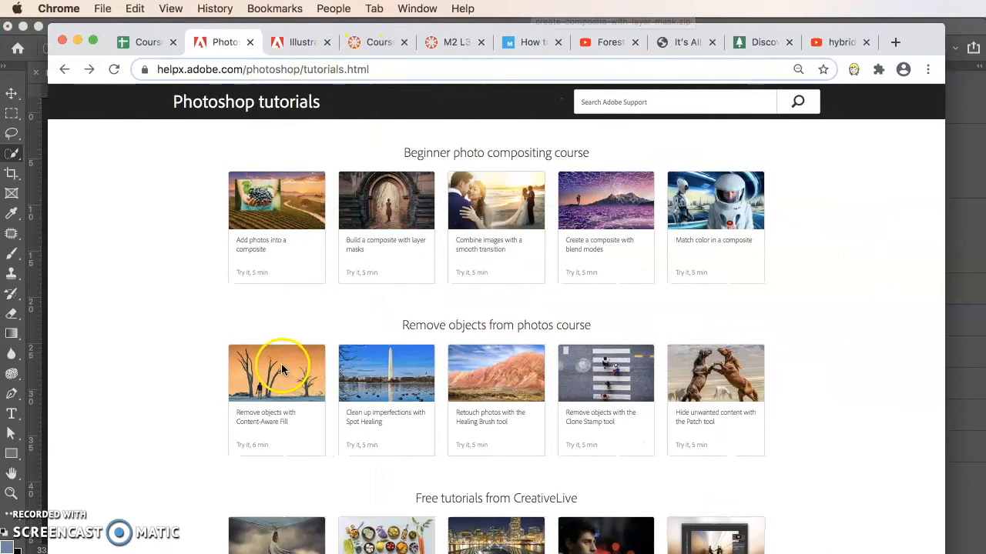
pyautogui.scroll(1, 401, 185)
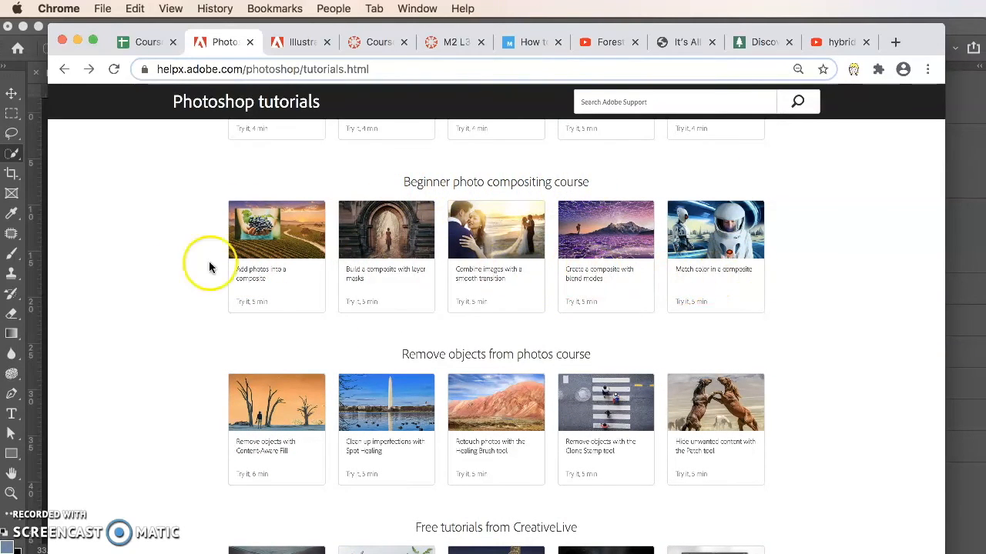
pyautogui.scroll(10, 297, 257)
pyautogui.scroll(8, 298, 258)
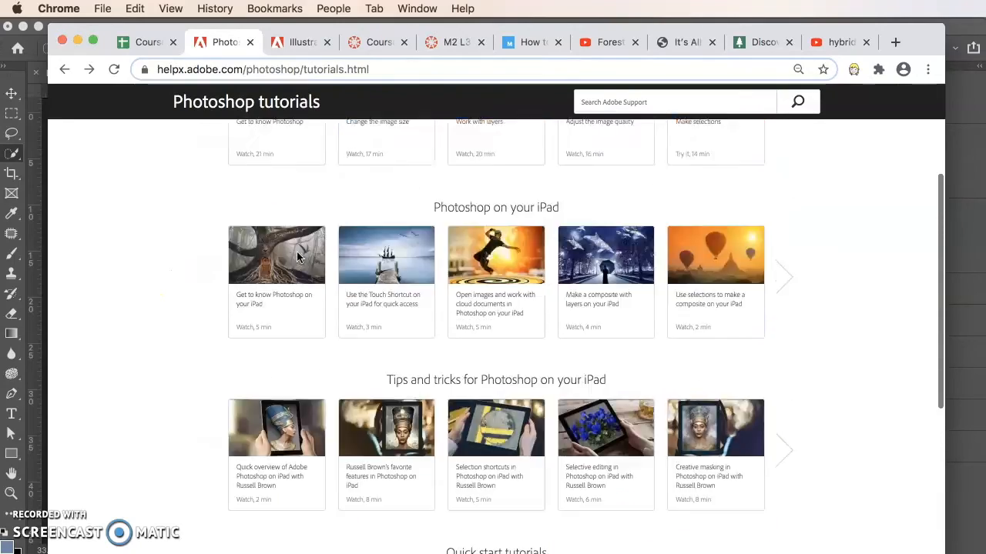
pyautogui.scroll(-10, 297, 258)
pyautogui.scroll(-10, 298, 257)
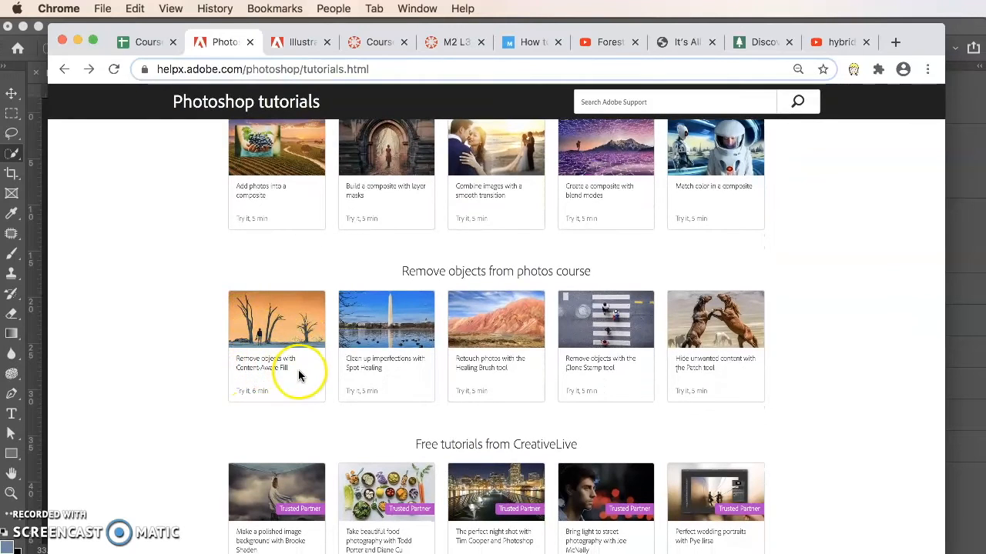
pyautogui.moveTo(917, 35); pyautogui.dragTo(985, 23)
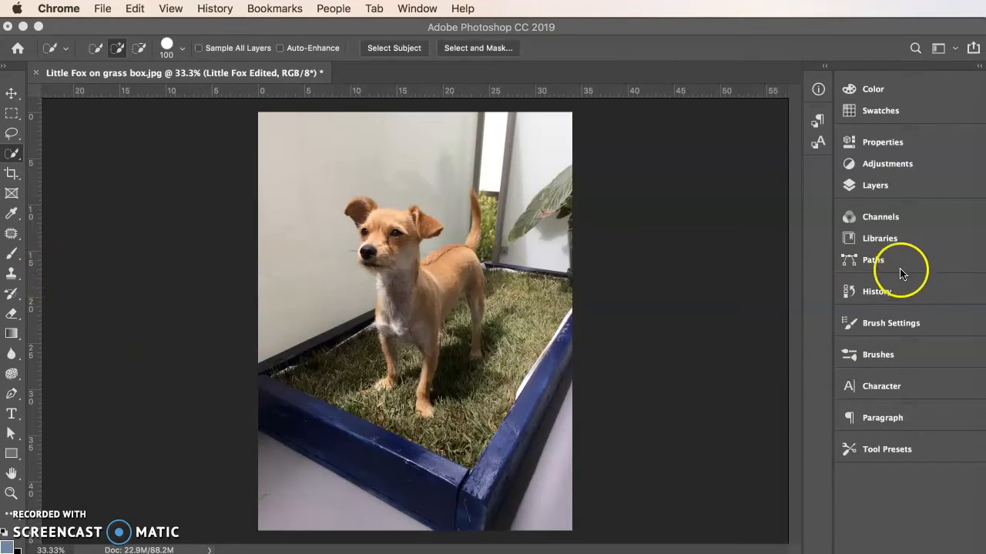
pyautogui.click(605, 29)
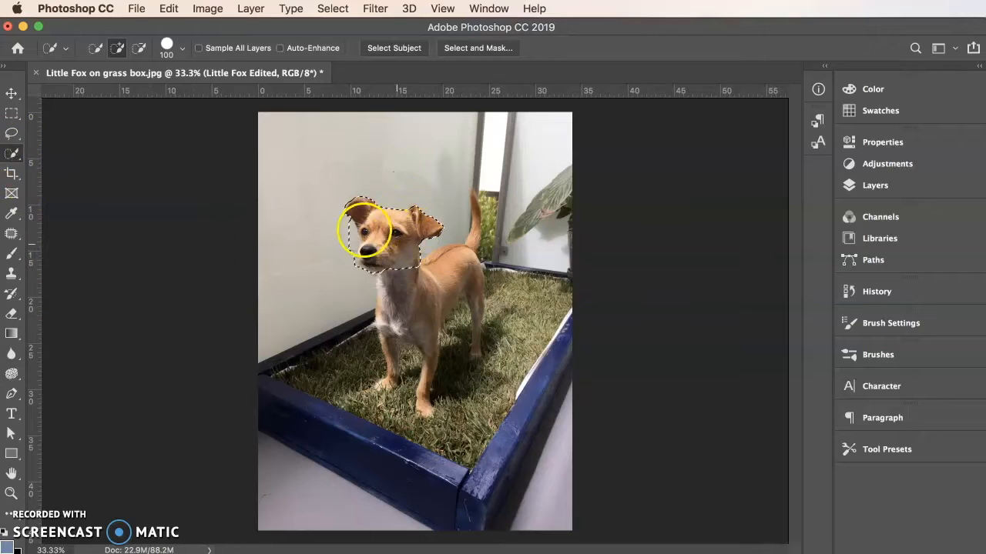
# Start Content-Aware Fill for the dog's head on the Little Fox Edited layer and expand the selection by 10 px.
pyautogui.click(897, 184)
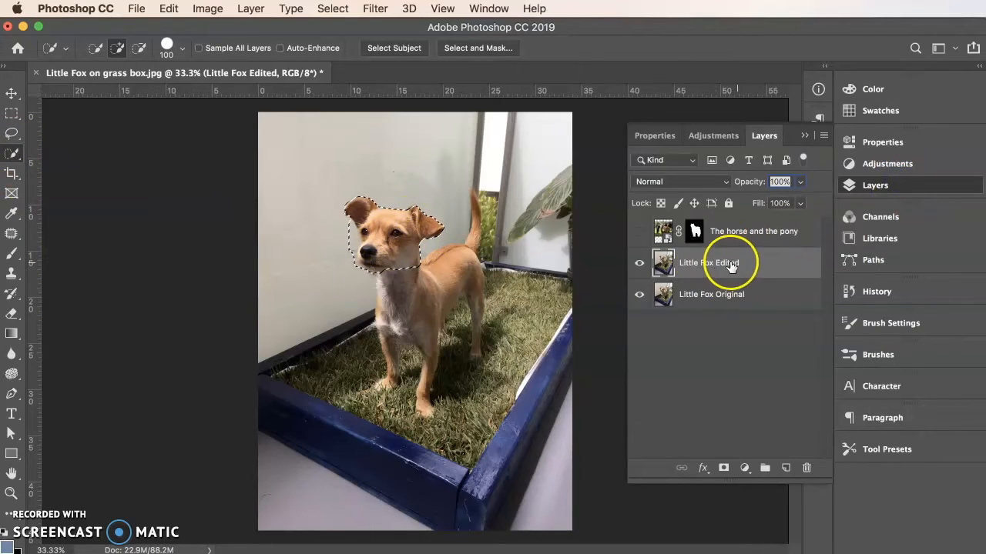
pyautogui.click(909, 187)
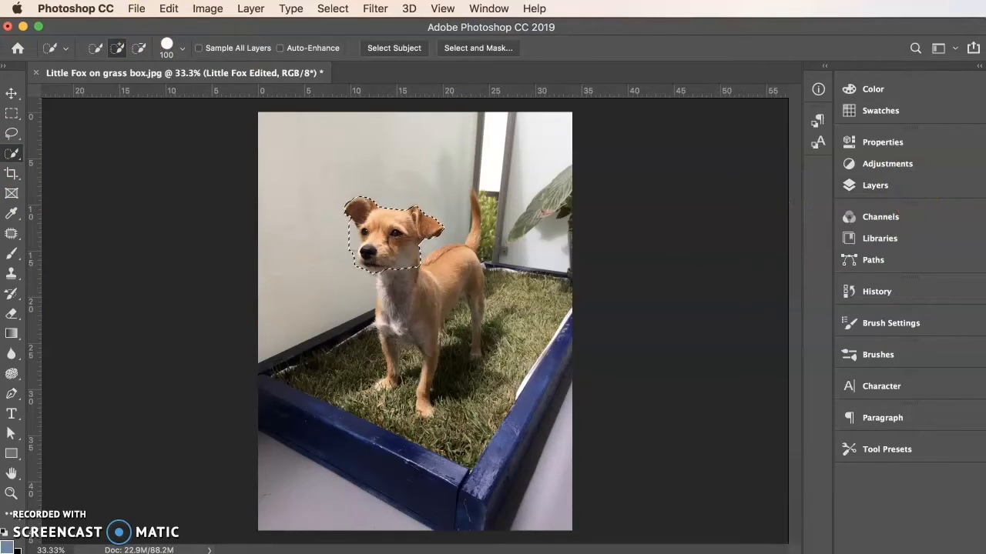
pyautogui.click(169, 8)
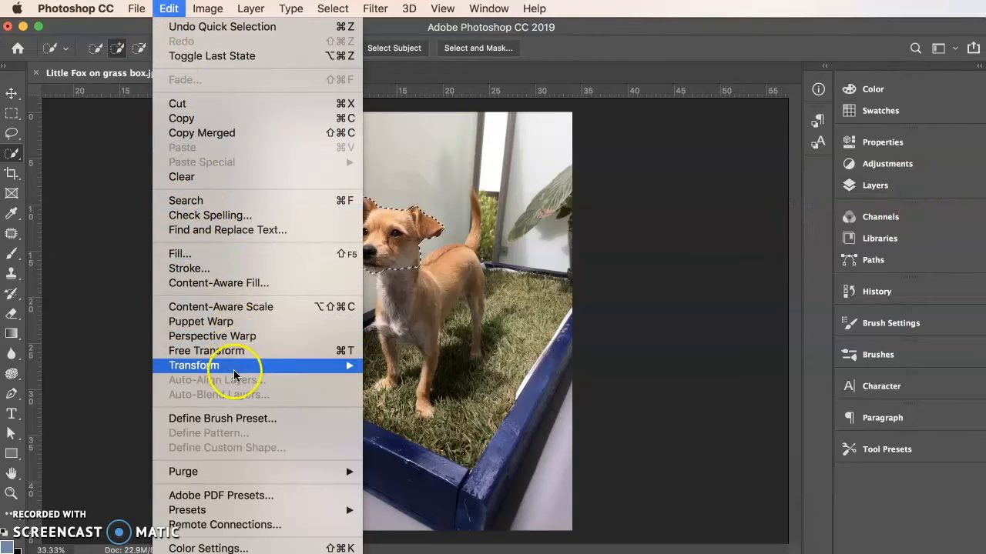
pyautogui.click(241, 285)
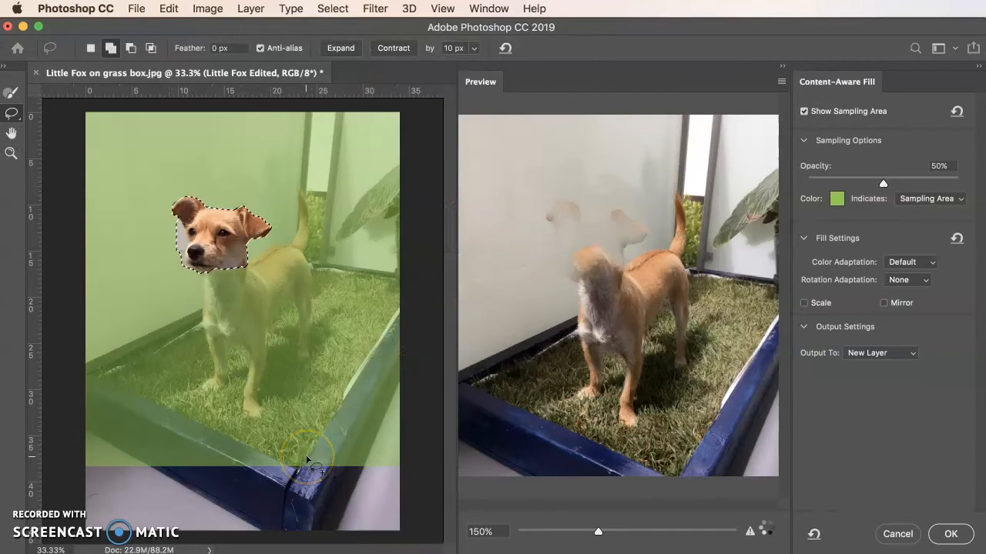
pyautogui.press('super+minus')
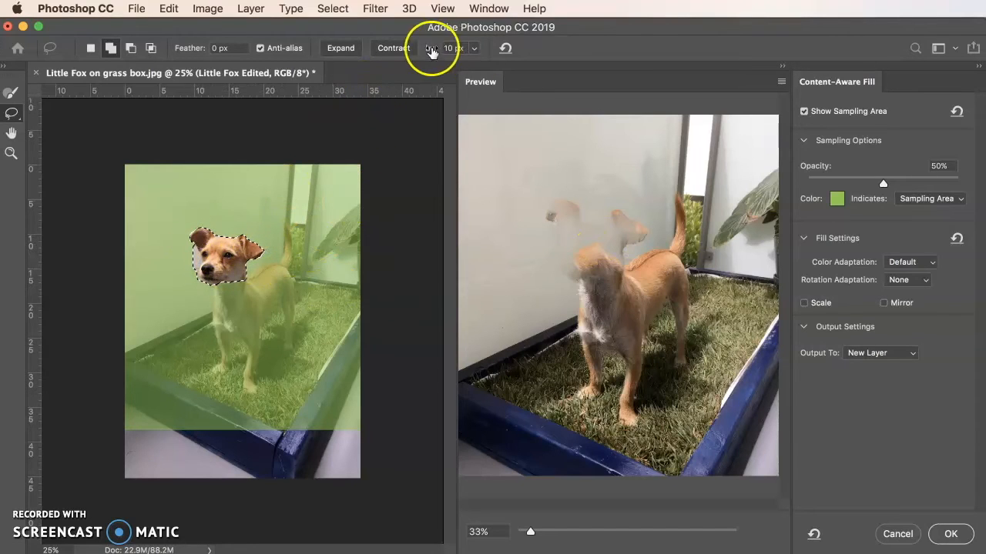
pyautogui.click(341, 48)
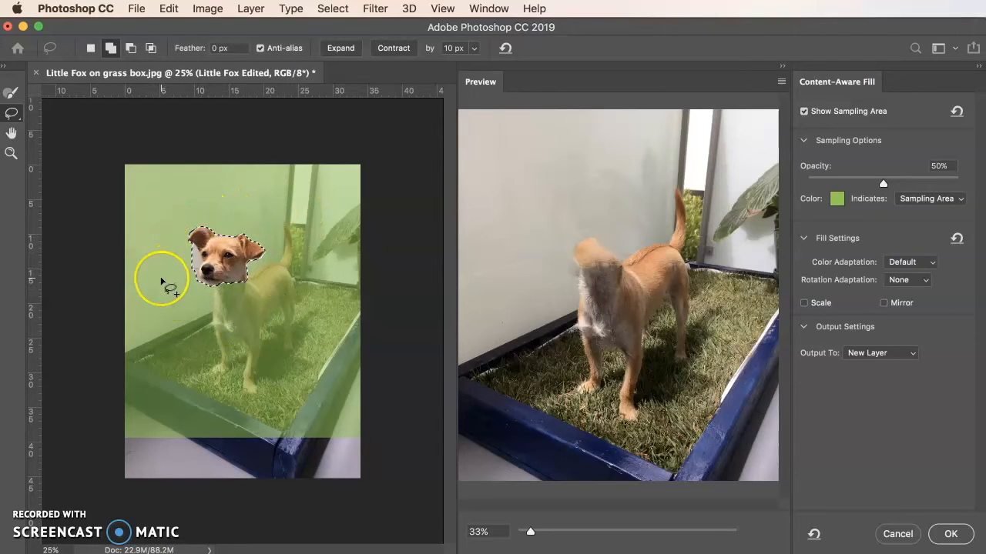
# Subtract the dog's body, grass, pole and right-hand wall panel from the sampling area with a size 260 brush, and add the neck back.
pyautogui.click(11, 92)
pyautogui.moveTo(222, 306)
pyautogui.mouseDown()
pyautogui.moveTo(151, 365)
pyautogui.moveTo(128, 360)
pyautogui.moveTo(223, 313)
pyautogui.moveTo(221, 328)
pyautogui.moveTo(88, 404)
pyautogui.moveTo(212, 357)
pyautogui.moveTo(187, 385)
pyautogui.moveTo(225, 377)
pyautogui.moveTo(258, 393)
pyautogui.moveTo(148, 429)
pyautogui.moveTo(135, 448)
pyautogui.moveTo(351, 442)
pyautogui.moveTo(430, 415)
pyautogui.moveTo(401, 400)
pyautogui.moveTo(252, 428)
pyautogui.moveTo(281, 418)
pyautogui.moveTo(264, 433)
pyautogui.moveTo(317, 373)
pyautogui.moveTo(280, 351)
pyautogui.moveTo(221, 355)
pyautogui.moveTo(244, 315)
pyautogui.moveTo(233, 327)
pyautogui.moveTo(279, 318)
pyautogui.moveTo(309, 329)
pyautogui.moveTo(265, 339)
pyautogui.moveTo(261, 328)
pyautogui.moveTo(217, 362)
pyautogui.moveTo(339, 279)
pyautogui.moveTo(285, 366)
pyautogui.moveTo(362, 311)
pyautogui.moveTo(347, 364)
pyautogui.moveTo(383, 346)
pyautogui.moveTo(362, 387)
pyautogui.moveTo(372, 297)
pyautogui.moveTo(325, 339)
pyautogui.moveTo(365, 277)
pyautogui.mouseUp()
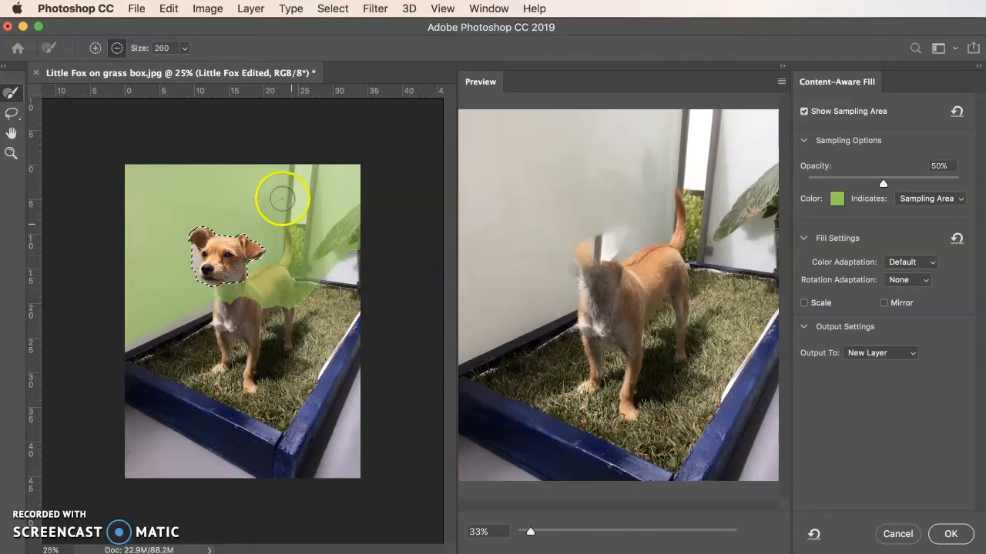
pyautogui.moveTo(295, 169); pyautogui.dragTo(285, 271)
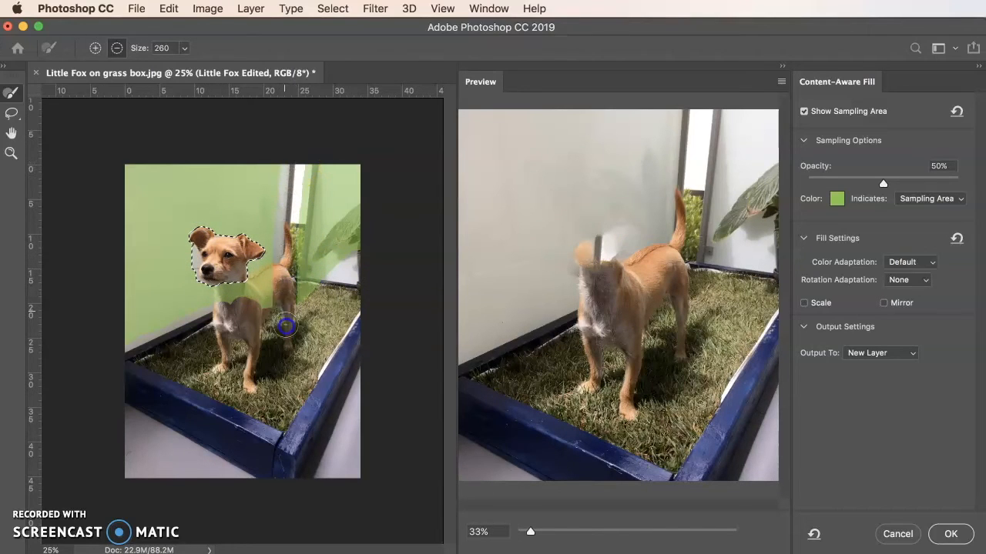
pyautogui.moveTo(308, 231); pyautogui.dragTo(321, 147)
pyautogui.moveTo(306, 326)
pyautogui.mouseDown()
pyautogui.moveTo(349, 154)
pyautogui.moveTo(336, 206)
pyautogui.moveTo(355, 284)
pyautogui.moveTo(362, 165)
pyautogui.moveTo(372, 271)
pyautogui.moveTo(341, 366)
pyautogui.mouseUp()
pyautogui.moveTo(267, 301); pyautogui.dragTo(263, 277)
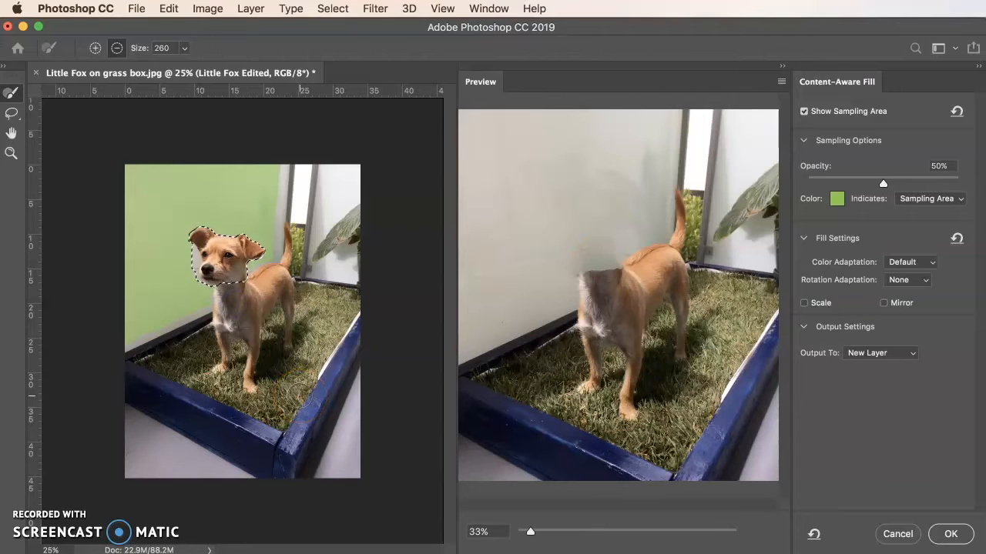
pyautogui.click(95, 47)
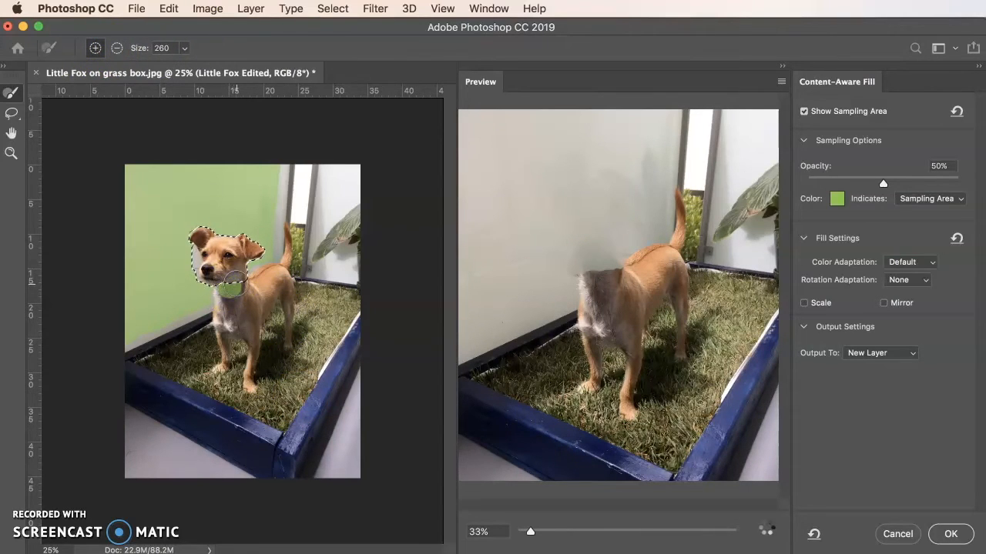
pyautogui.moveTo(226, 254); pyautogui.dragTo(231, 261)
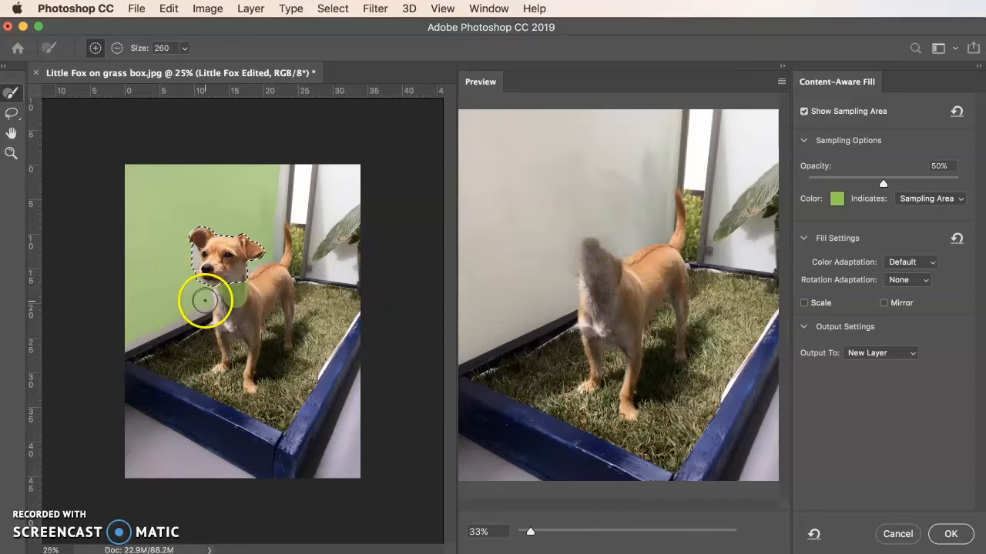
# Extend the fill selection with the Lasso below the chin and around the ears, and output the fill to a new layer.
pyautogui.click(11, 114)
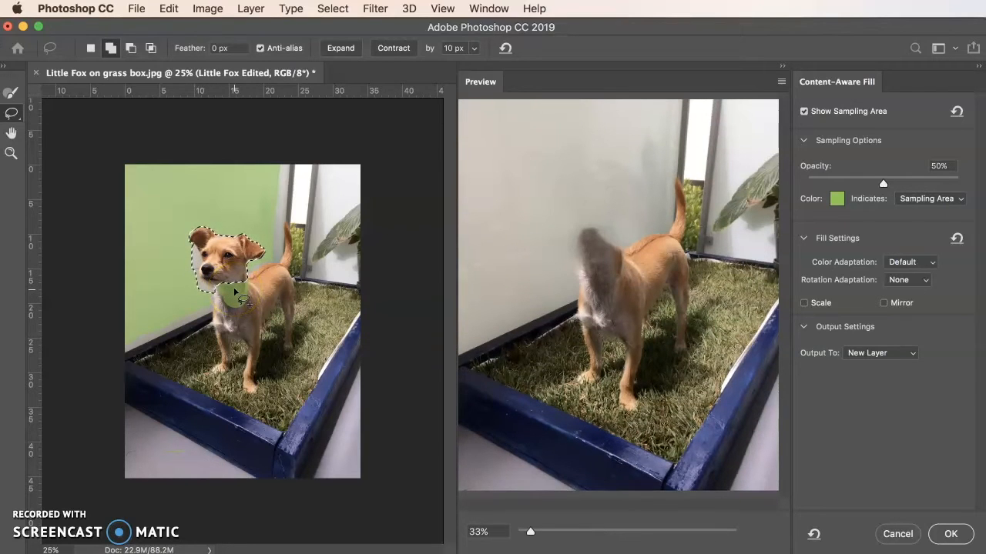
pyautogui.click(322, 420)
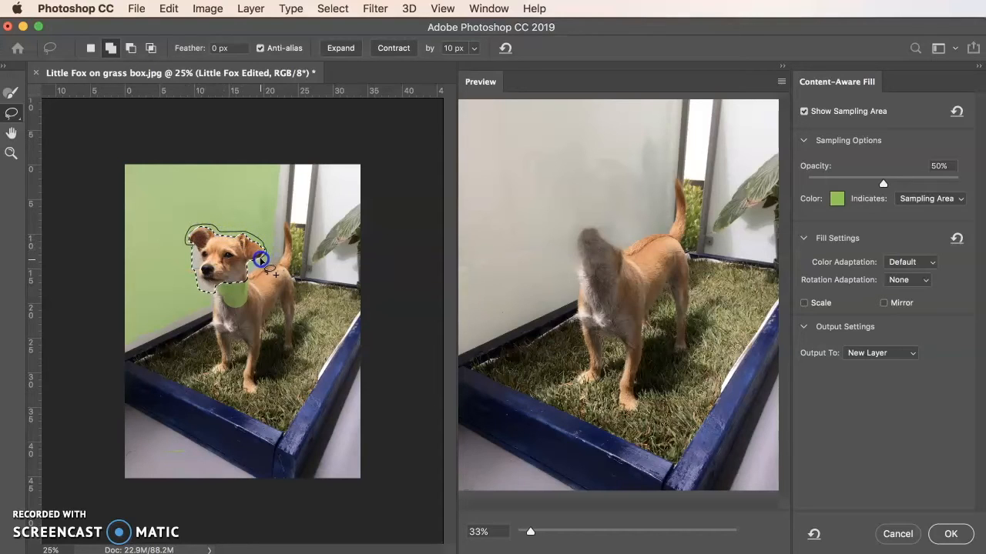
pyautogui.moveTo(194, 248); pyautogui.dragTo(195, 249)
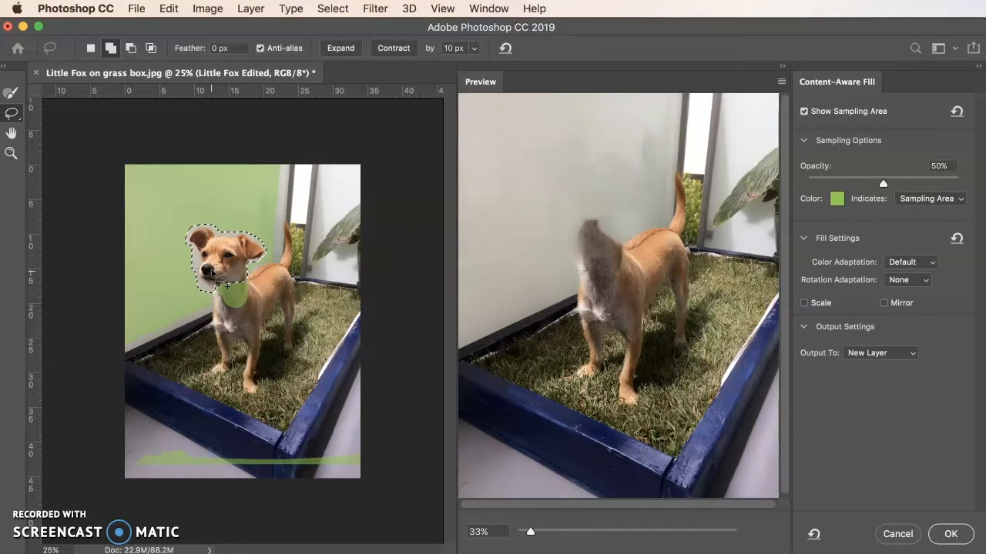
pyautogui.click(951, 535)
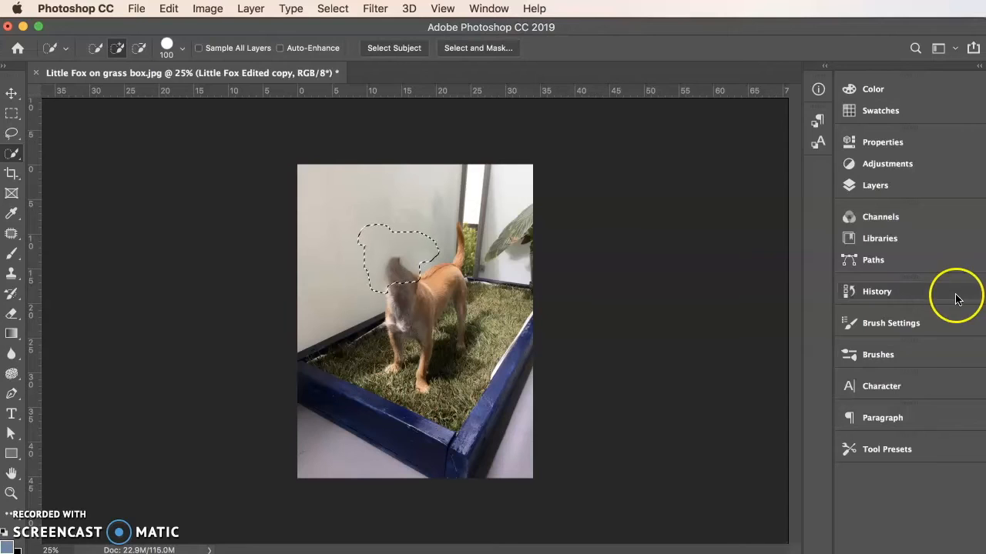
# Toggle The horse and the pony layer to compare it with the headless dog, and leave it shown.
pyautogui.click(874, 188)
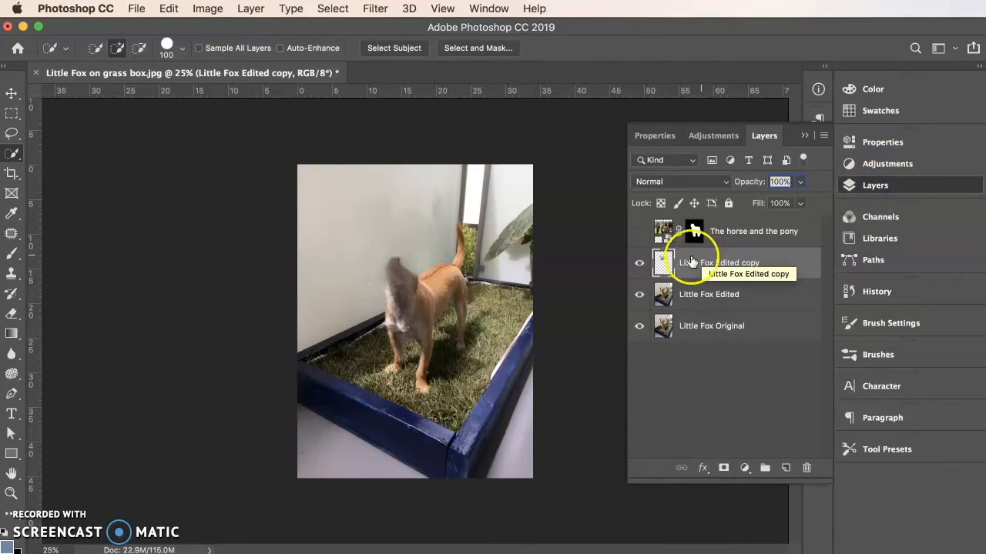
pyautogui.click(639, 233)
pyautogui.click(639, 232)
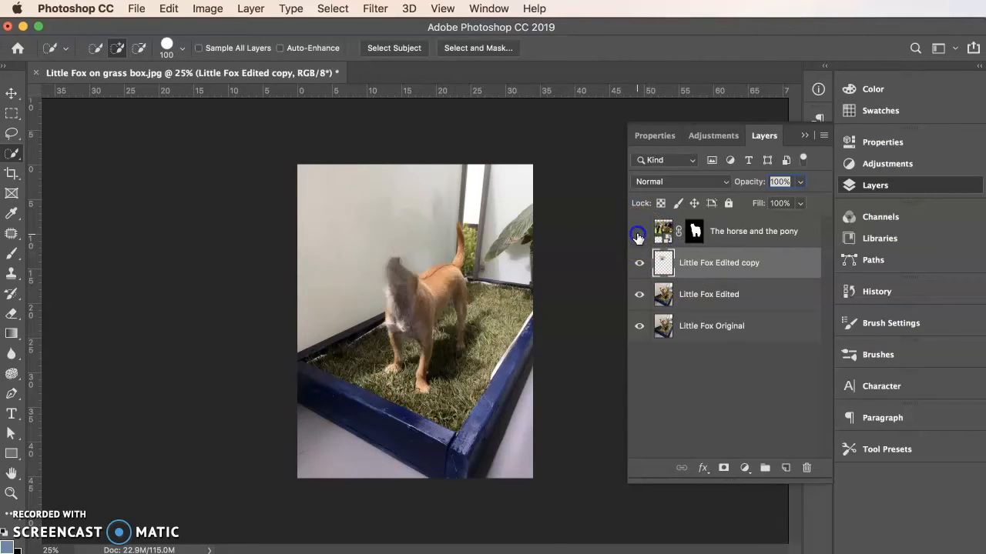
pyautogui.click(638, 233)
pyautogui.click(638, 233)
pyautogui.click(638, 232)
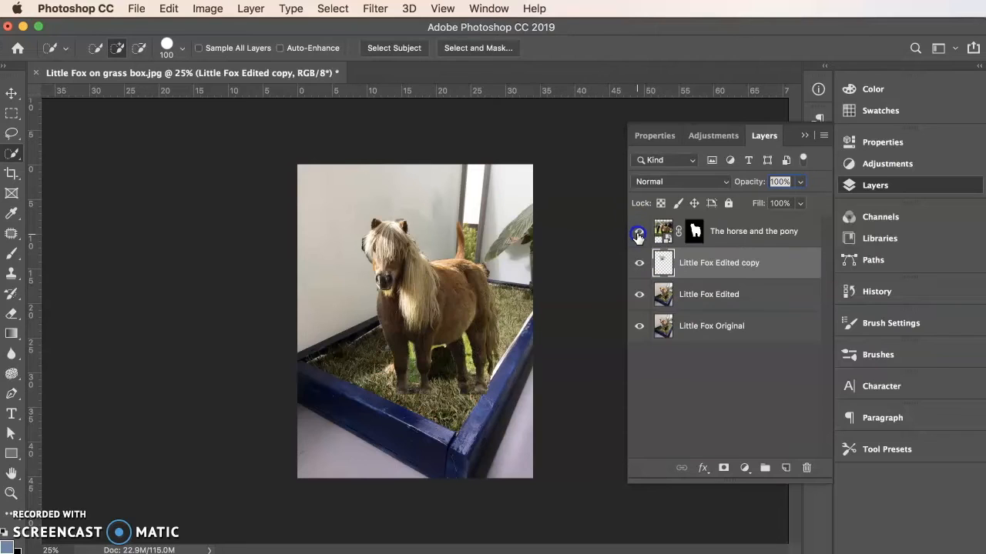
# Paint black with a soft size 400 brush on the pony's layer mask to hide its hindquarters and legs.
pyautogui.click(696, 231)
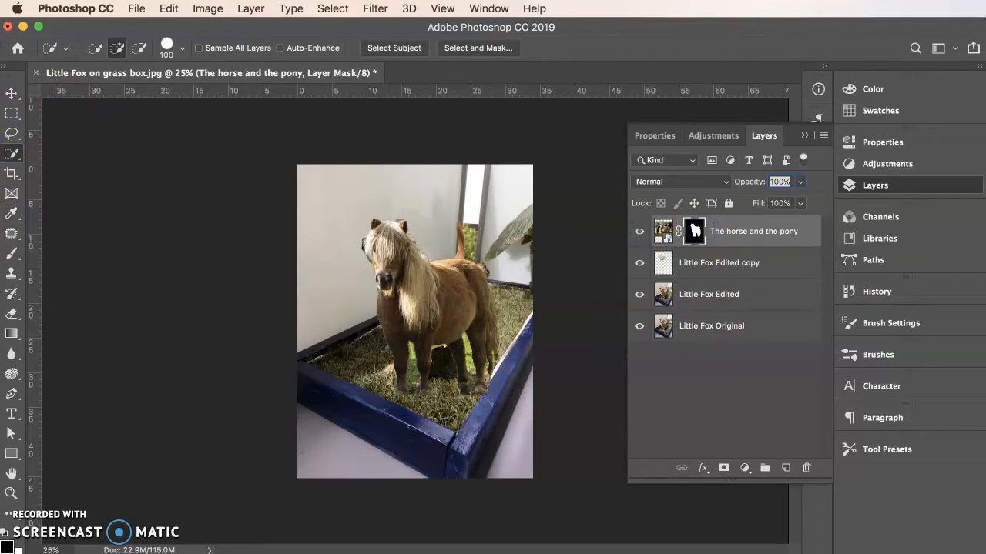
pyautogui.click(11, 254)
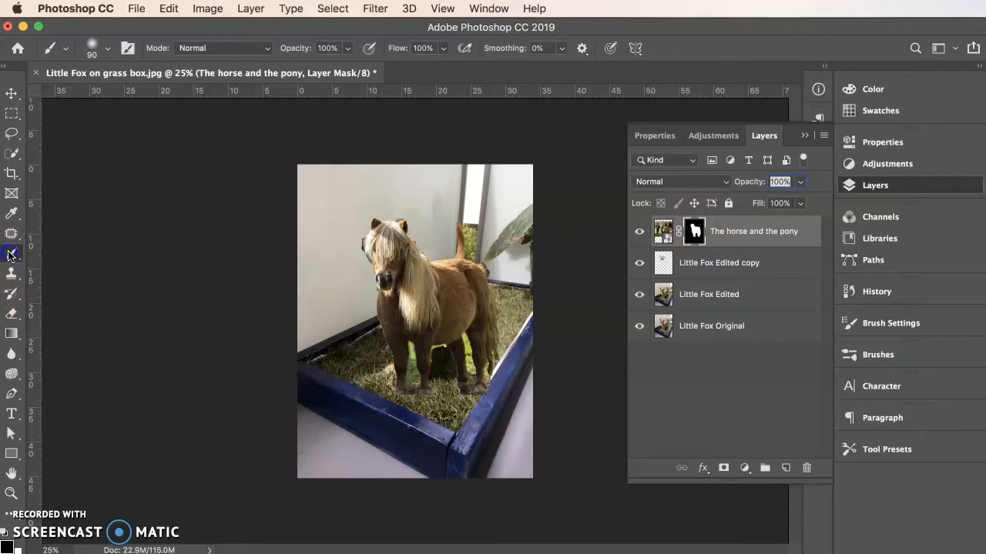
pyautogui.click(8, 530)
pyautogui.moveTo(482, 288)
pyautogui.mouseDown()
pyautogui.moveTo(489, 352)
pyautogui.moveTo(472, 386)
pyautogui.moveTo(486, 364)
pyautogui.moveTo(466, 361)
pyautogui.moveTo(479, 335)
pyautogui.moveTo(450, 362)
pyautogui.moveTo(425, 379)
pyautogui.mouseUp()
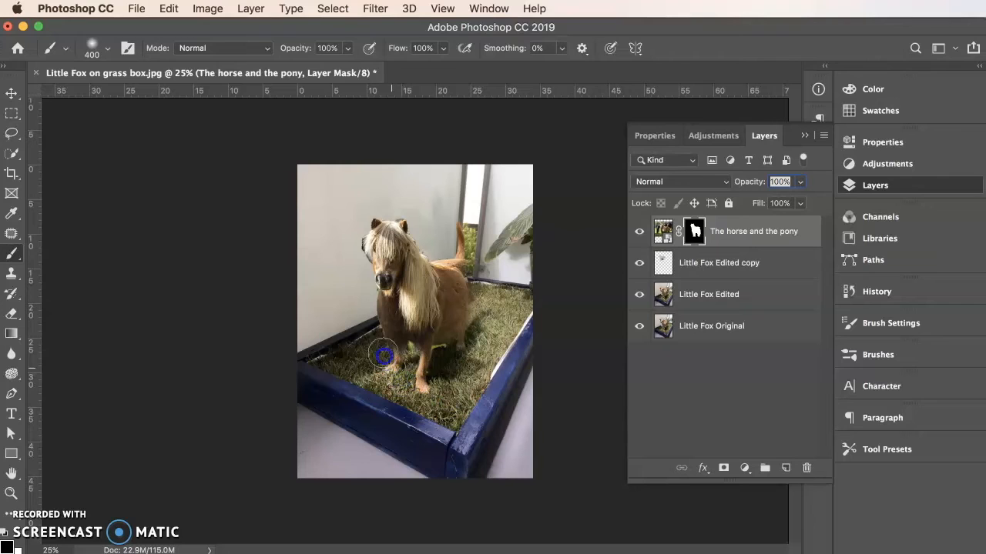
pyautogui.moveTo(454, 351); pyautogui.dragTo(502, 319)
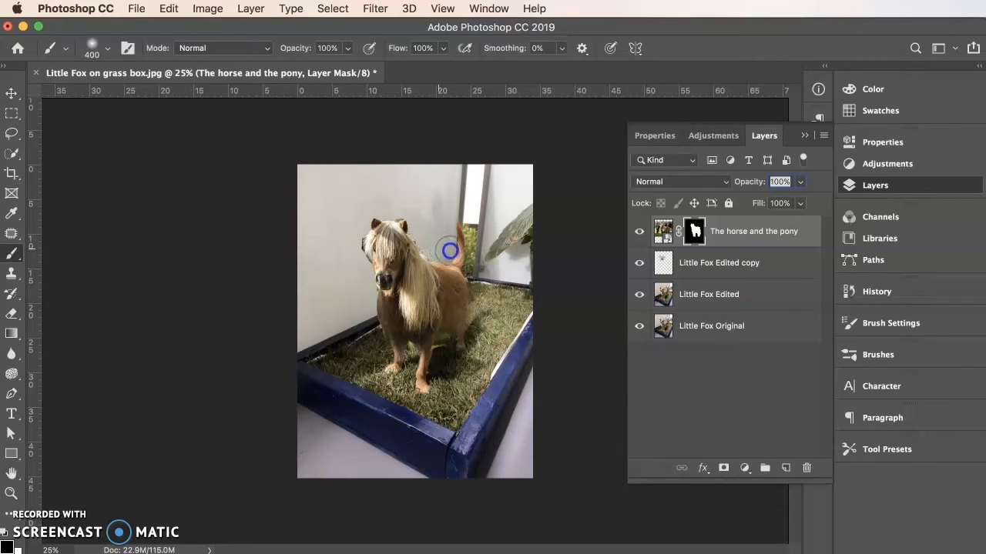
# Shift the masked pony slightly down and right over the dog's body, and target the layer's image instead of its mask.
pyautogui.click(12, 93)
pyautogui.moveTo(391, 272); pyautogui.dragTo(407, 286)
pyautogui.click(664, 237)
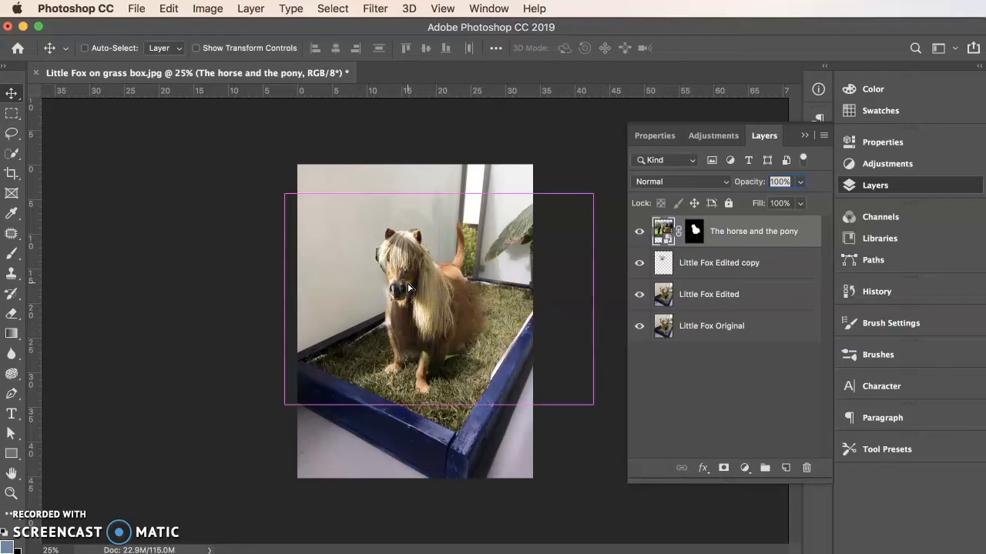
# Scale the masked pony to about 89.68% and reposition it so its head and neck fit the dog's body.
pyautogui.press('super+t')
pyautogui.moveTo(592, 404); pyautogui.dragTo(562, 379)
pyautogui.moveTo(404, 285); pyautogui.dragTo(427, 305)
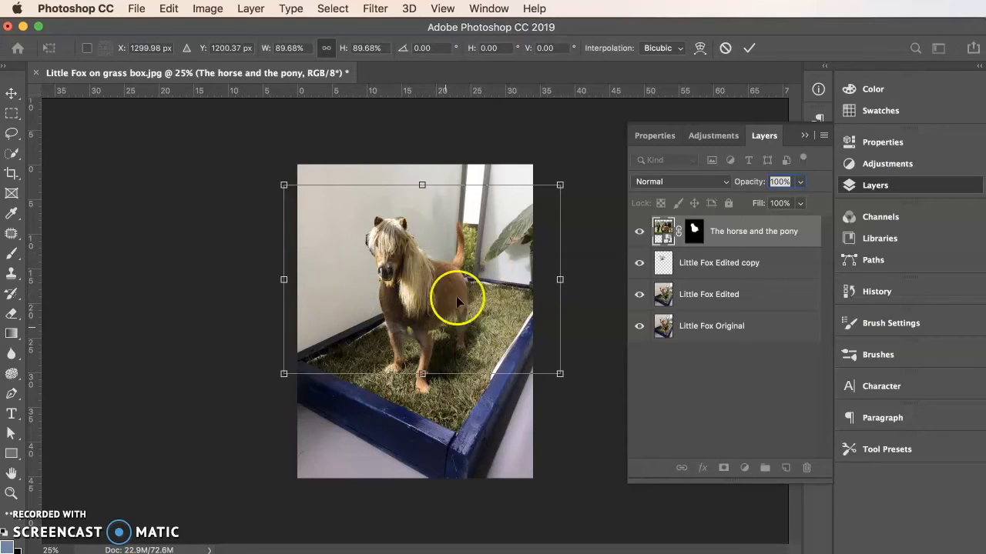
pyautogui.press('Return')
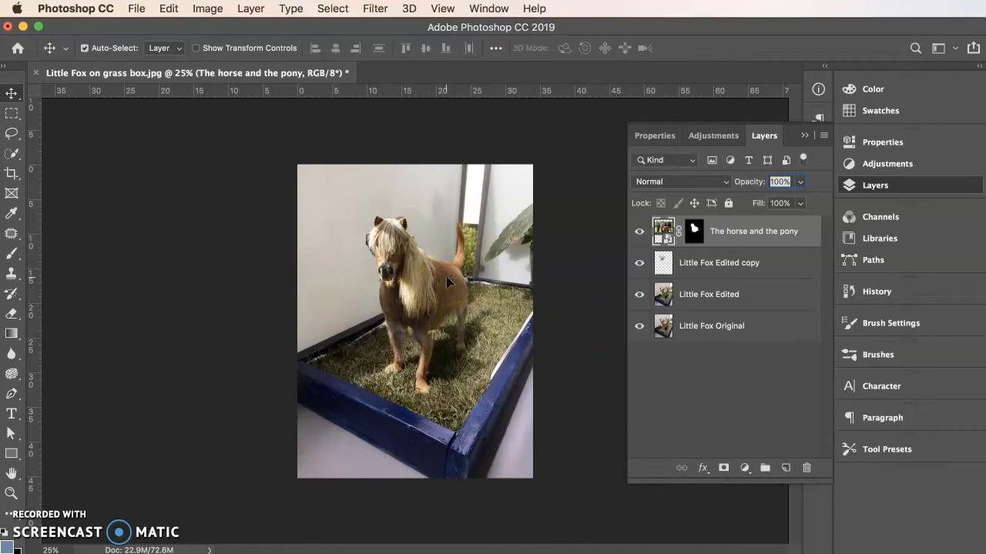
# Paint black on the pony's layer mask with a size 150 brush to remove green remnants at the chest and belly.
pyautogui.press('super+plus')
pyautogui.press('super+plus')
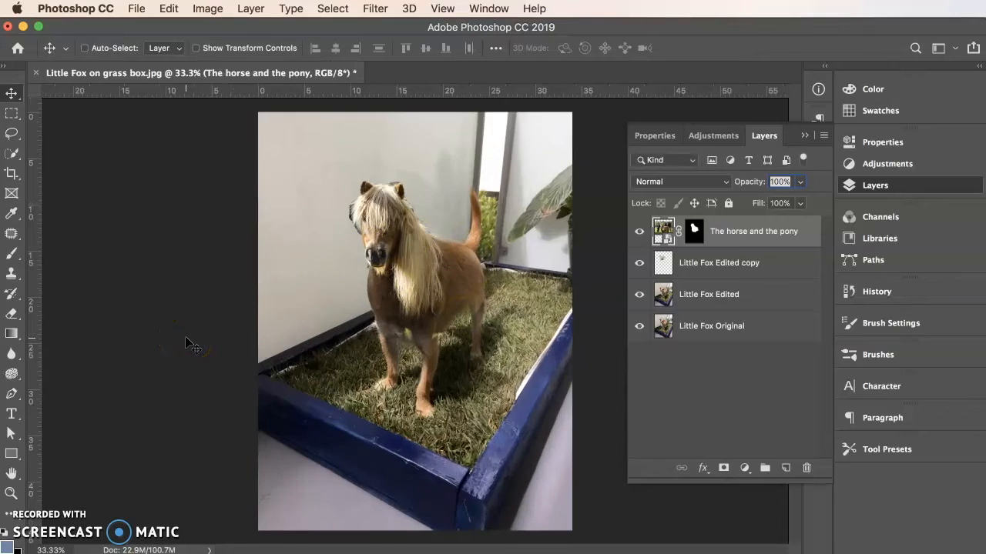
pyautogui.press('super+plus')
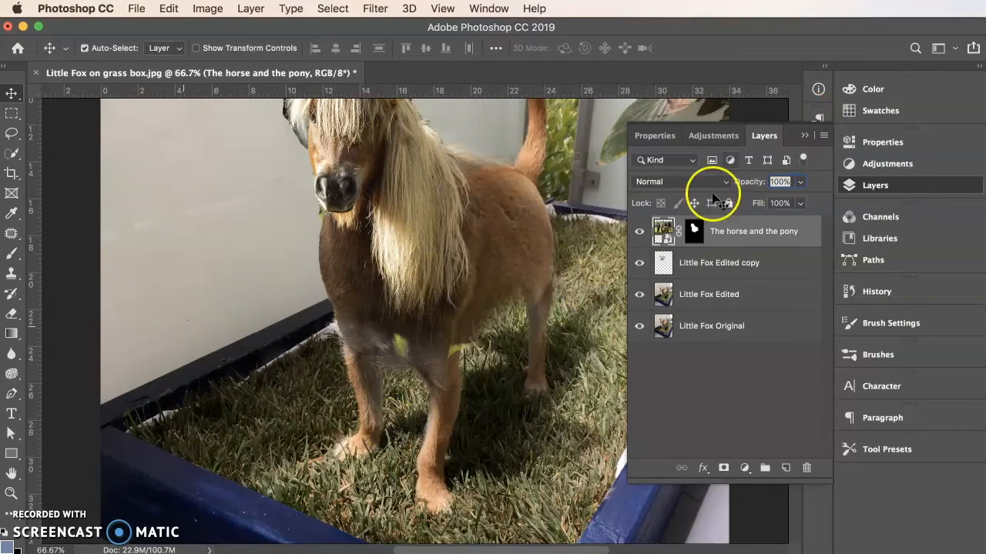
pyautogui.click(693, 231)
pyautogui.click(804, 135)
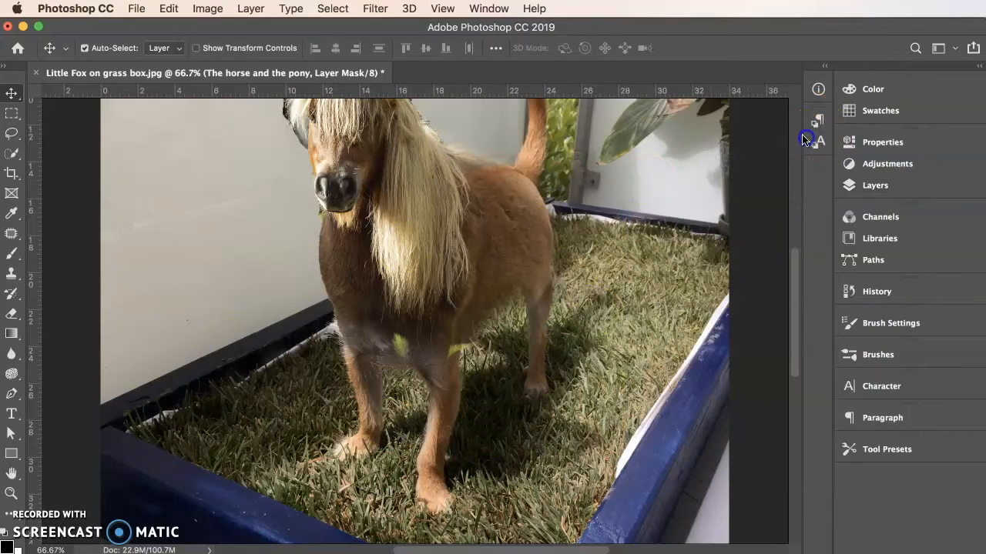
pyautogui.click(13, 256)
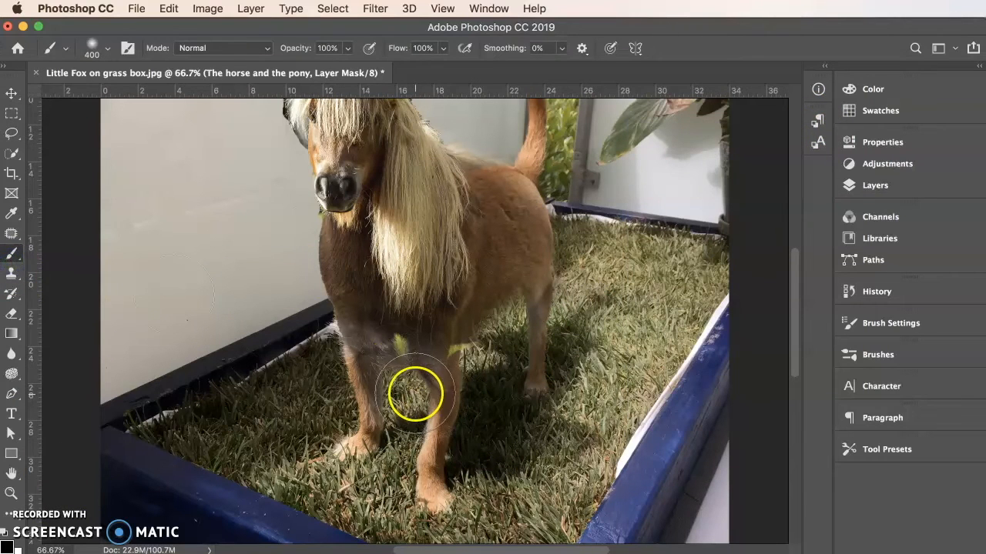
pyautogui.press('[')
pyautogui.press('[')
pyautogui.press('[')
pyautogui.press('[')
pyautogui.press('[')
pyautogui.click(395, 359)
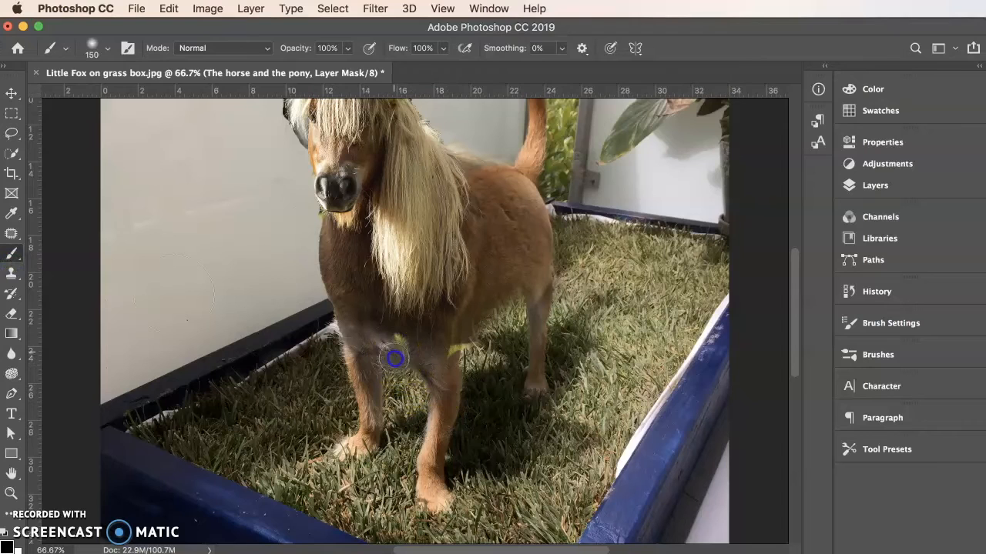
pyautogui.moveTo(398, 349)
pyautogui.mouseDown()
pyautogui.moveTo(399, 378)
pyautogui.moveTo(380, 341)
pyautogui.mouseUp()
pyautogui.moveTo(475, 353); pyautogui.dragTo(501, 314)
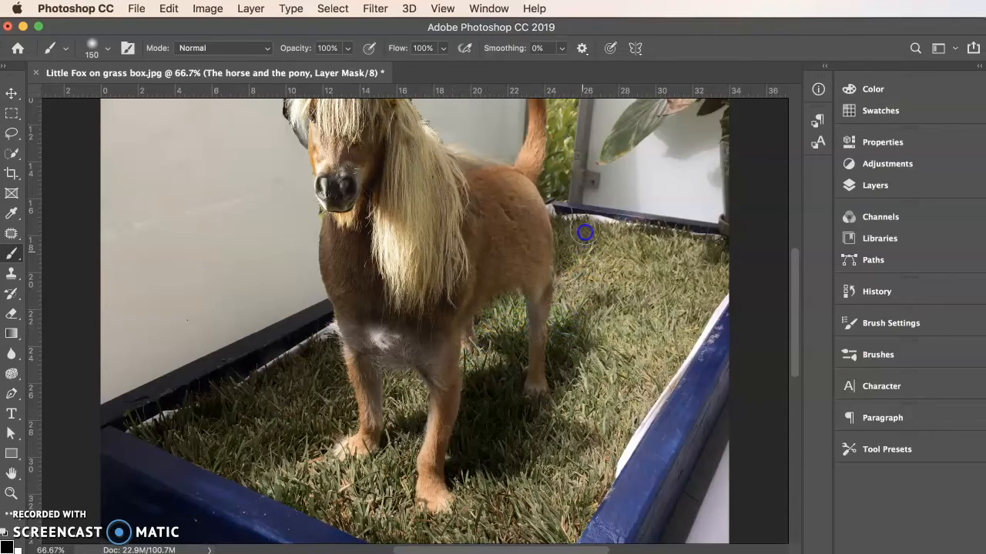
# Mask out the pony remnants above the dog's back, and clean beside the mane with a size 70 brush.
pyautogui.scroll(-2, 600, 254)
pyautogui.scroll(5, 554, 231)
pyautogui.moveTo(479, 206)
pyautogui.mouseDown()
pyautogui.moveTo(509, 204)
pyautogui.moveTo(468, 205)
pyautogui.moveTo(464, 221)
pyautogui.mouseUp()
pyautogui.press('[')
pyautogui.press('[')
pyautogui.press('[')
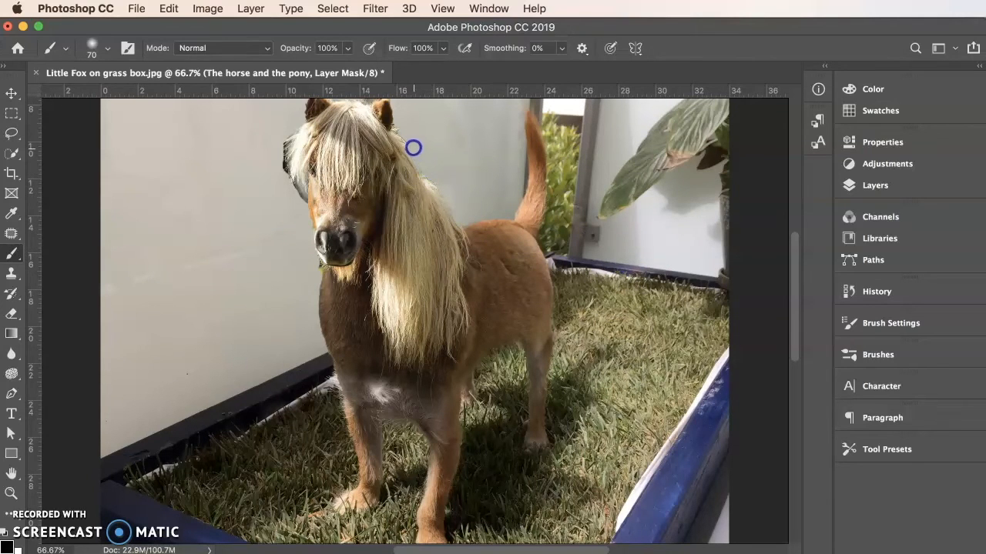
pyautogui.moveTo(413, 147); pyautogui.dragTo(433, 155)
# Paint the mask around the pony's ears and head with a size 46 brush to hide the dark background remnants.
pyautogui.scroll(5, 440, 203)
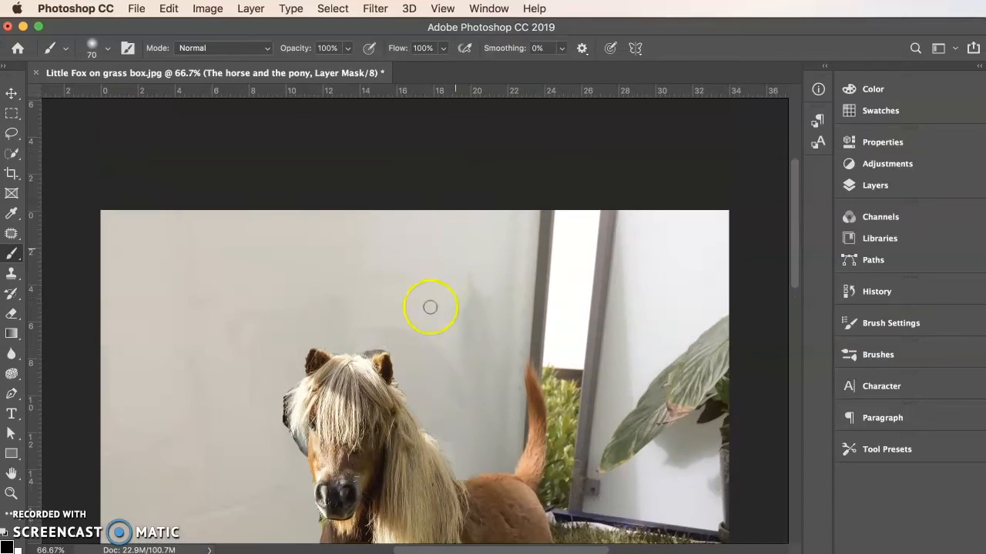
pyautogui.scroll(1, 416, 347)
pyautogui.press('[')
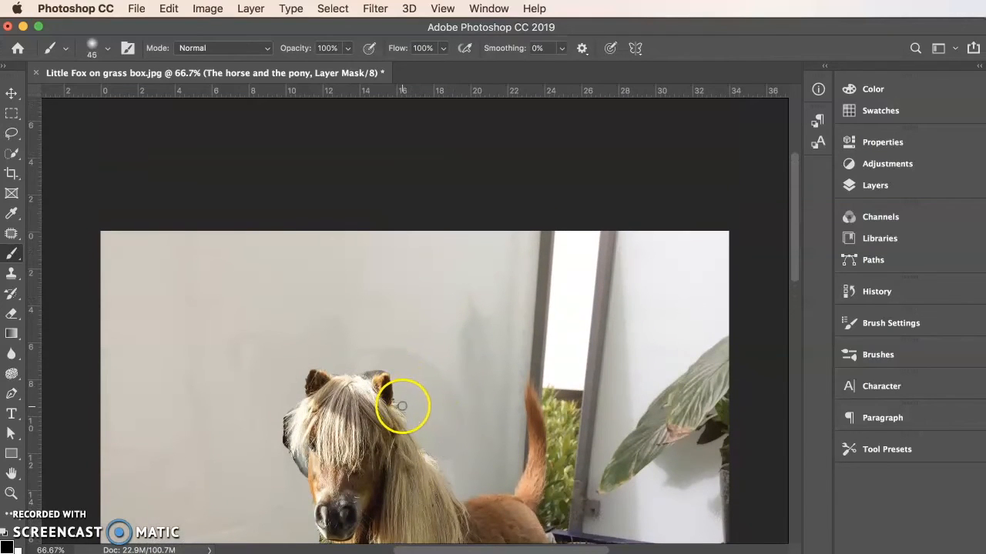
pyautogui.moveTo(379, 372)
pyautogui.mouseDown()
pyautogui.moveTo(372, 360)
pyautogui.moveTo(316, 363)
pyautogui.mouseUp()
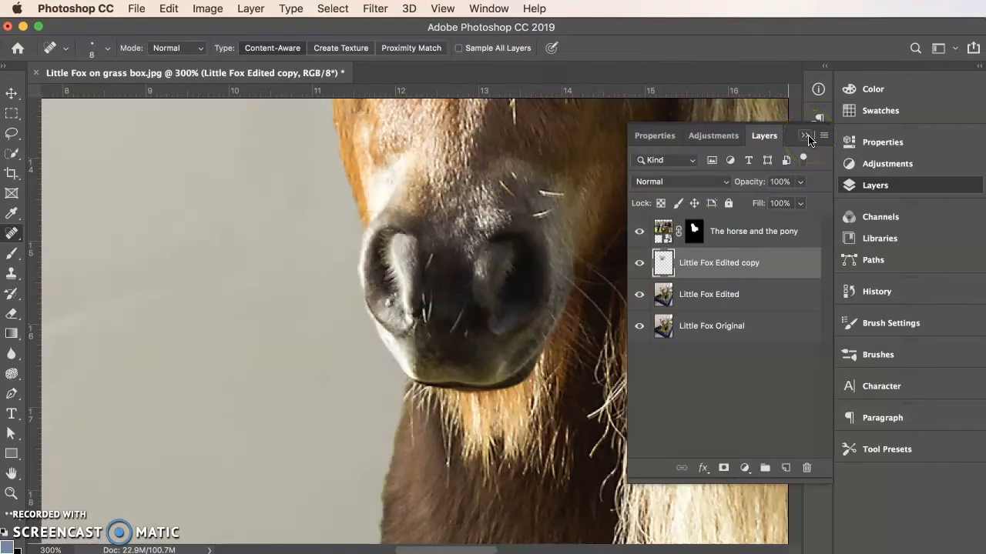
# Target the pony's layer mask and set a 25 px Soft Round brush with 0% hardness and 64% flow.
pyautogui.click(811, 139)
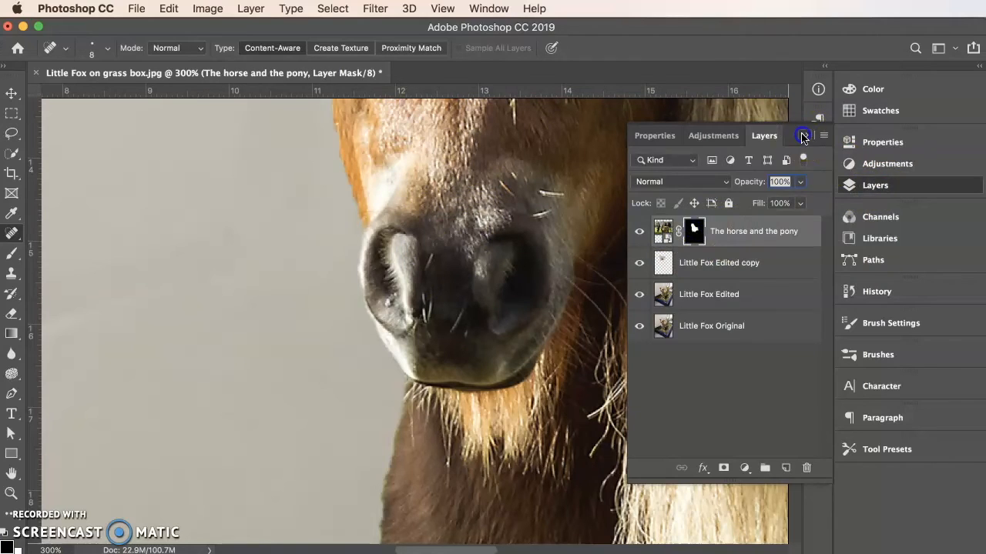
pyautogui.click(803, 137)
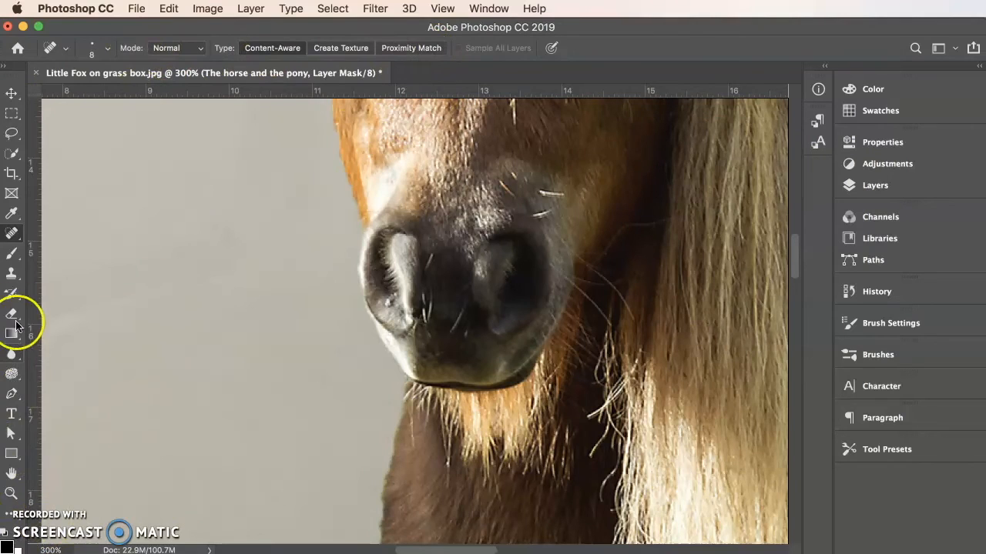
pyautogui.click(12, 253)
pyautogui.click(442, 48)
pyautogui.moveTo(413, 68); pyautogui.dragTo(418, 68)
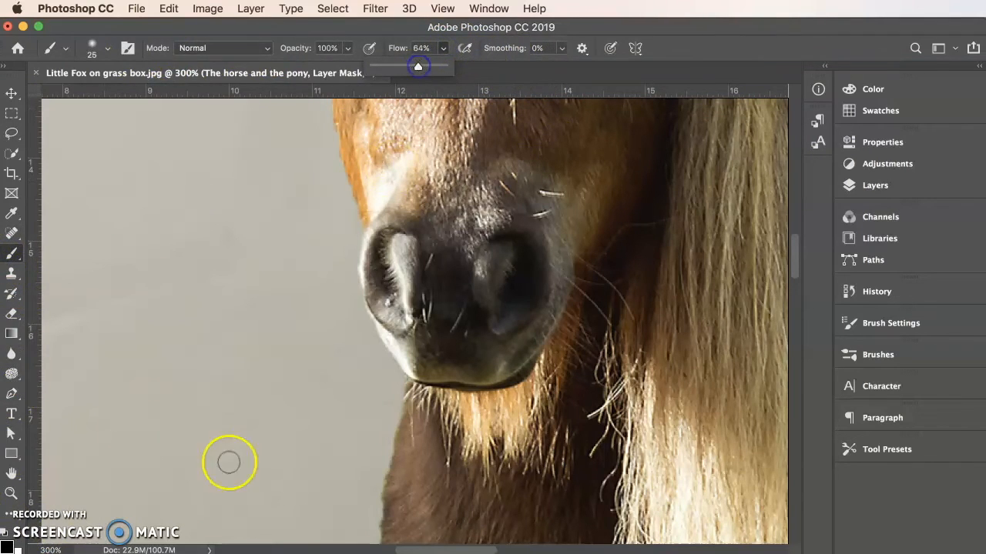
pyautogui.click(96, 47)
pyautogui.moveTo(83, 131); pyautogui.dragTo(70, 134)
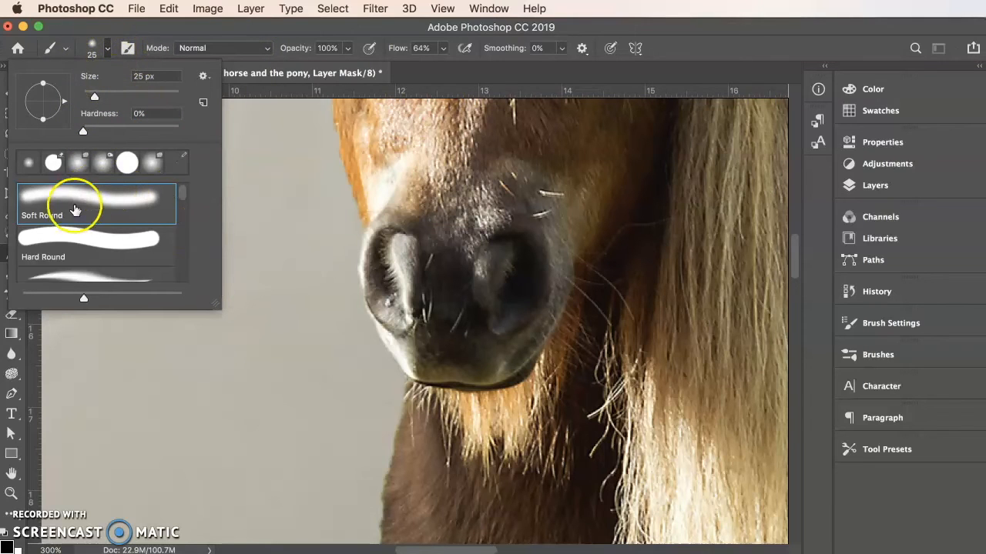
pyautogui.moveTo(83, 131); pyautogui.dragTo(87, 136)
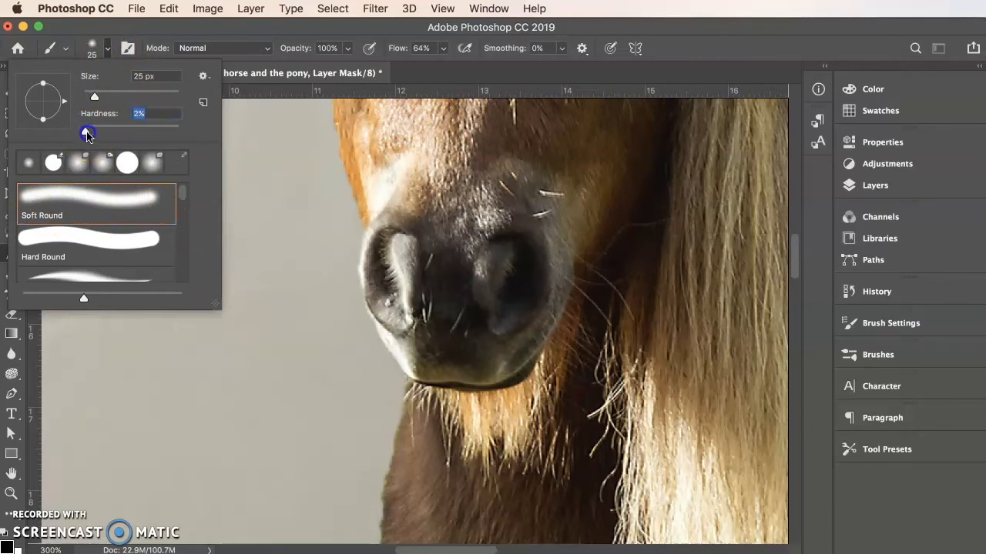
pyautogui.moveTo(208, 137); pyautogui.dragTo(91, 132)
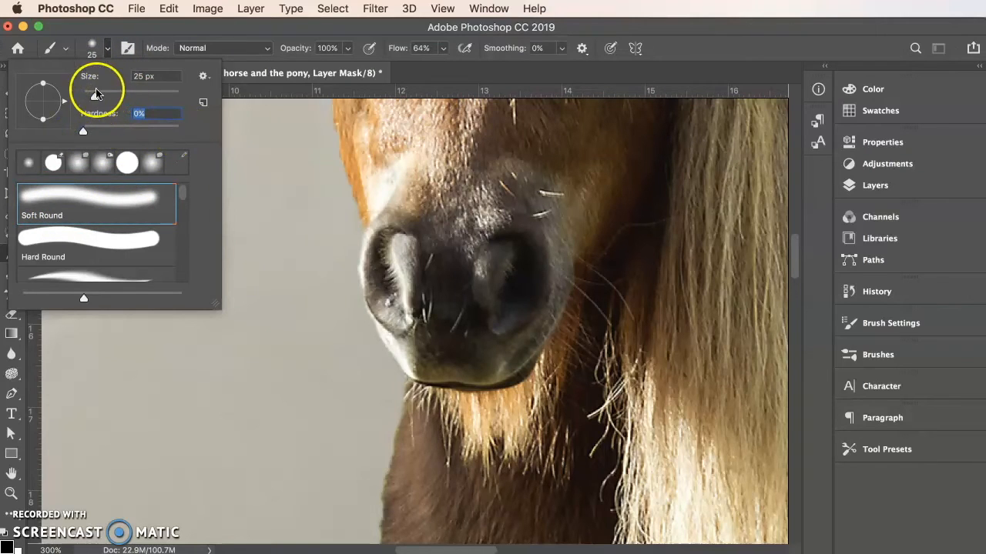
pyautogui.click(107, 53)
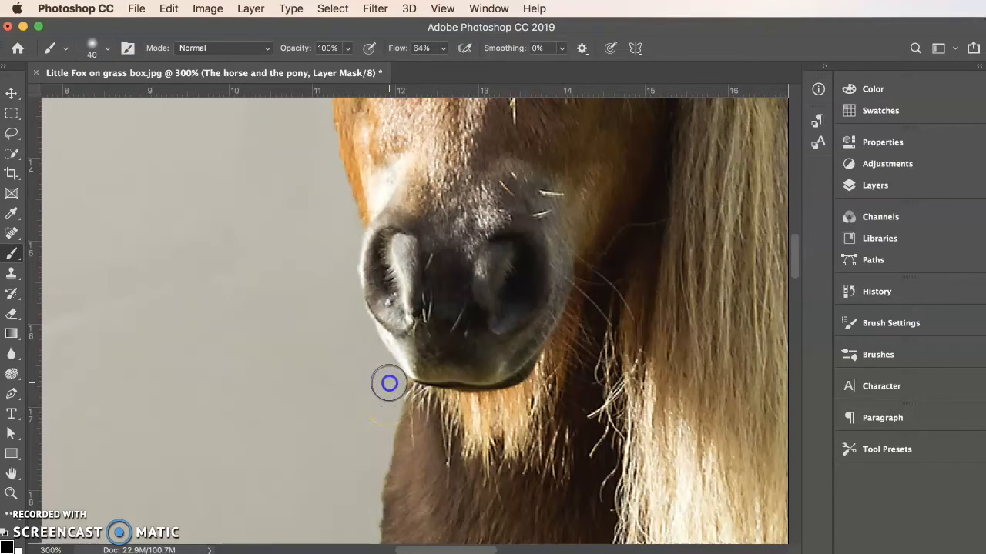
# Paint black with a size 40 brush down the outer edge of the pony's neck and chest to clean the mask.
pyautogui.moveTo(381, 420); pyautogui.dragTo(358, 504)
pyautogui.scroll(-5, 344, 434)
pyautogui.moveTo(367, 295)
pyautogui.mouseDown()
pyautogui.moveTo(353, 468)
pyautogui.moveTo(385, 403)
pyautogui.moveTo(401, 458)
pyautogui.mouseUp()
pyautogui.scroll(-3, 352, 468)
pyautogui.click(408, 484)
pyautogui.click(375, 386)
pyautogui.scroll(-15, 341, 489)
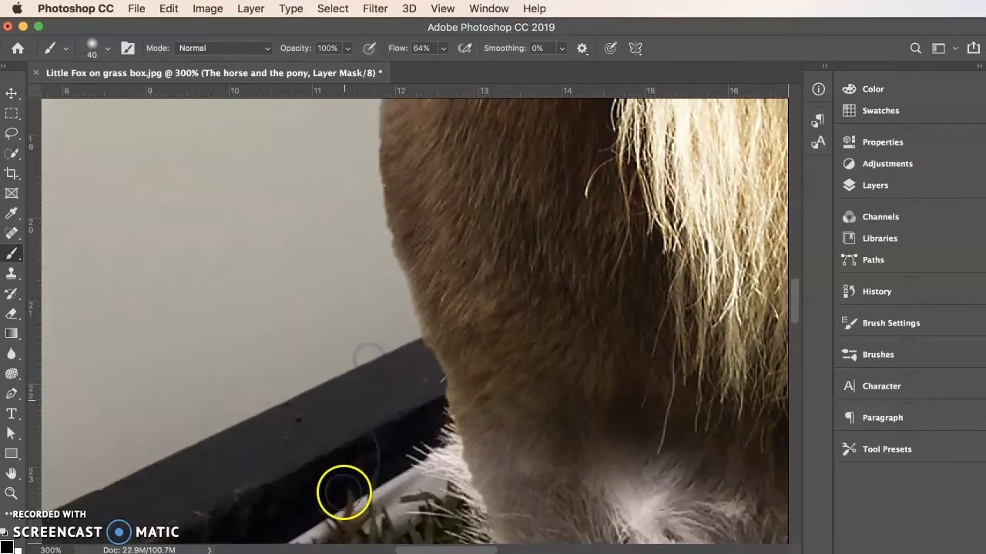
# Paint black over the pony's lower neck and chest with a size 200 soft brush to reveal the dog's chest fur.
pyautogui.hscroll(2, 616, 404)
pyautogui.hscroll(10, 616, 403)
pyautogui.scroll(-3, 616, 403)
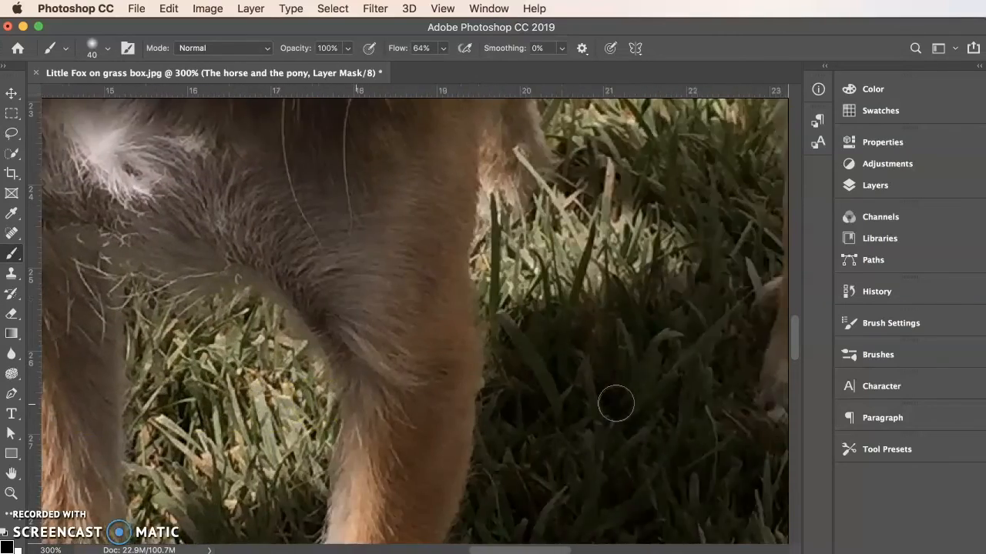
pyautogui.scroll(8, 617, 393)
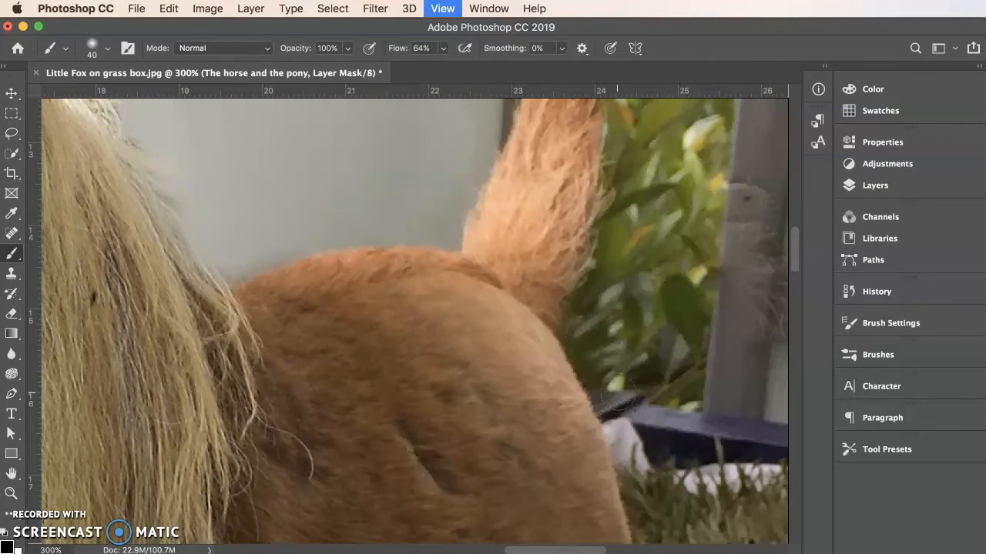
pyautogui.press('super+0')
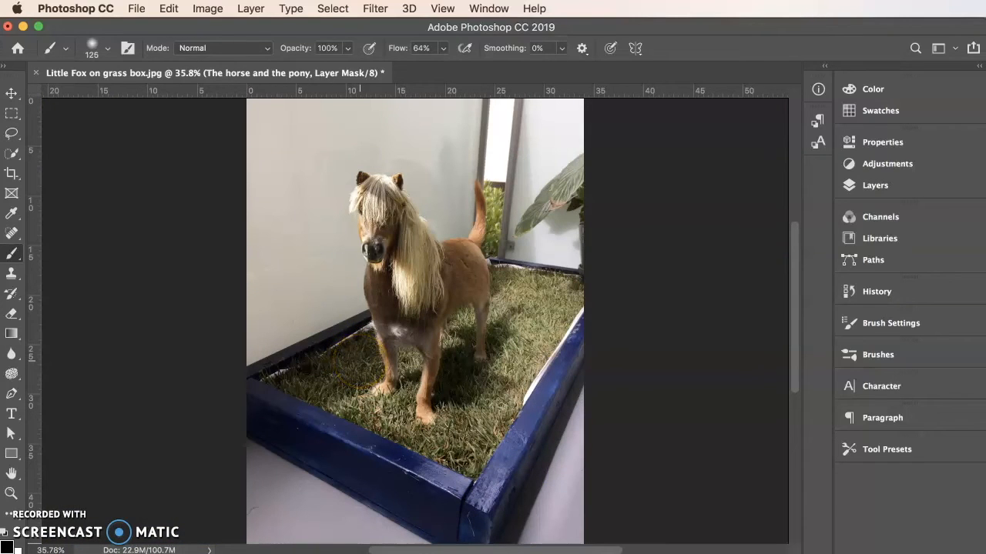
pyautogui.click(391, 326)
pyautogui.click(373, 292)
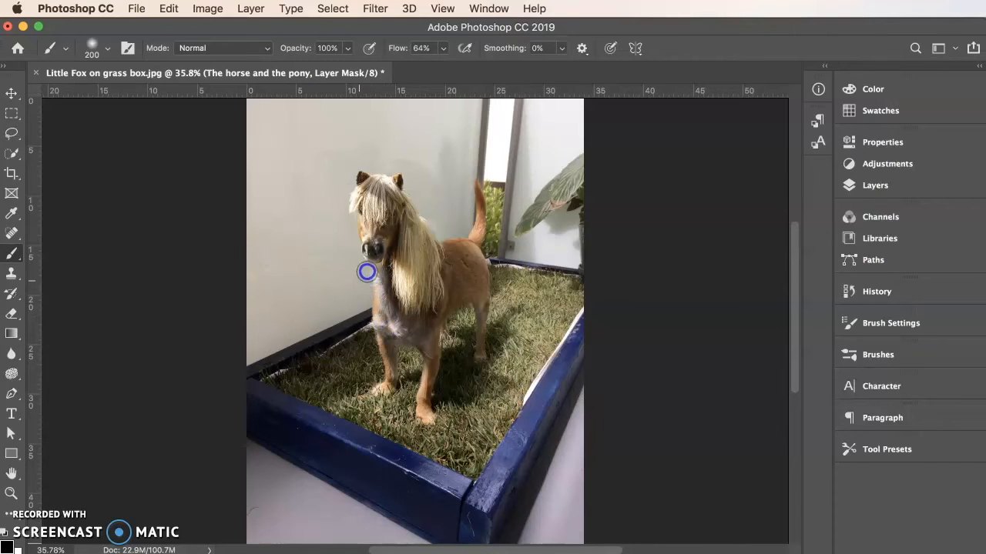
pyautogui.moveTo(378, 287); pyautogui.dragTo(384, 336)
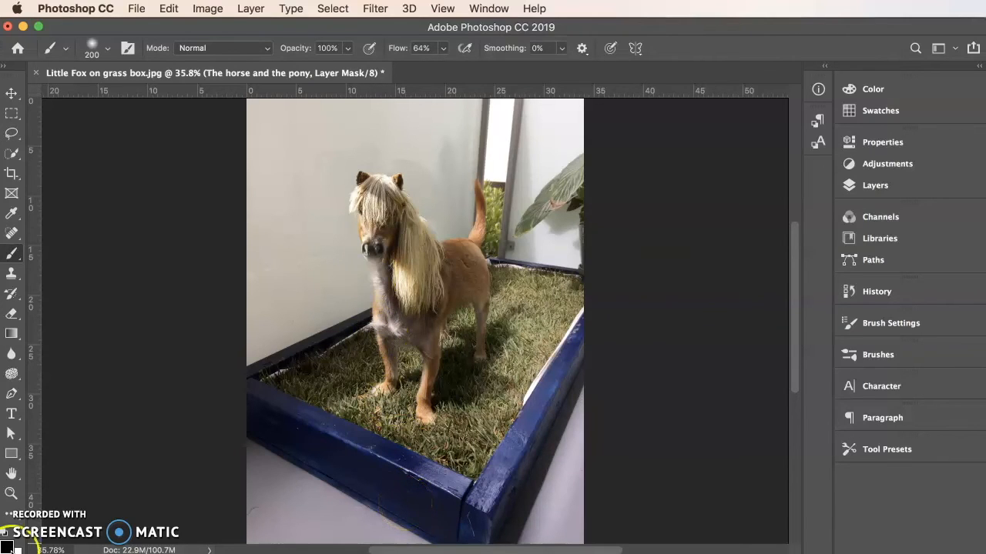
# Restore the pony's muzzle by painting white on the mask, and clean the wall beside it with black.
pyautogui.click(373, 249)
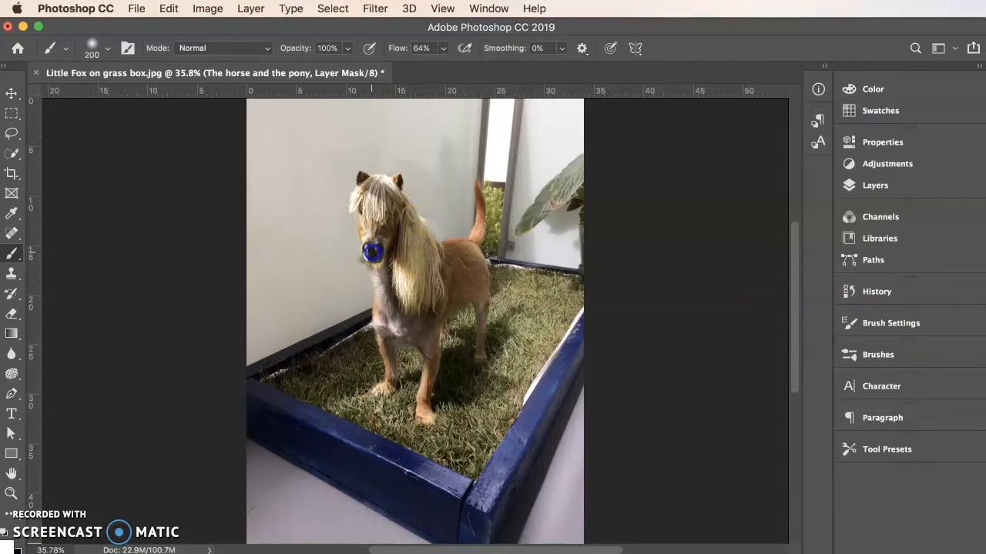
pyautogui.click(14, 533)
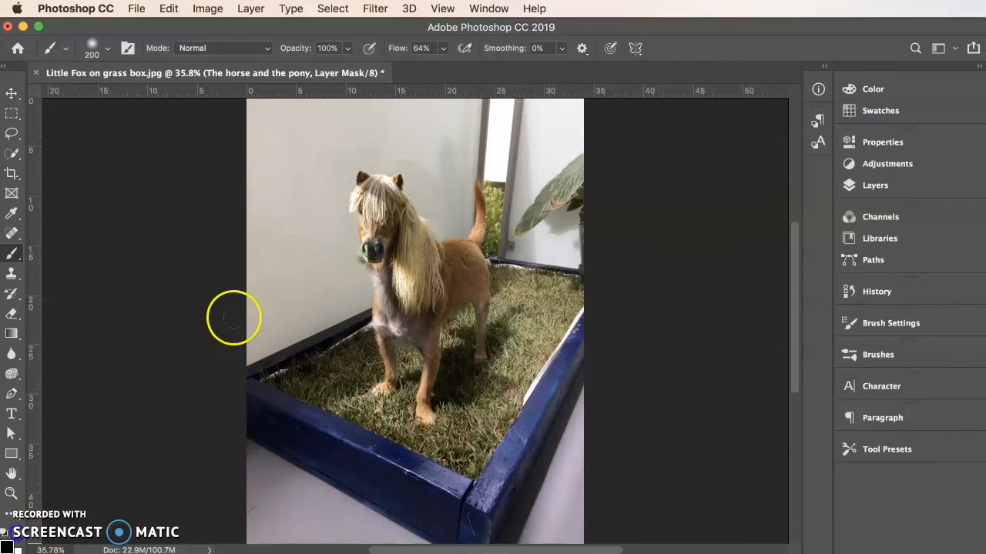
pyautogui.click(348, 256)
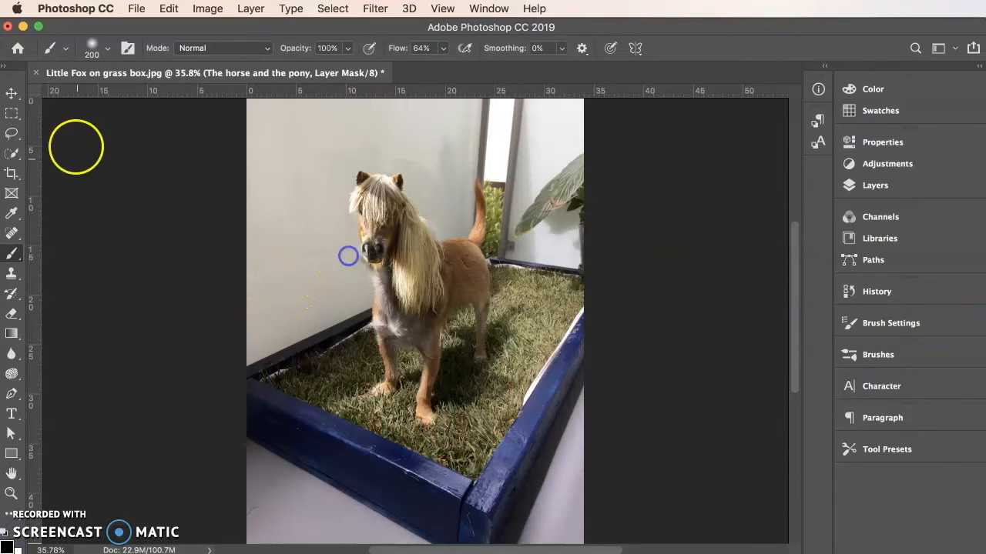
# Move the masked pony straight down by about 1.93 in over the dog's chest.
pyautogui.click(12, 93)
pyautogui.click(381, 223)
pyautogui.moveTo(385, 225)
pyautogui.mouseDown()
pyautogui.moveTo(383, 216)
pyautogui.moveTo(385, 240)
pyautogui.mouseUp()
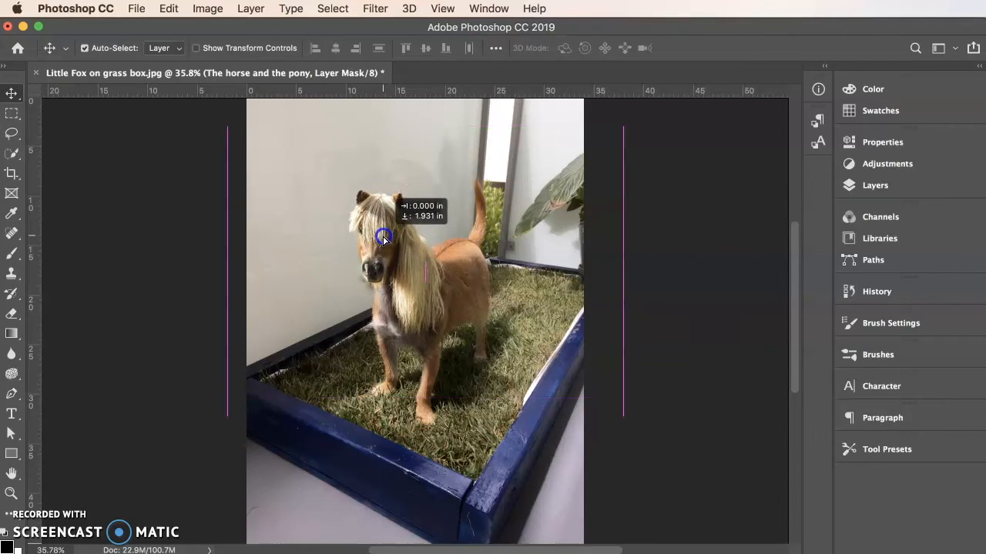
pyautogui.moveTo(384, 240)
pyautogui.mouseDown()
pyautogui.moveTo(385, 221)
pyautogui.moveTo(387, 248)
pyautogui.mouseUp()
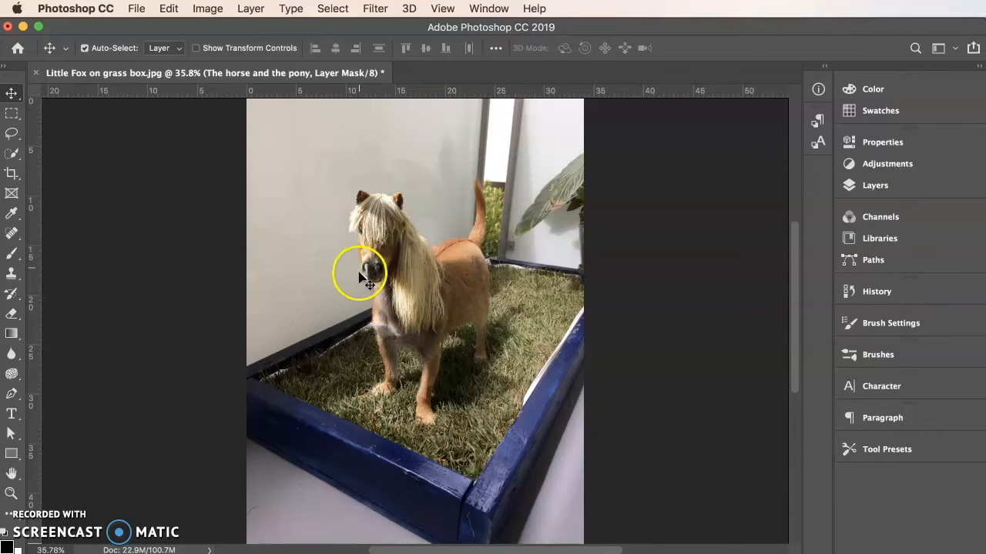
pyautogui.click(869, 188)
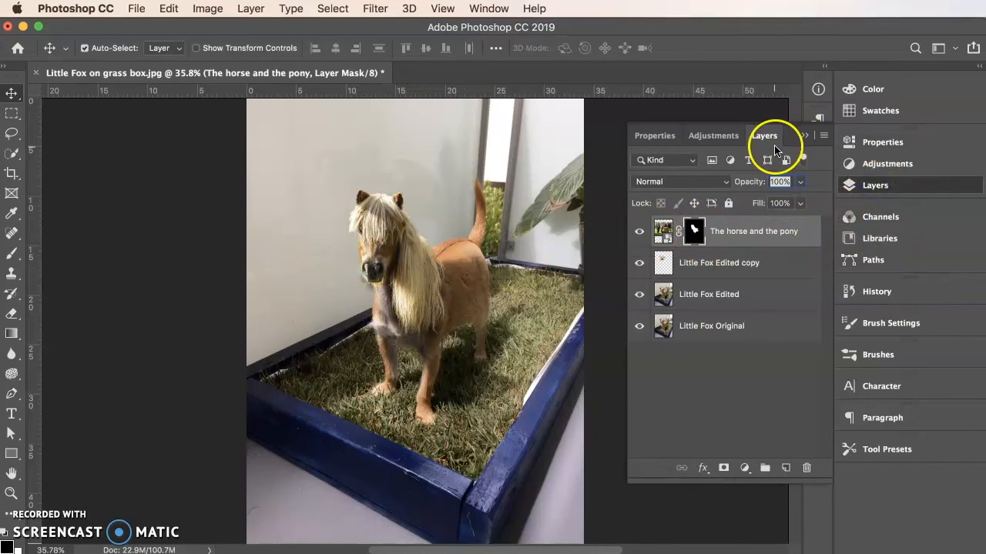
pyautogui.click(804, 136)
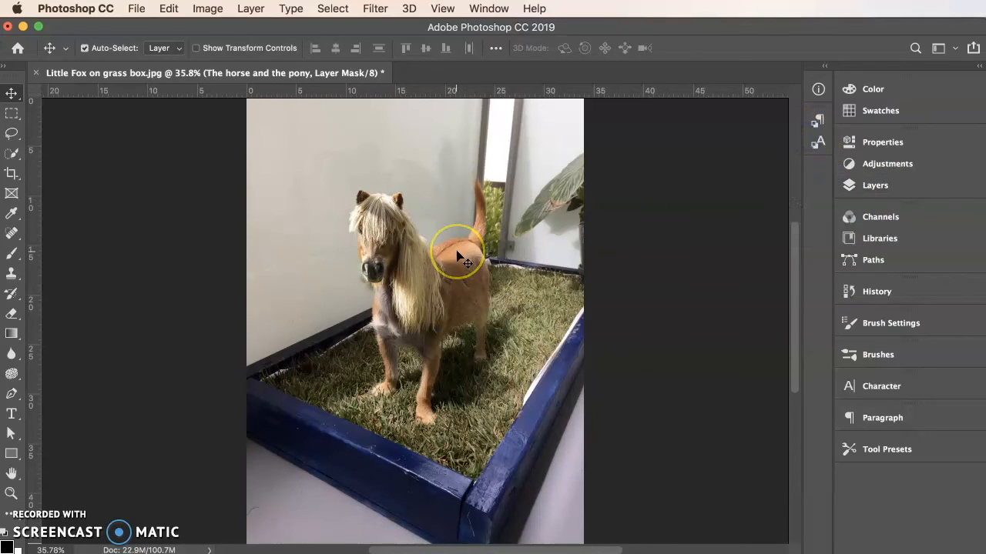
# Set the brush flow to 21% and paint black on the mask between the muzzle and mane with the size 30 brush.
pyautogui.press('super+plus')
pyautogui.press('super+plus')
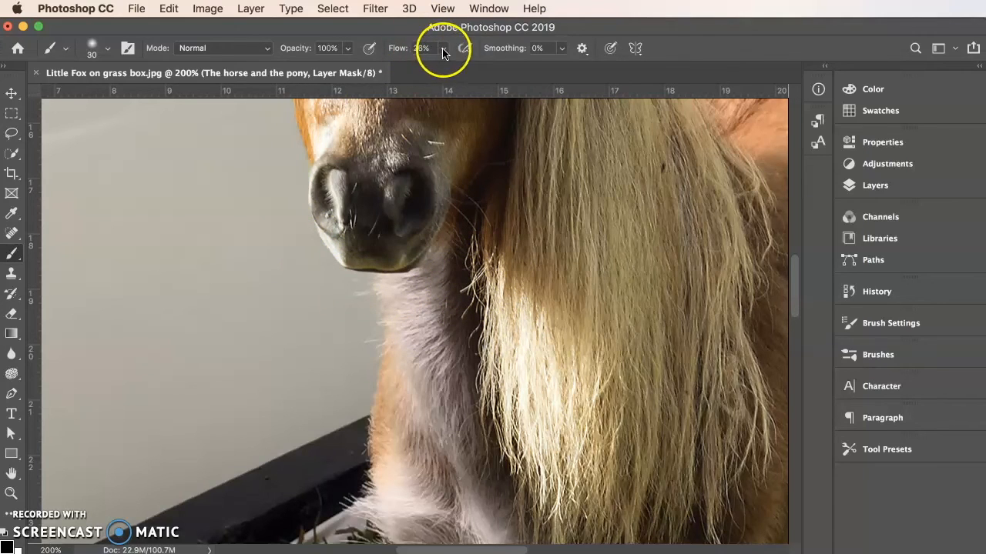
pyautogui.click(443, 49)
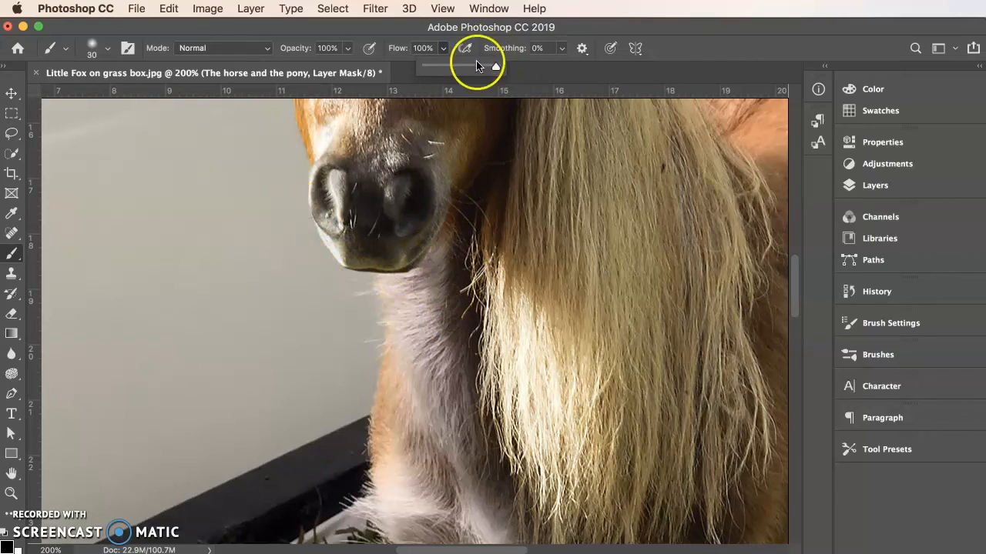
pyautogui.moveTo(496, 65); pyautogui.dragTo(452, 64)
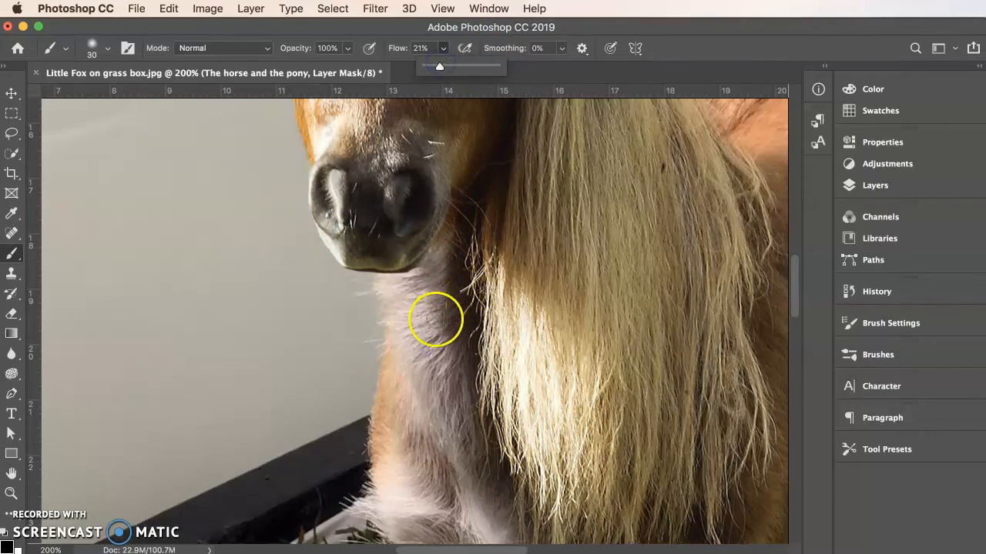
pyautogui.click(444, 307)
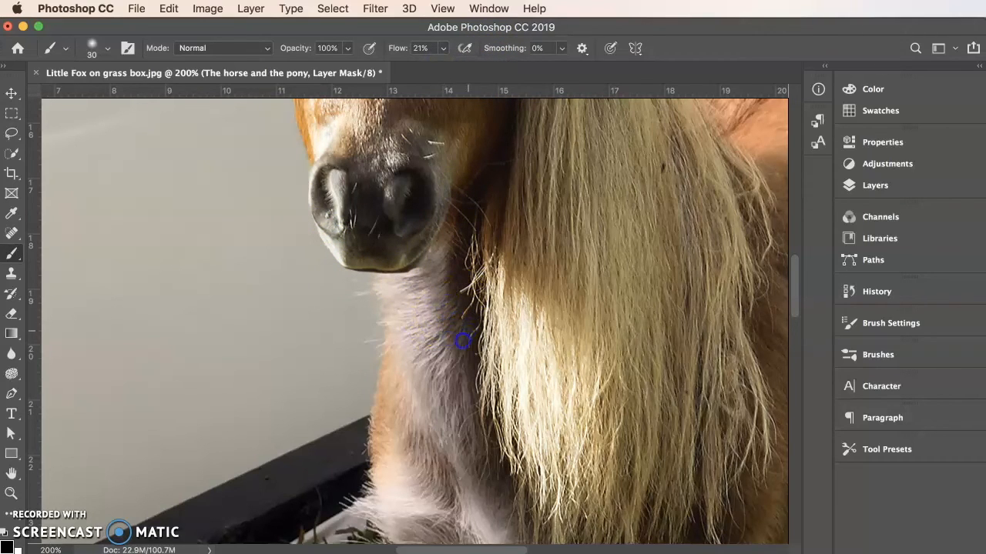
pyautogui.click(459, 237)
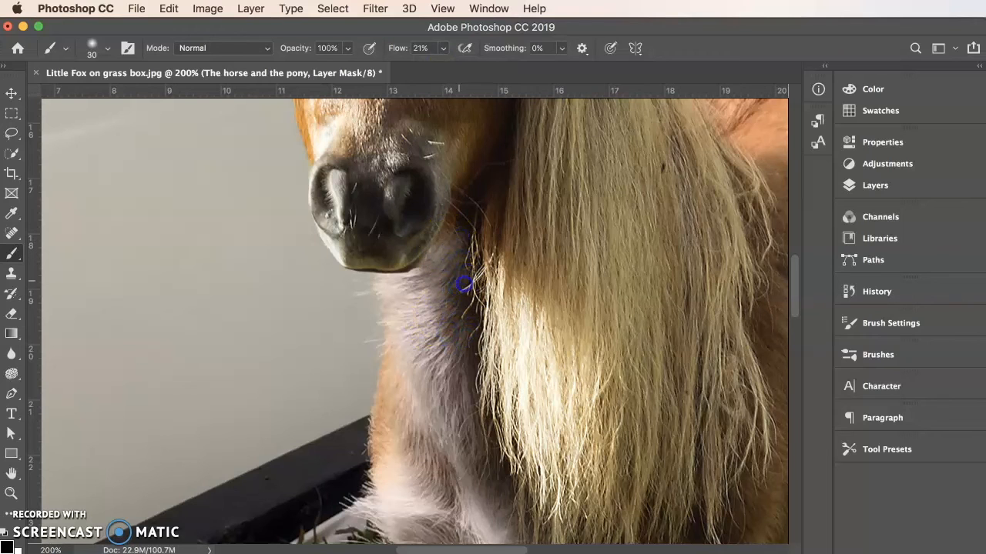
# Paint black softly down the chest along the mane's inner edge to blend it into the dog's fur.
pyautogui.scroll(-10, 501, 396)
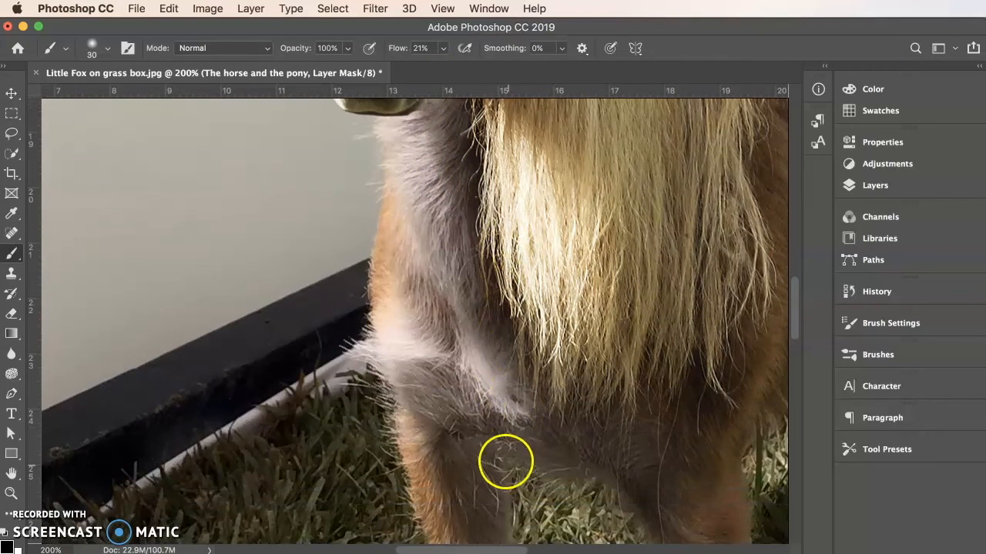
pyautogui.scroll(-4, 724, 346)
pyautogui.scroll(3, 685, 319)
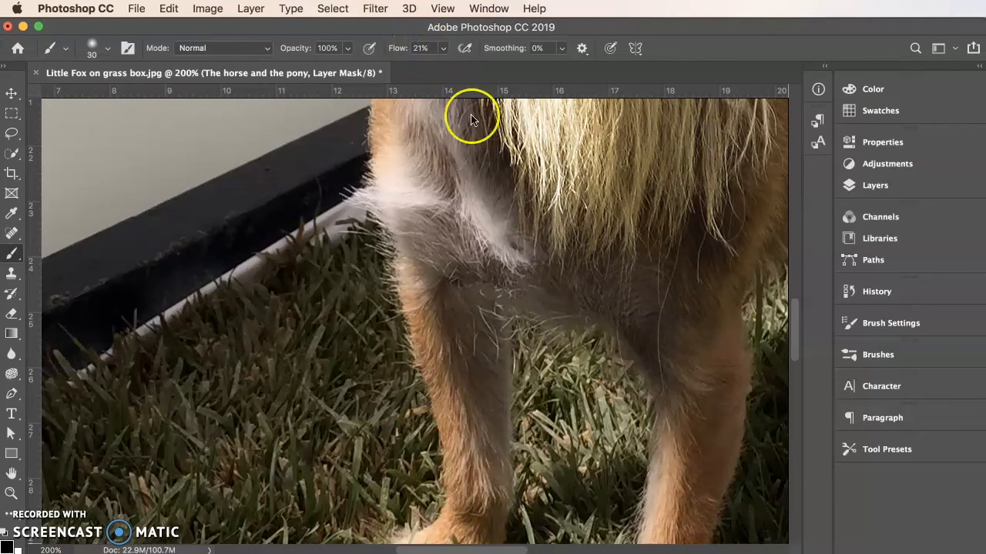
pyautogui.moveTo(486, 194); pyautogui.dragTo(494, 183)
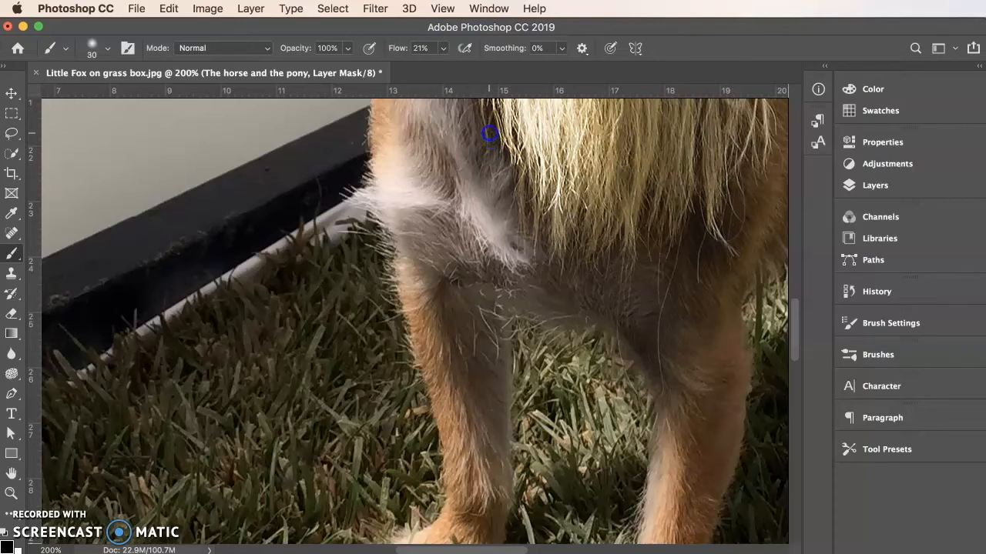
pyautogui.moveTo(501, 188); pyautogui.dragTo(516, 202)
pyautogui.scroll(5, 511, 231)
pyautogui.moveTo(462, 250)
pyautogui.mouseDown()
pyautogui.moveTo(460, 211)
pyautogui.moveTo(434, 227)
pyautogui.moveTo(460, 214)
pyautogui.moveTo(462, 245)
pyautogui.moveTo(474, 231)
pyautogui.moveTo(462, 266)
pyautogui.mouseUp()
# Try black strokes over the middle of the mane, and step back in the history to before those strokes.
pyautogui.moveTo(555, 238)
pyautogui.mouseDown()
pyautogui.moveTo(551, 317)
pyautogui.moveTo(561, 204)
pyautogui.moveTo(583, 324)
pyautogui.moveTo(560, 259)
pyautogui.moveTo(517, 285)
pyautogui.moveTo(520, 216)
pyautogui.moveTo(558, 228)
pyautogui.moveTo(596, 223)
pyautogui.moveTo(625, 285)
pyautogui.moveTo(530, 245)
pyautogui.moveTo(510, 252)
pyautogui.moveTo(590, 229)
pyautogui.moveTo(616, 254)
pyautogui.moveTo(612, 221)
pyautogui.moveTo(535, 218)
pyautogui.moveTo(549, 236)
pyautogui.moveTo(576, 245)
pyautogui.moveTo(571, 254)
pyautogui.moveTo(536, 236)
pyautogui.moveTo(501, 308)
pyautogui.mouseUp()
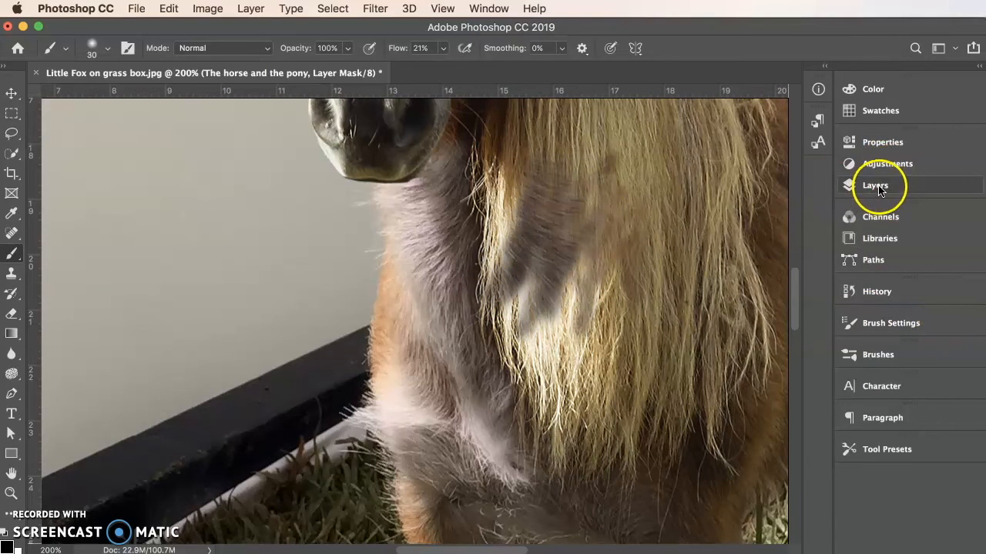
pyautogui.click(878, 291)
pyautogui.click(716, 498)
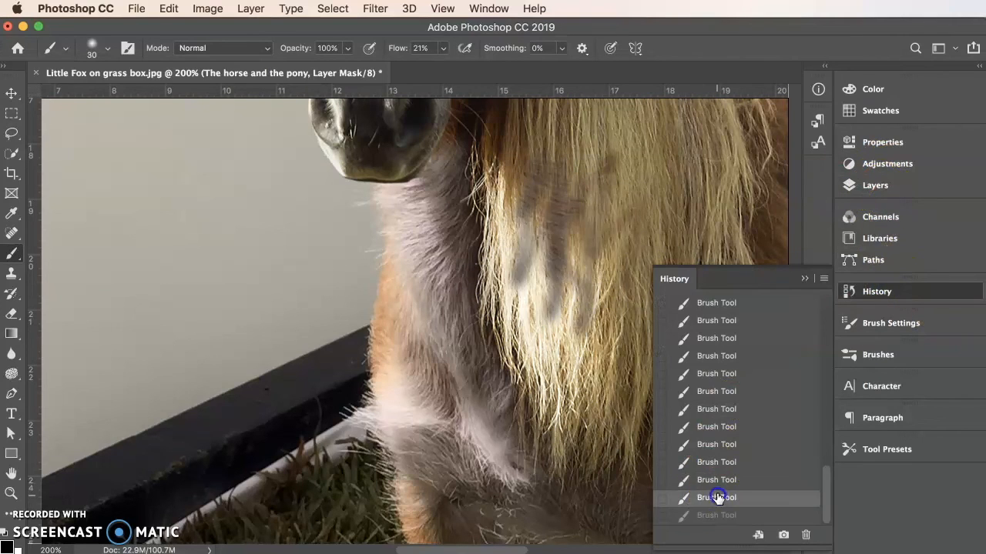
pyautogui.click(717, 483)
pyautogui.click(718, 465)
pyautogui.click(718, 479)
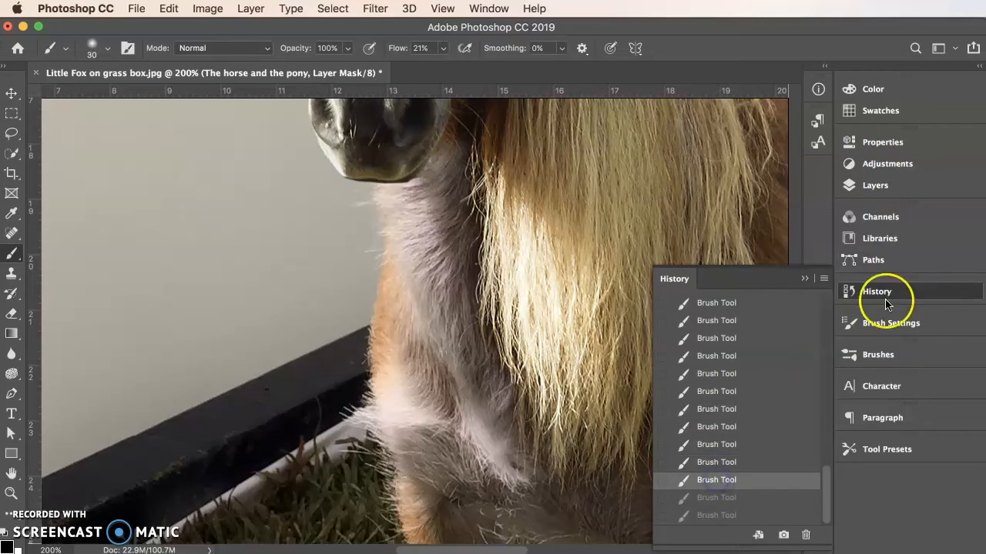
pyautogui.click(804, 278)
# Paint black over the pony's belly with a size 90 brush at 100% flow to reveal the dog's belly and the grass.
pyautogui.hscroll(2, 748, 477)
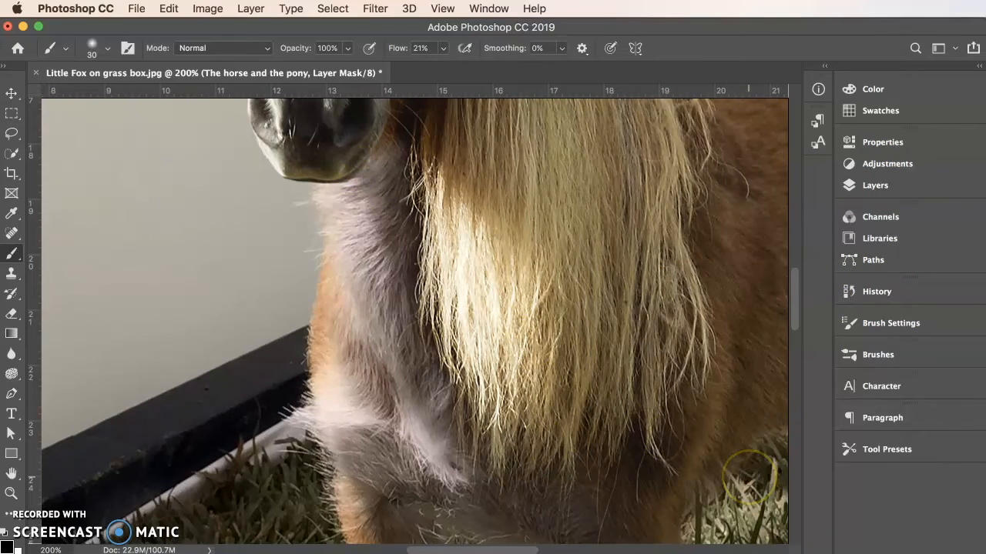
pyautogui.press('super+minus')
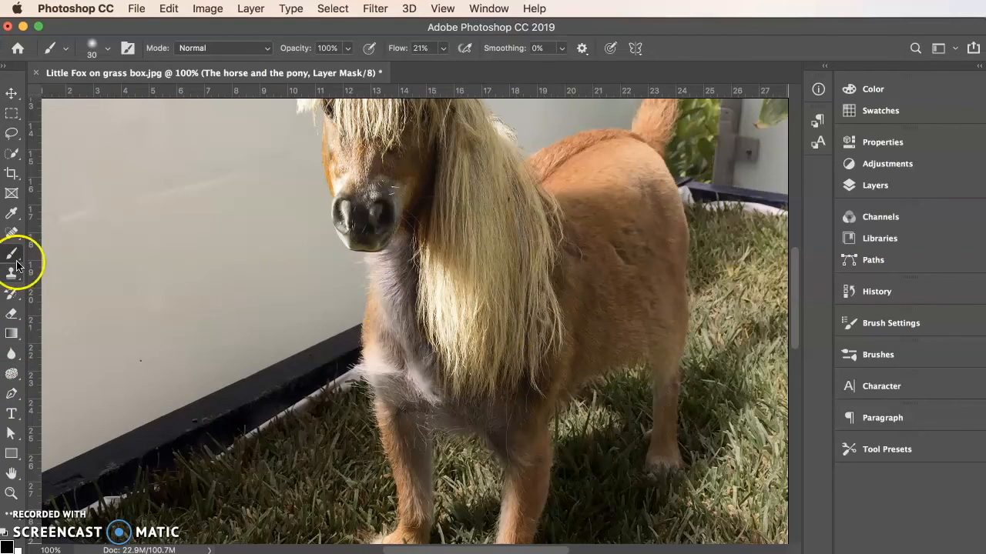
pyautogui.press(']')
pyautogui.press(']')
pyautogui.press(']')
pyautogui.press(']')
pyautogui.press(']')
pyautogui.press(']')
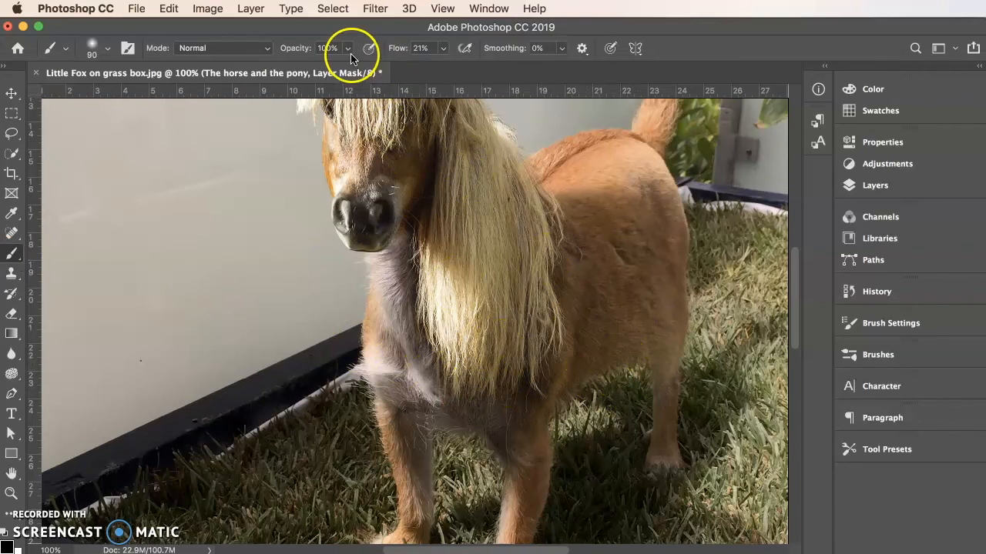
pyautogui.click(442, 49)
pyautogui.moveTo(443, 65); pyautogui.dragTo(507, 68)
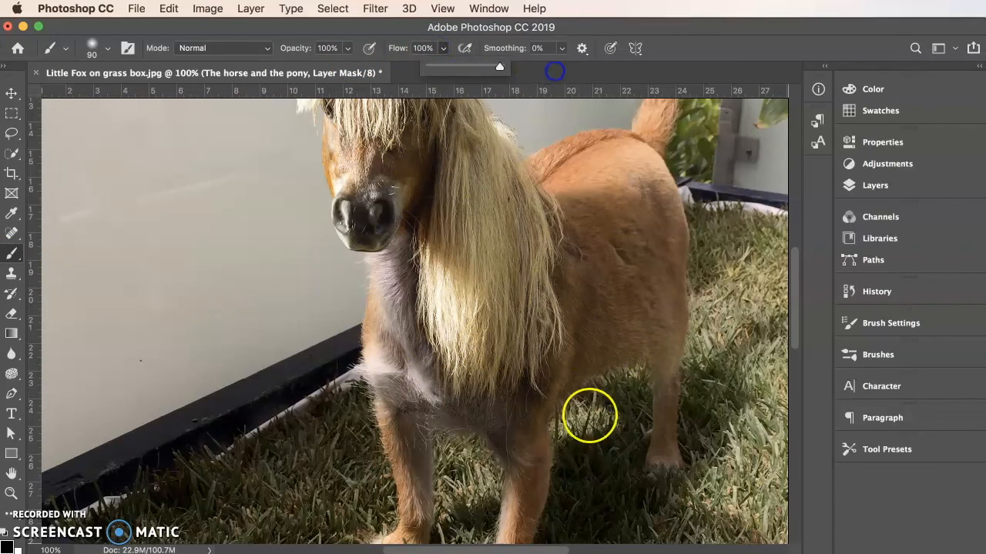
pyautogui.click(620, 363)
pyautogui.moveTo(621, 363)
pyautogui.mouseDown()
pyautogui.moveTo(579, 403)
pyautogui.moveTo(585, 377)
pyautogui.moveTo(569, 412)
pyautogui.moveTo(586, 374)
pyautogui.moveTo(621, 338)
pyautogui.moveTo(624, 325)
pyautogui.moveTo(600, 349)
pyautogui.moveTo(620, 304)
pyautogui.moveTo(594, 327)
pyautogui.moveTo(615, 297)
pyautogui.moveTo(616, 313)
pyautogui.moveTo(636, 291)
pyautogui.moveTo(622, 281)
pyautogui.moveTo(626, 259)
pyautogui.moveTo(642, 374)
pyautogui.moveTo(637, 342)
pyautogui.mouseUp()
pyautogui.moveTo(675, 386)
pyautogui.mouseDown()
pyautogui.moveTo(703, 354)
pyautogui.moveTo(707, 323)
pyautogui.moveTo(695, 300)
pyautogui.moveTo(705, 418)
pyautogui.mouseUp()
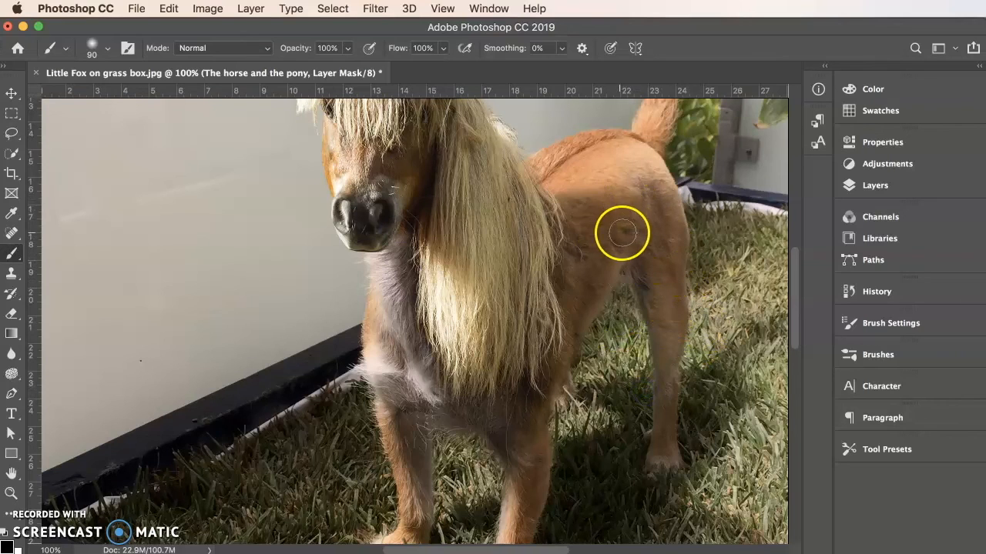
# Paint white on the pony's layer mask over the back and rump at 27% flow to bring in the pony's fur.
pyautogui.scroll(2, 675, 321)
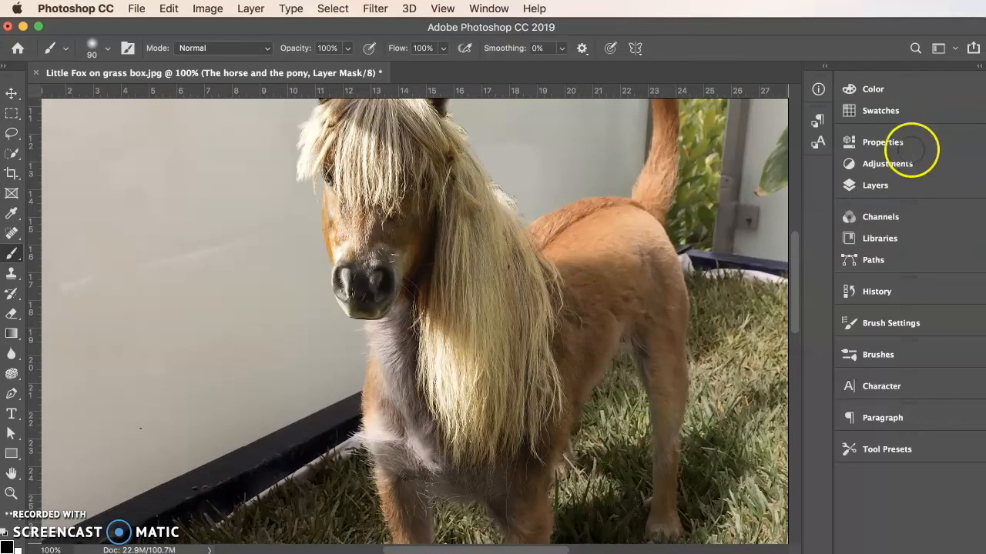
pyautogui.click(876, 185)
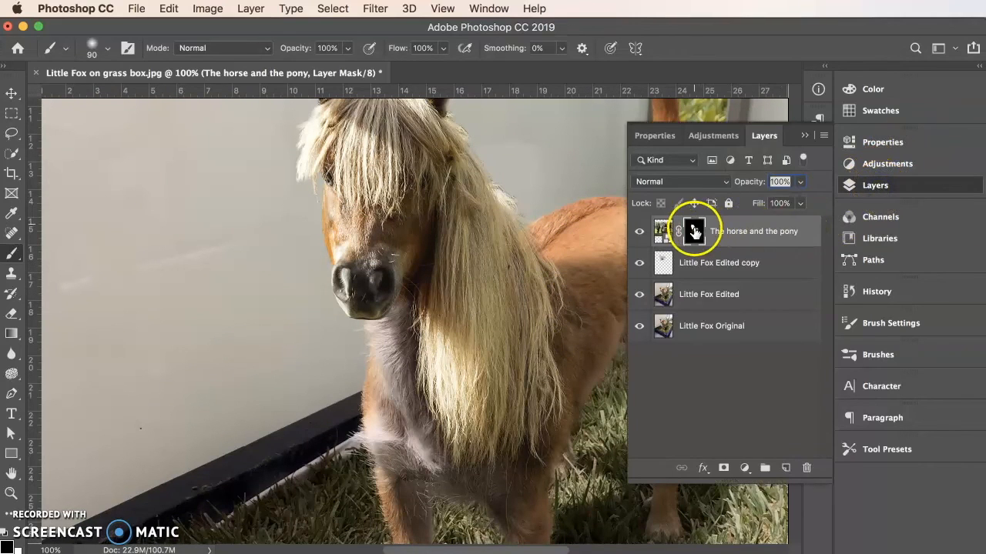
pyautogui.click(871, 186)
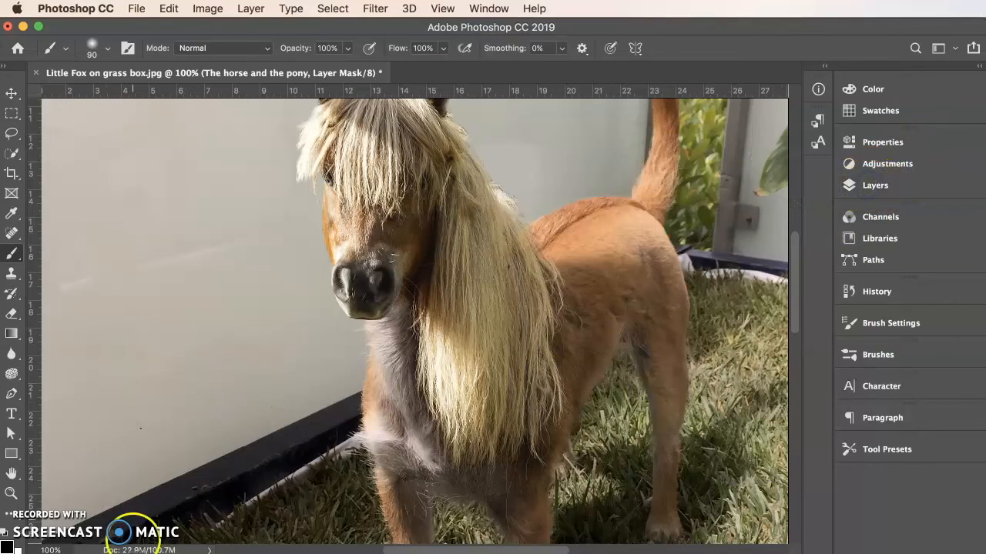
pyautogui.click(15, 531)
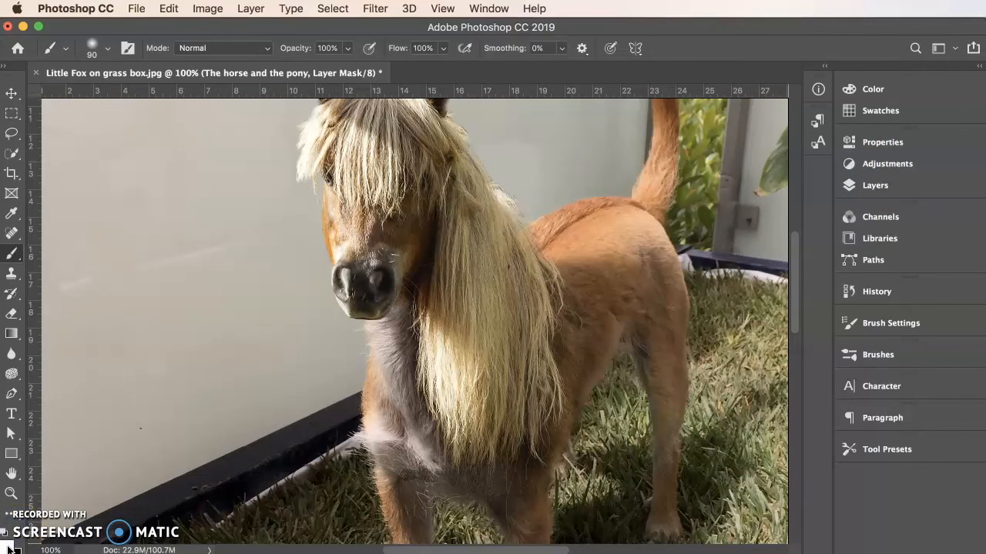
pyautogui.moveTo(629, 292)
pyautogui.mouseDown()
pyautogui.moveTo(597, 281)
pyautogui.moveTo(586, 264)
pyautogui.moveTo(545, 249)
pyautogui.mouseUp()
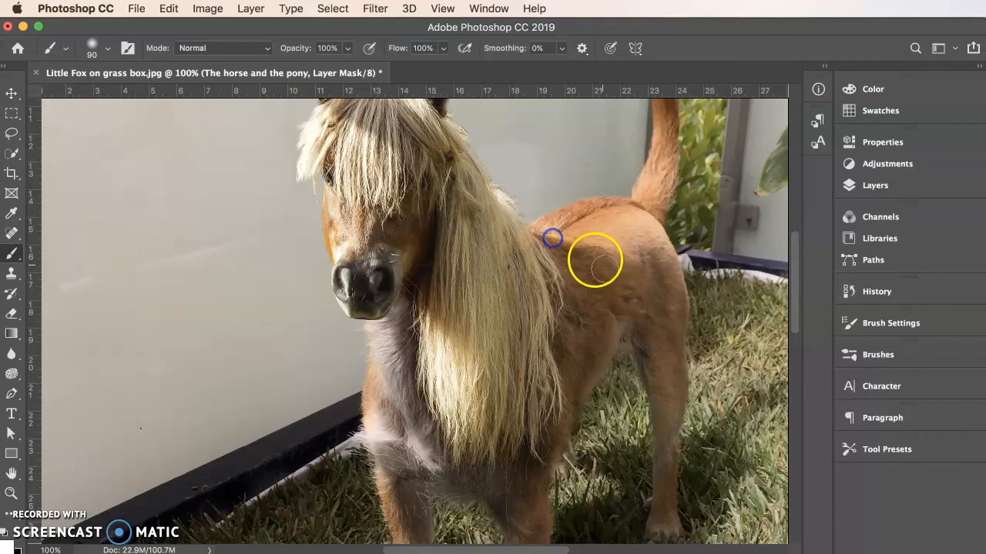
pyautogui.moveTo(624, 229)
pyautogui.mouseDown()
pyautogui.moveTo(646, 246)
pyautogui.moveTo(623, 247)
pyautogui.moveTo(654, 280)
pyautogui.moveTo(640, 249)
pyautogui.moveTo(664, 284)
pyautogui.mouseUp()
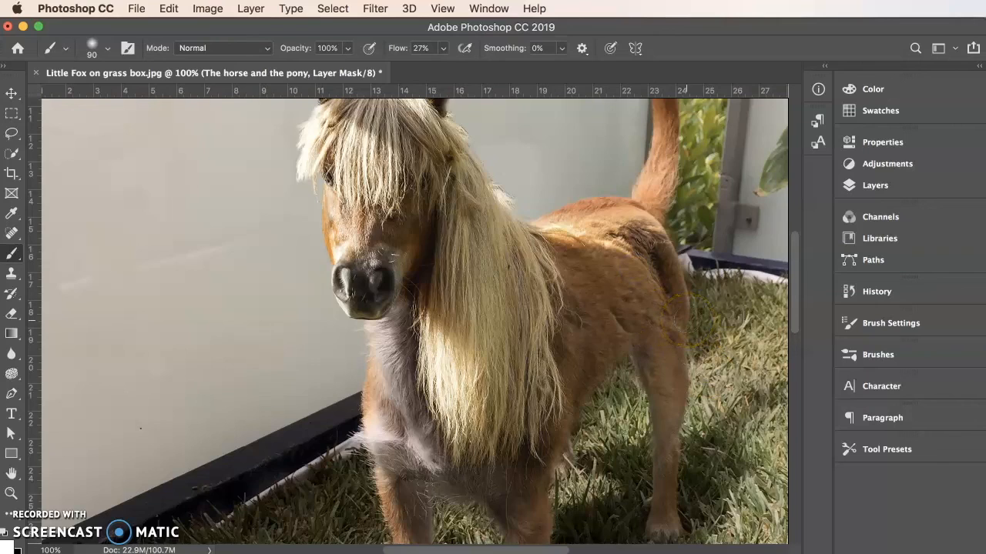
pyautogui.press('super+0')
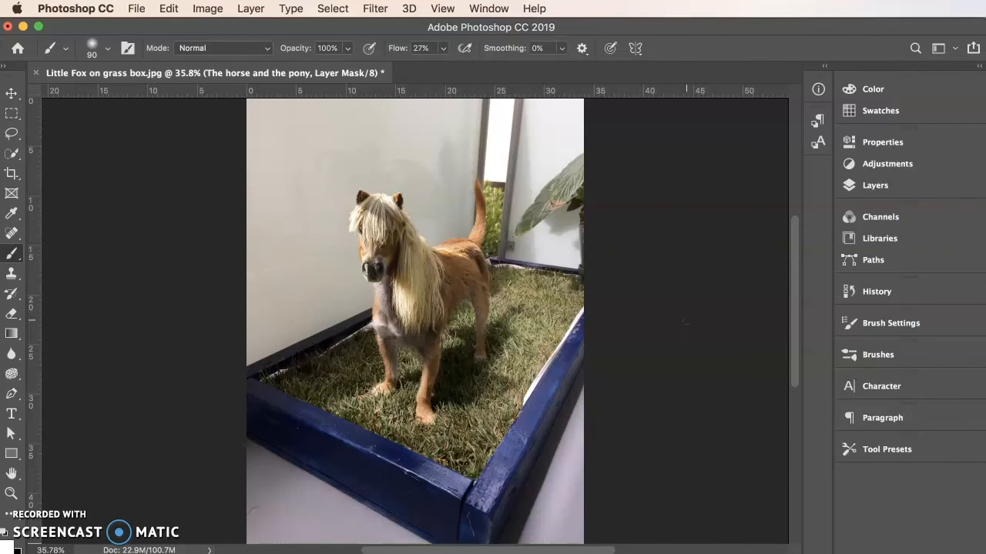
# Paint black over the back, rump and legs with the brush enlarged to 250 to reveal the dog's coat.
pyautogui.click(17, 534)
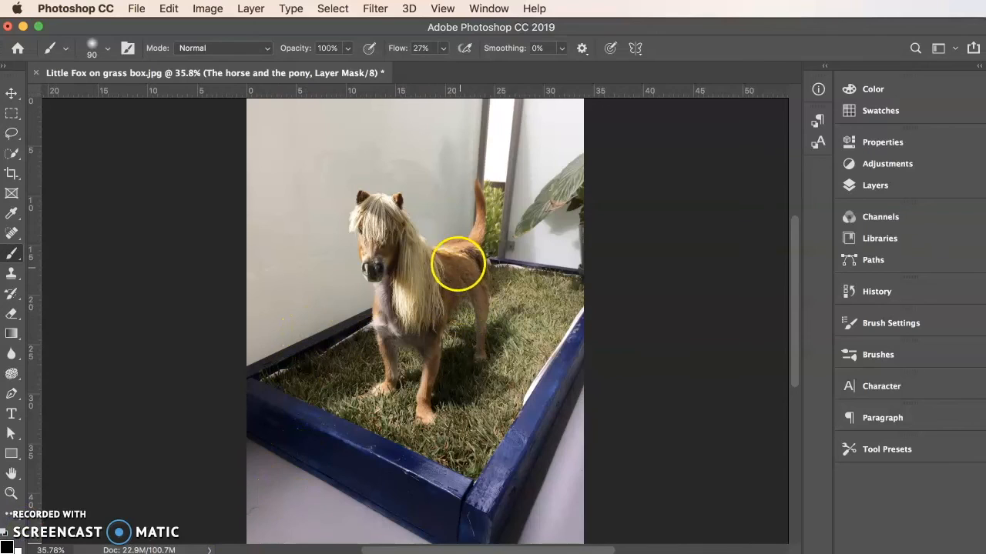
pyautogui.moveTo(441, 251)
pyautogui.mouseDown()
pyautogui.moveTo(473, 260)
pyautogui.moveTo(462, 273)
pyautogui.moveTo(480, 266)
pyautogui.mouseUp()
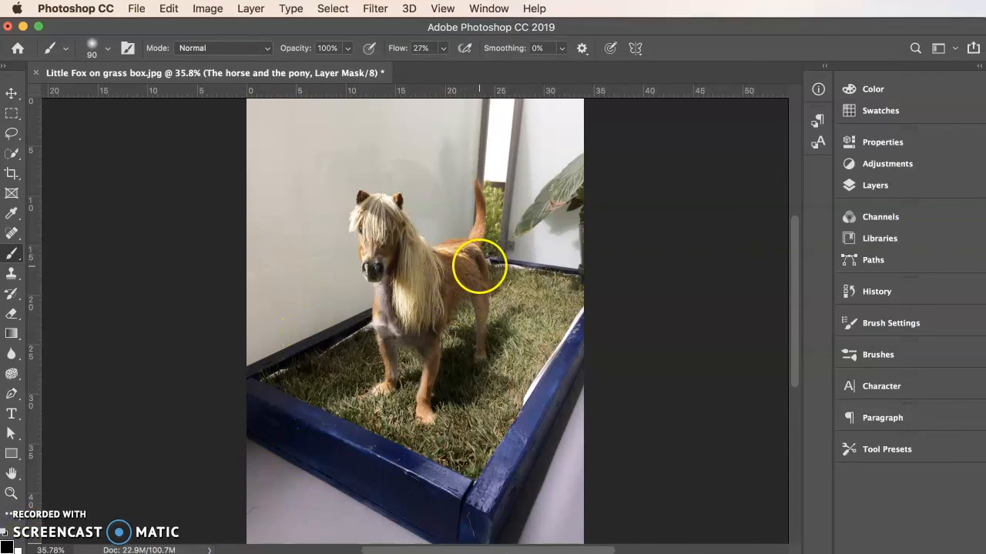
pyautogui.press(']')
pyautogui.moveTo(464, 247); pyautogui.dragTo(483, 280)
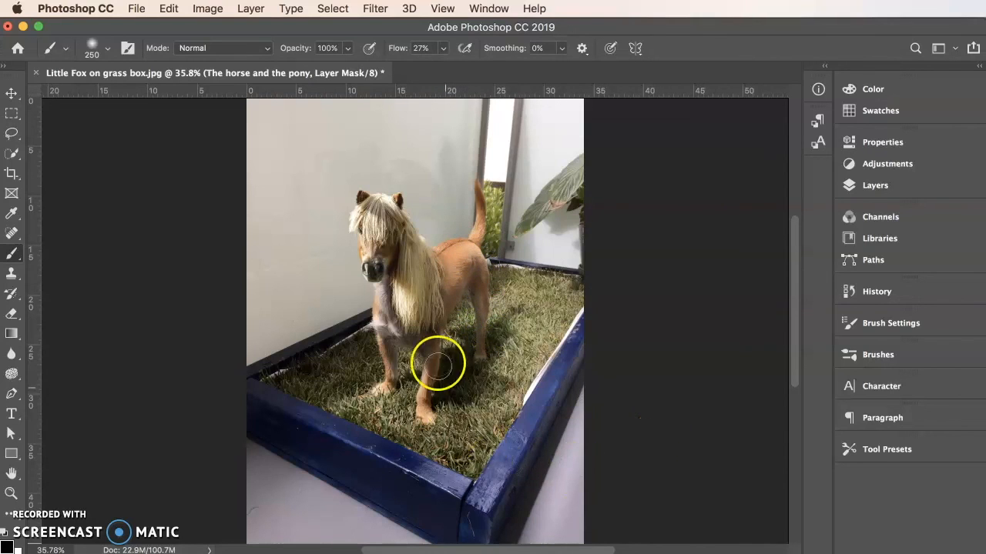
pyautogui.click(426, 367)
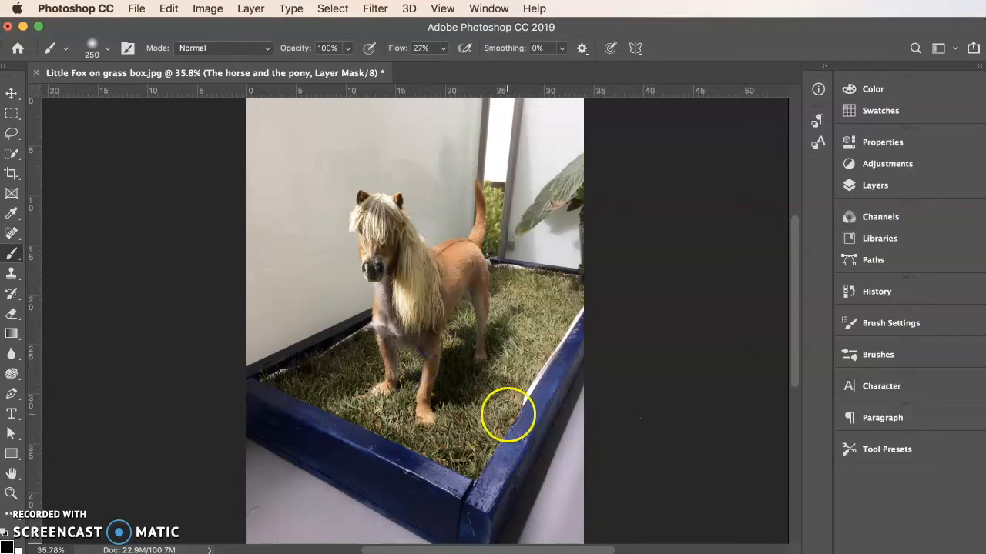
pyautogui.click(478, 314)
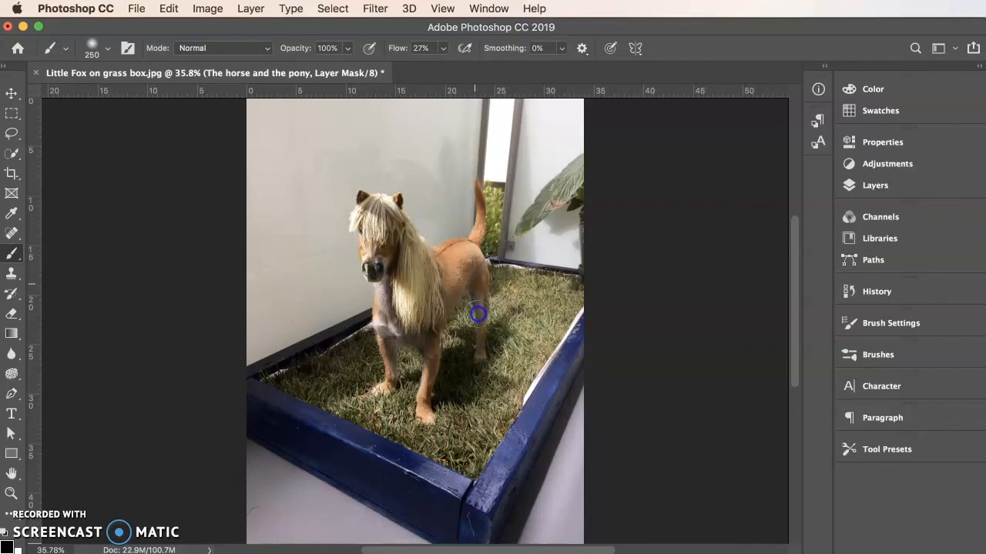
pyautogui.click(441, 243)
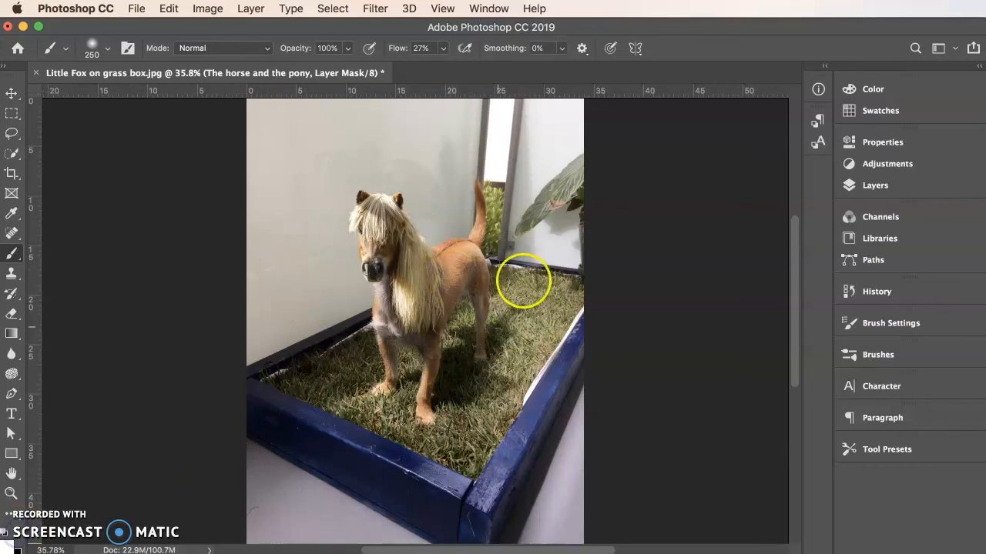
# Paint white at 27% flow over the back and flank beside the mane to blend in some pony fur.
pyautogui.click(439, 263)
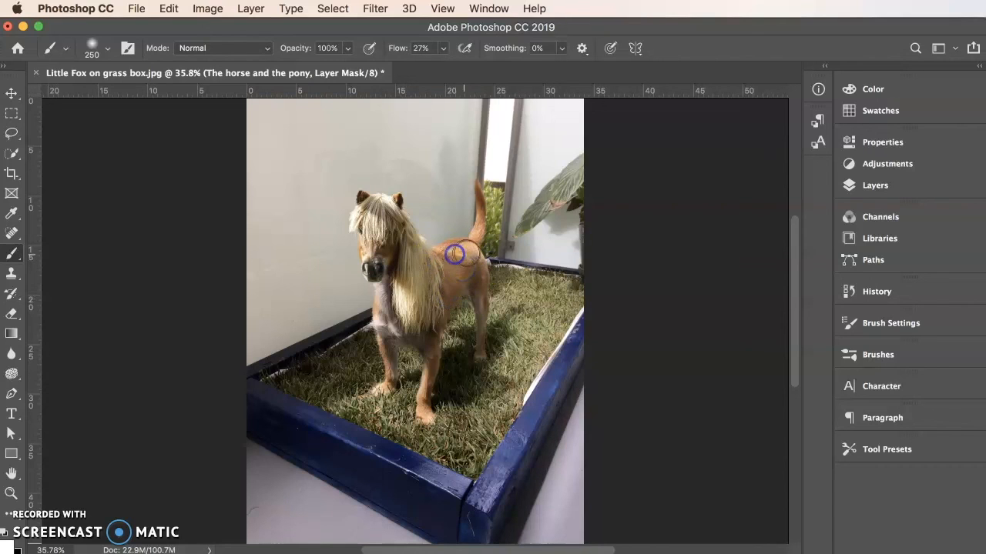
pyautogui.click(432, 315)
pyautogui.click(461, 278)
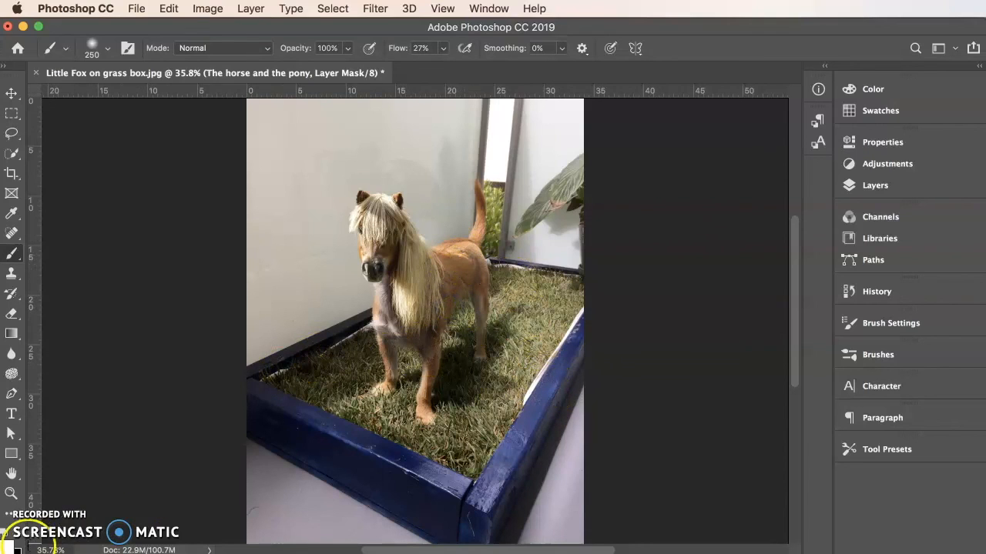
# Paint black with the size 250 brush over the rump and around the front legs to soften leftover pony fur.
pyautogui.click(468, 251)
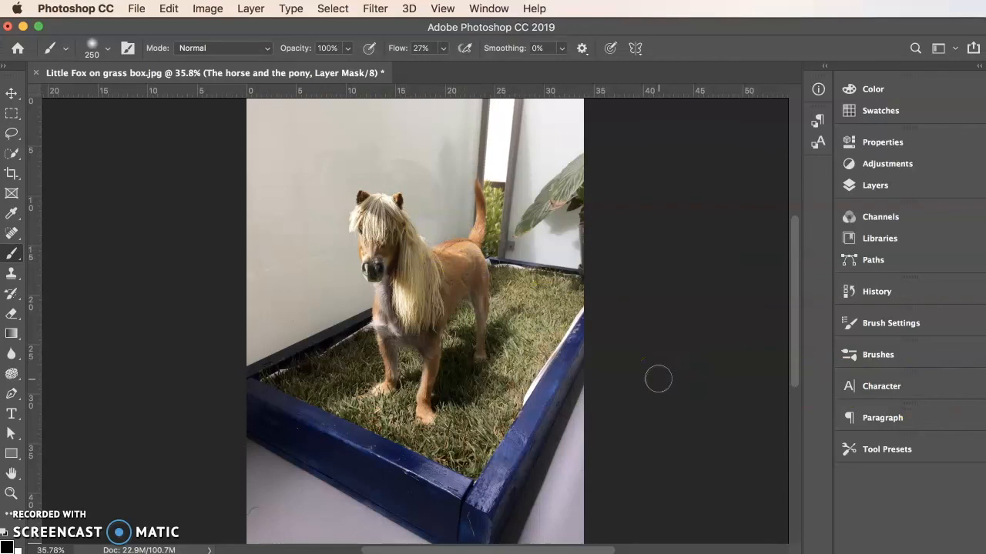
pyautogui.moveTo(410, 354); pyautogui.dragTo(425, 355)
pyautogui.click(440, 352)
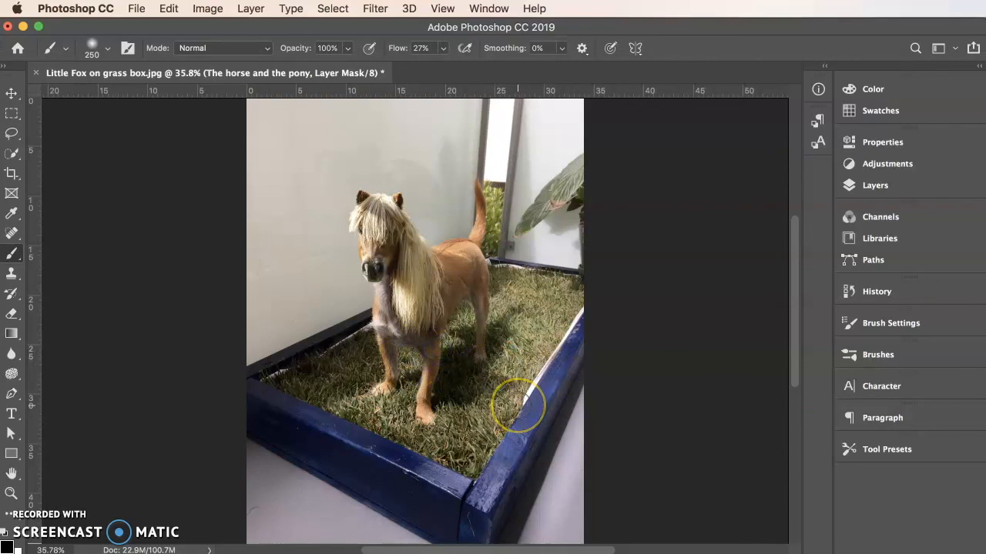